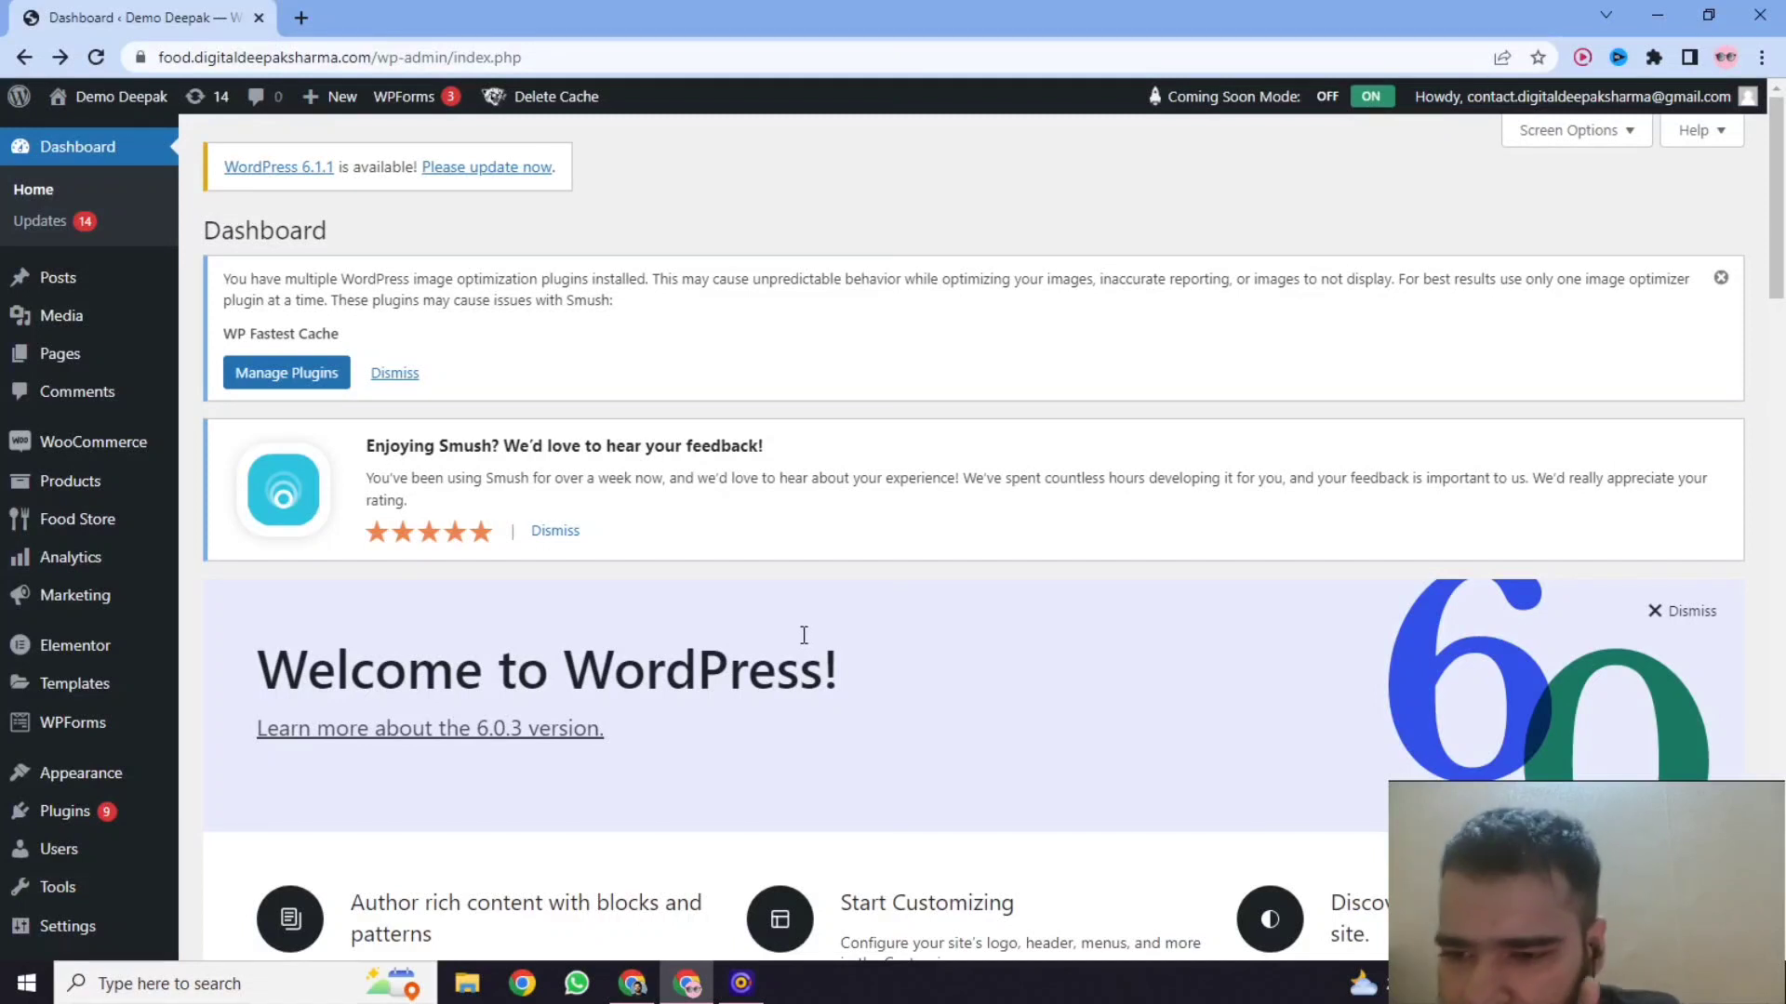
# Open the store's product list and look over the products with their prices and categories.
pyautogui.scroll(-1, 582, 682)
pyautogui.scroll(-1, 582, 682)
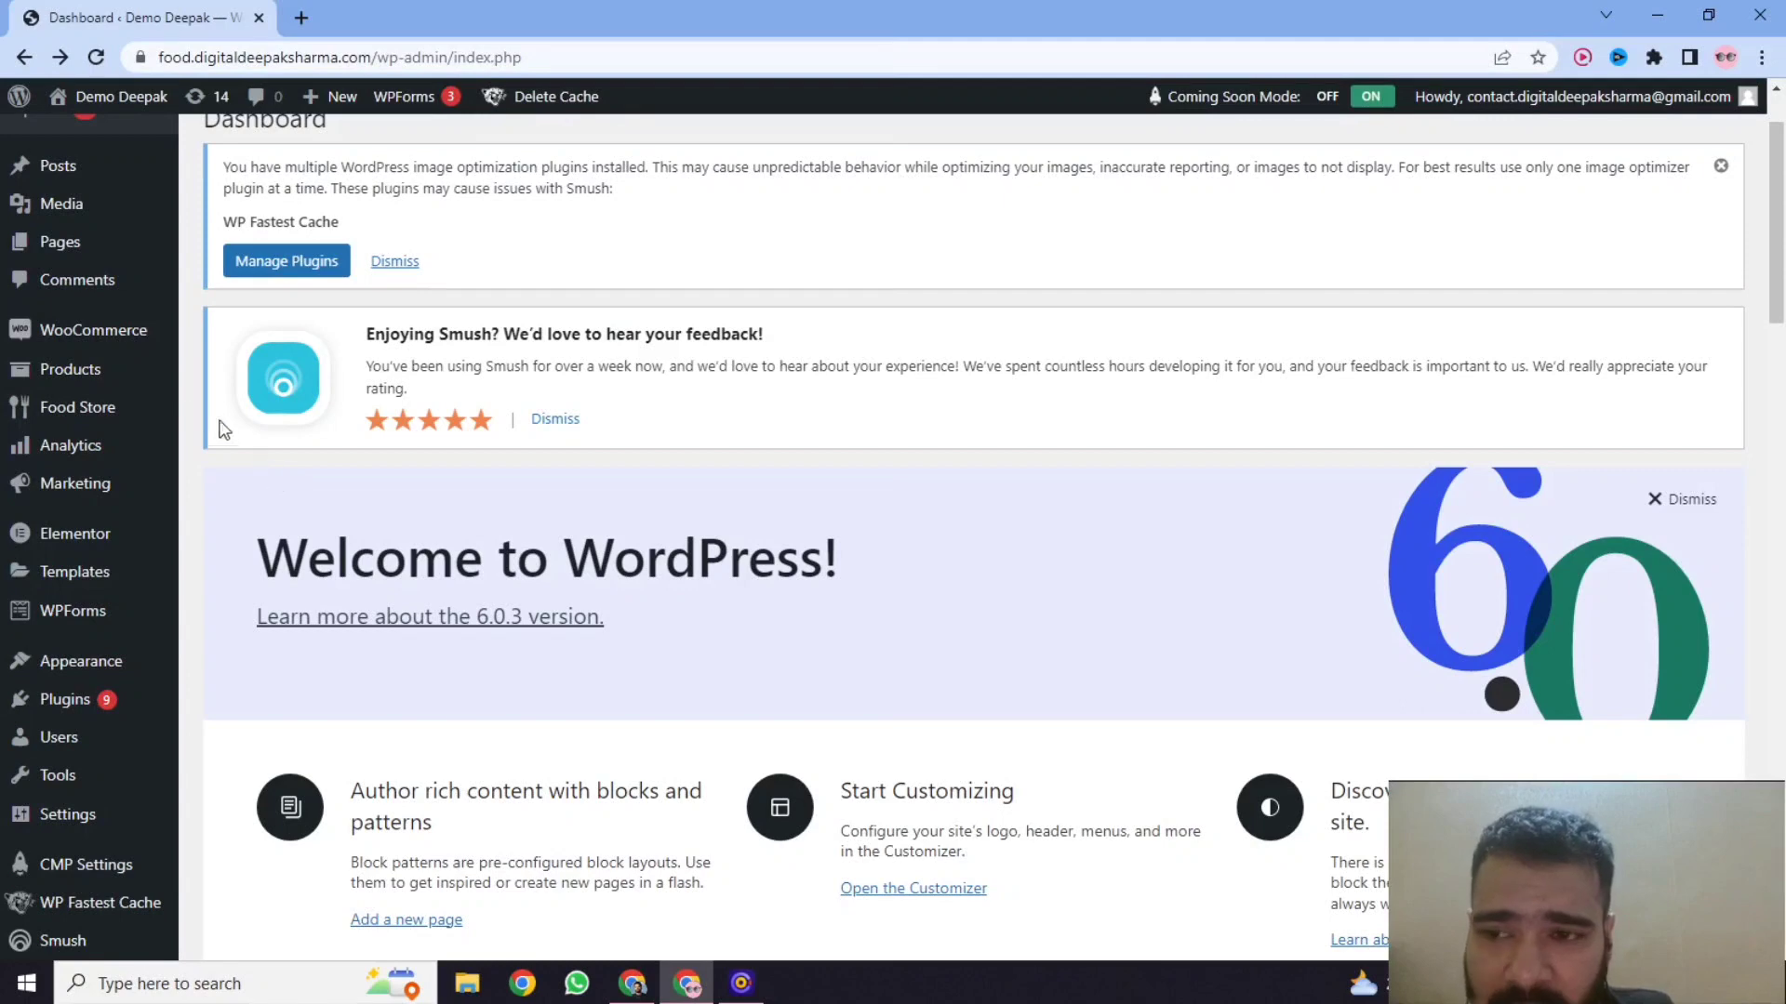
pyautogui.click(141, 378)
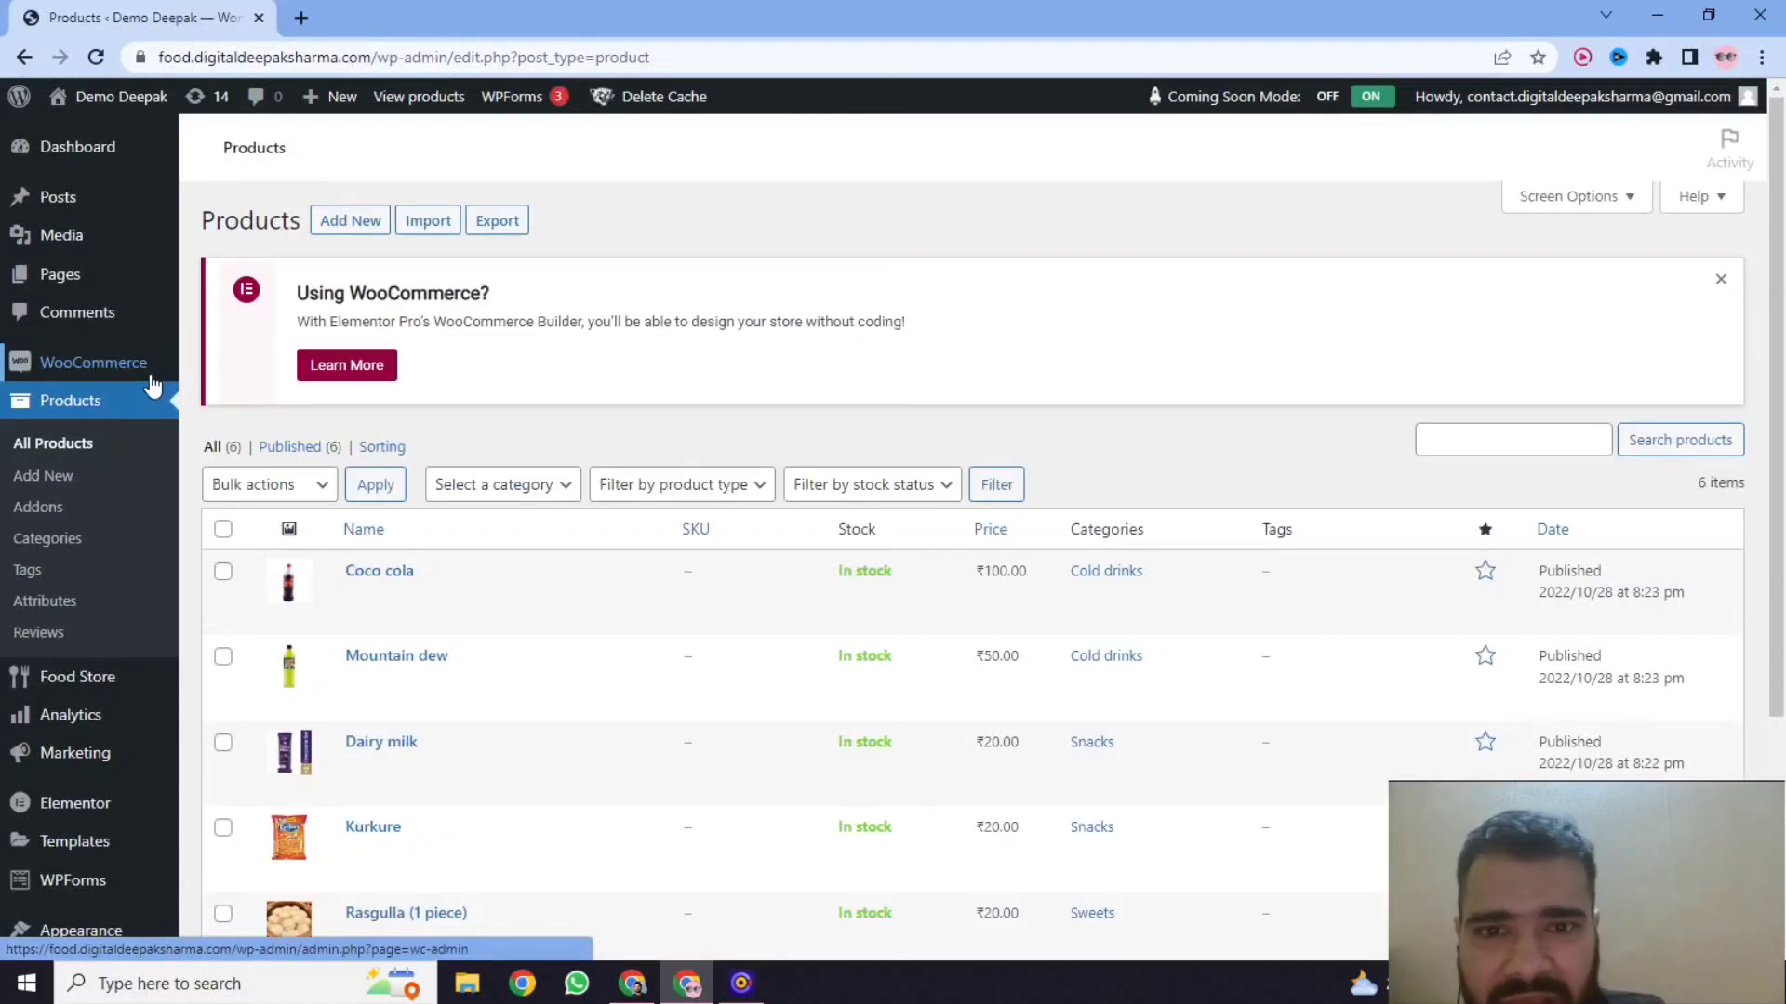
pyautogui.scroll(-3, 438, 498)
pyautogui.scroll(1, 441, 503)
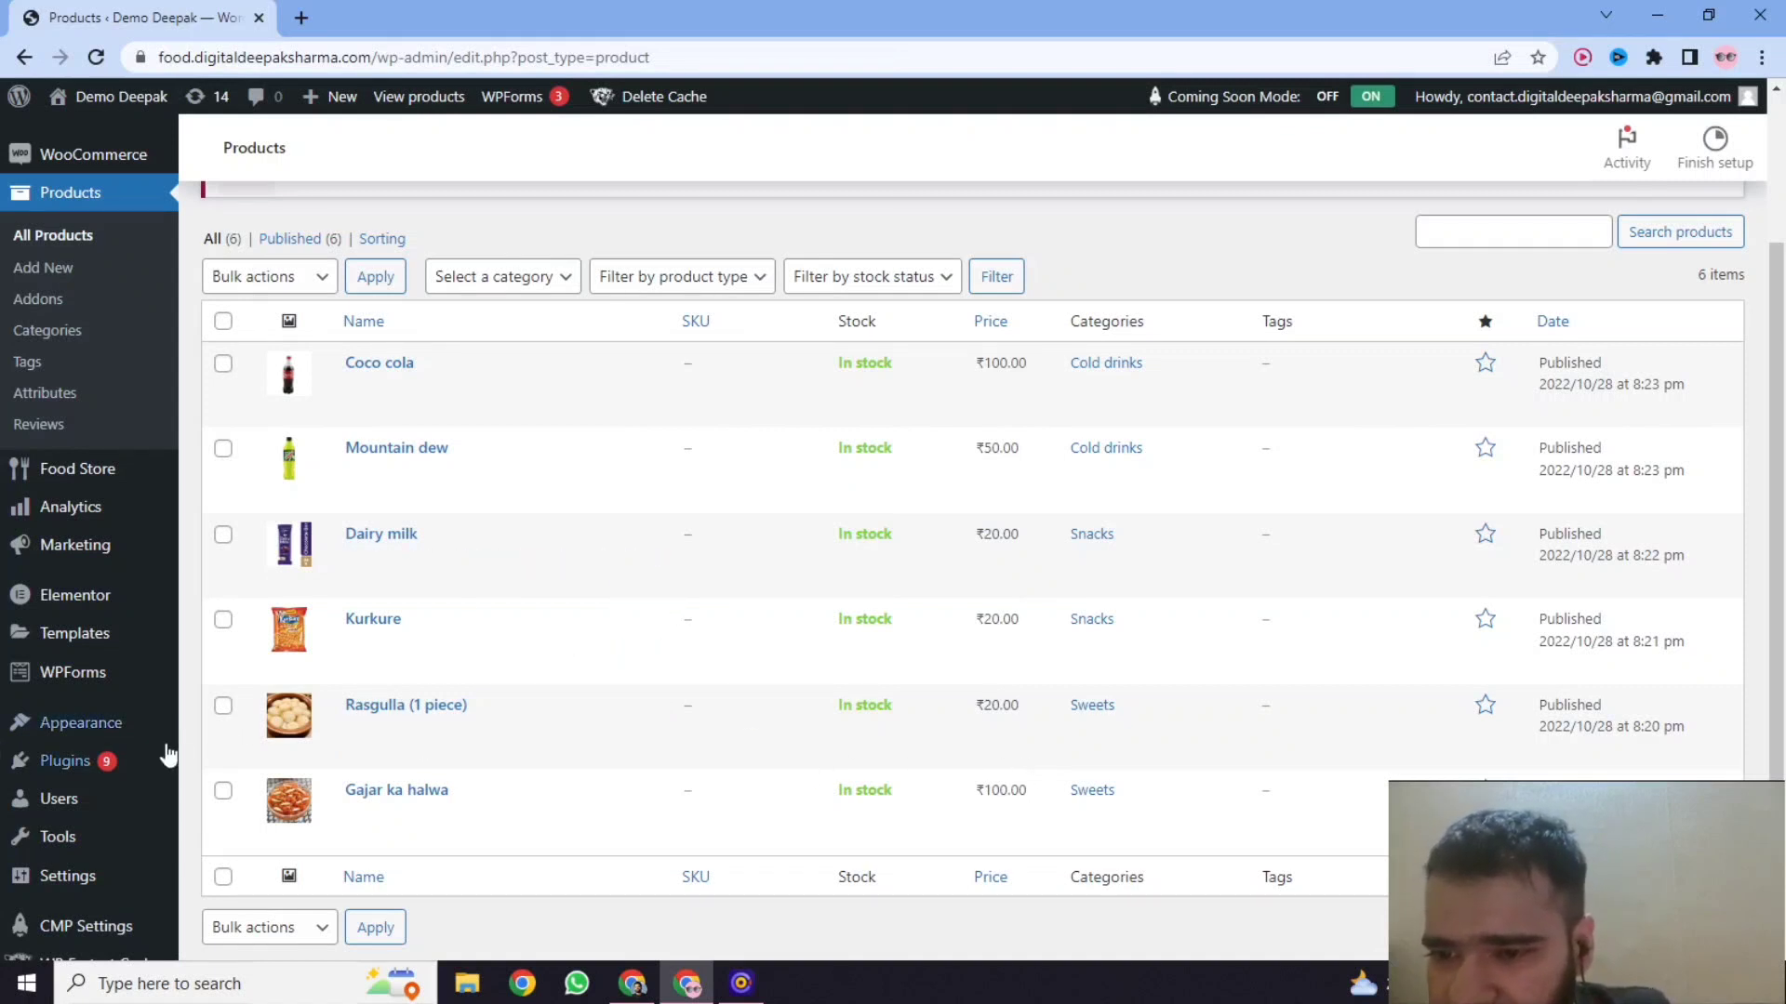
# Search the plugin directory for "discount" and install and activate the Discount Rules for WooCommerce plugin.
pyautogui.moveTo(159, 761)
pyautogui.click(219, 796)
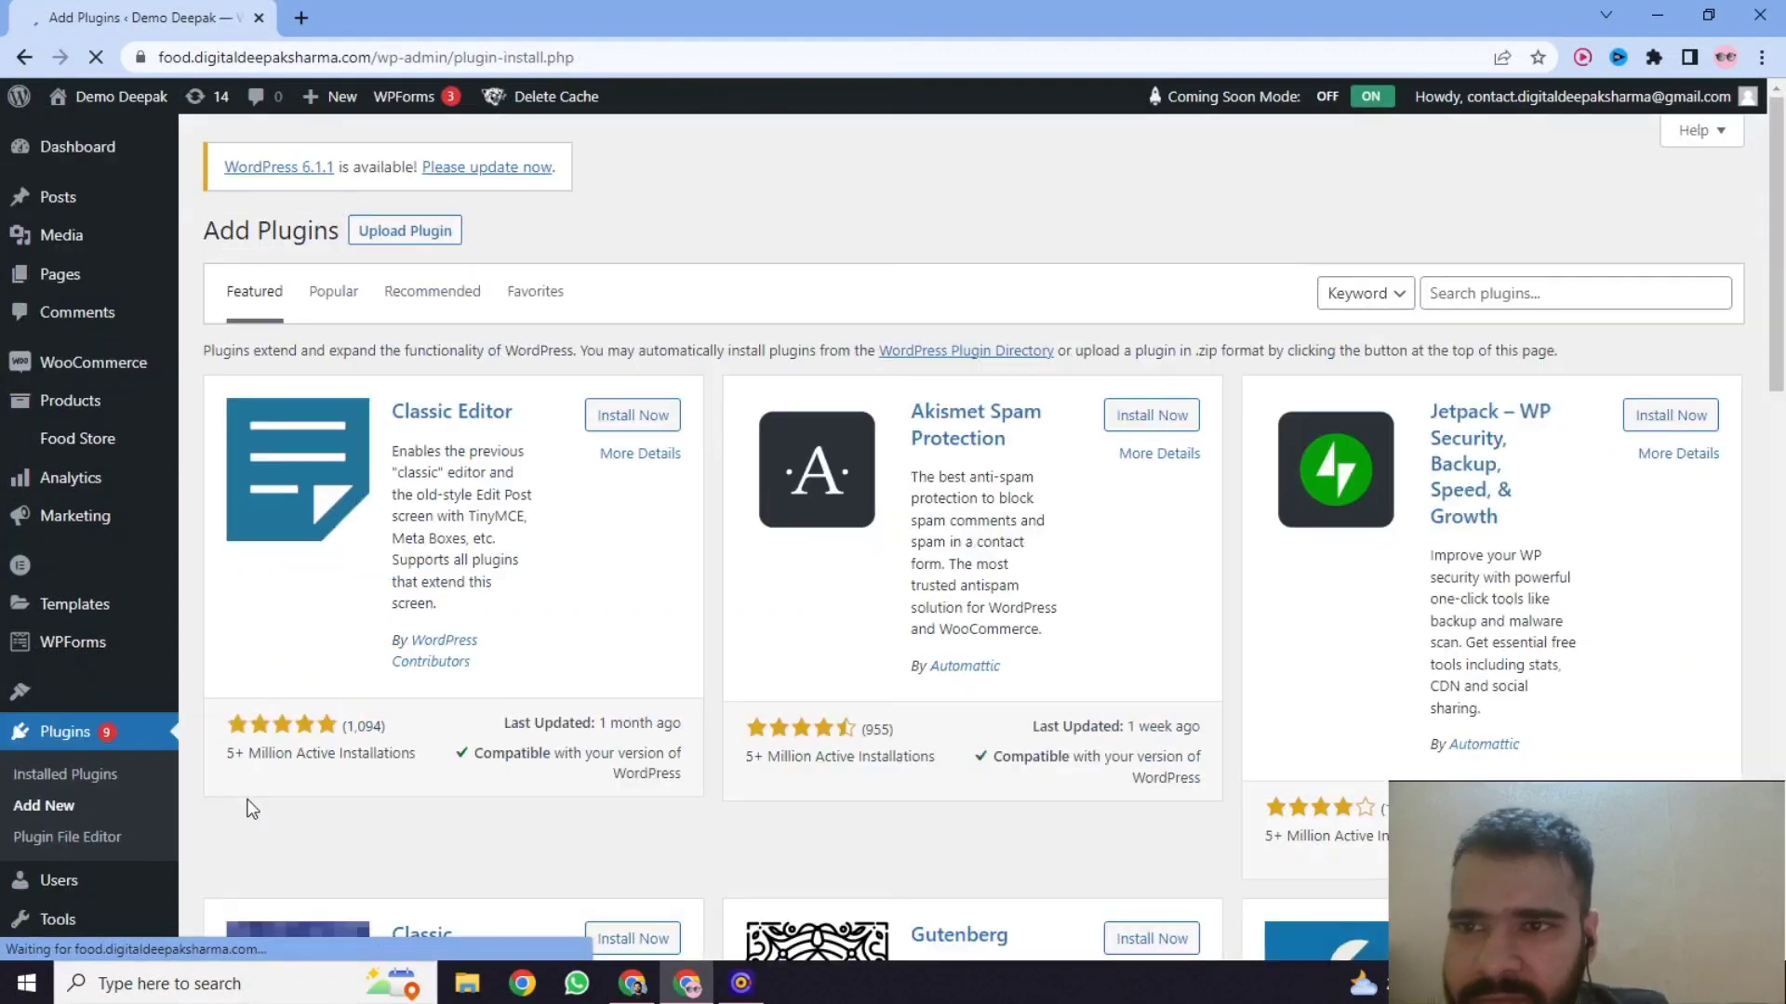
pyautogui.click(1456, 299)
pyautogui.write('discount')
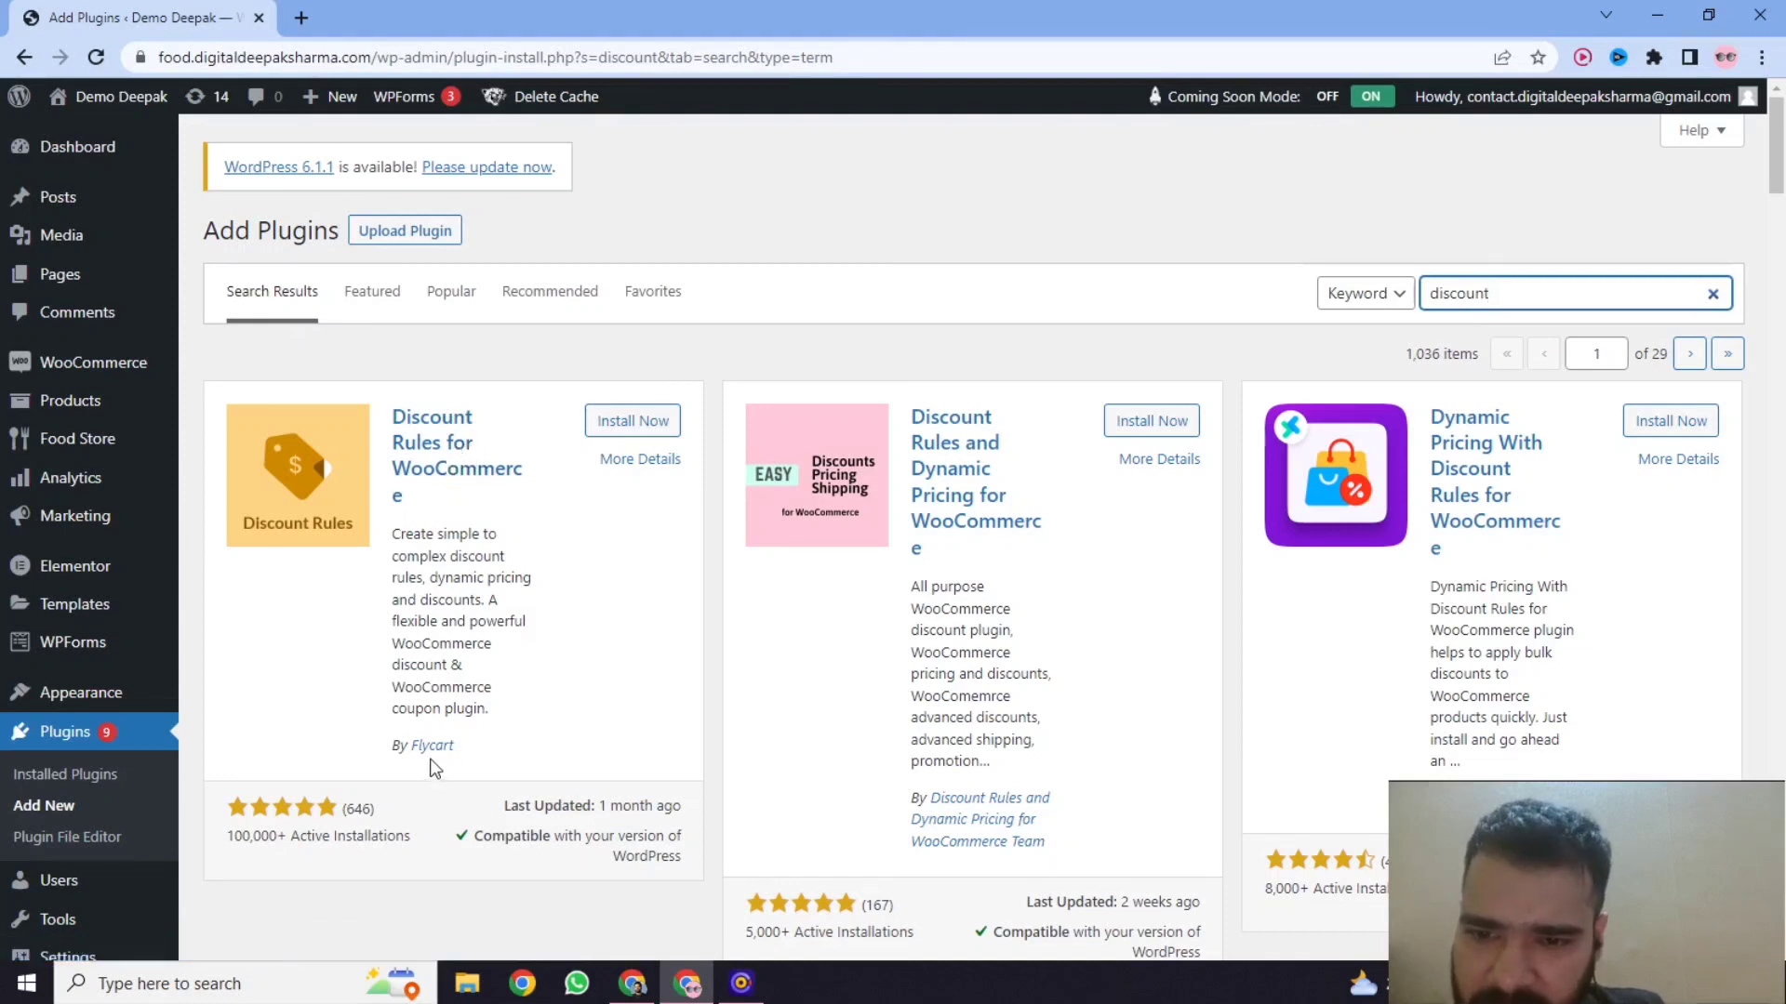
pyautogui.click(630, 422)
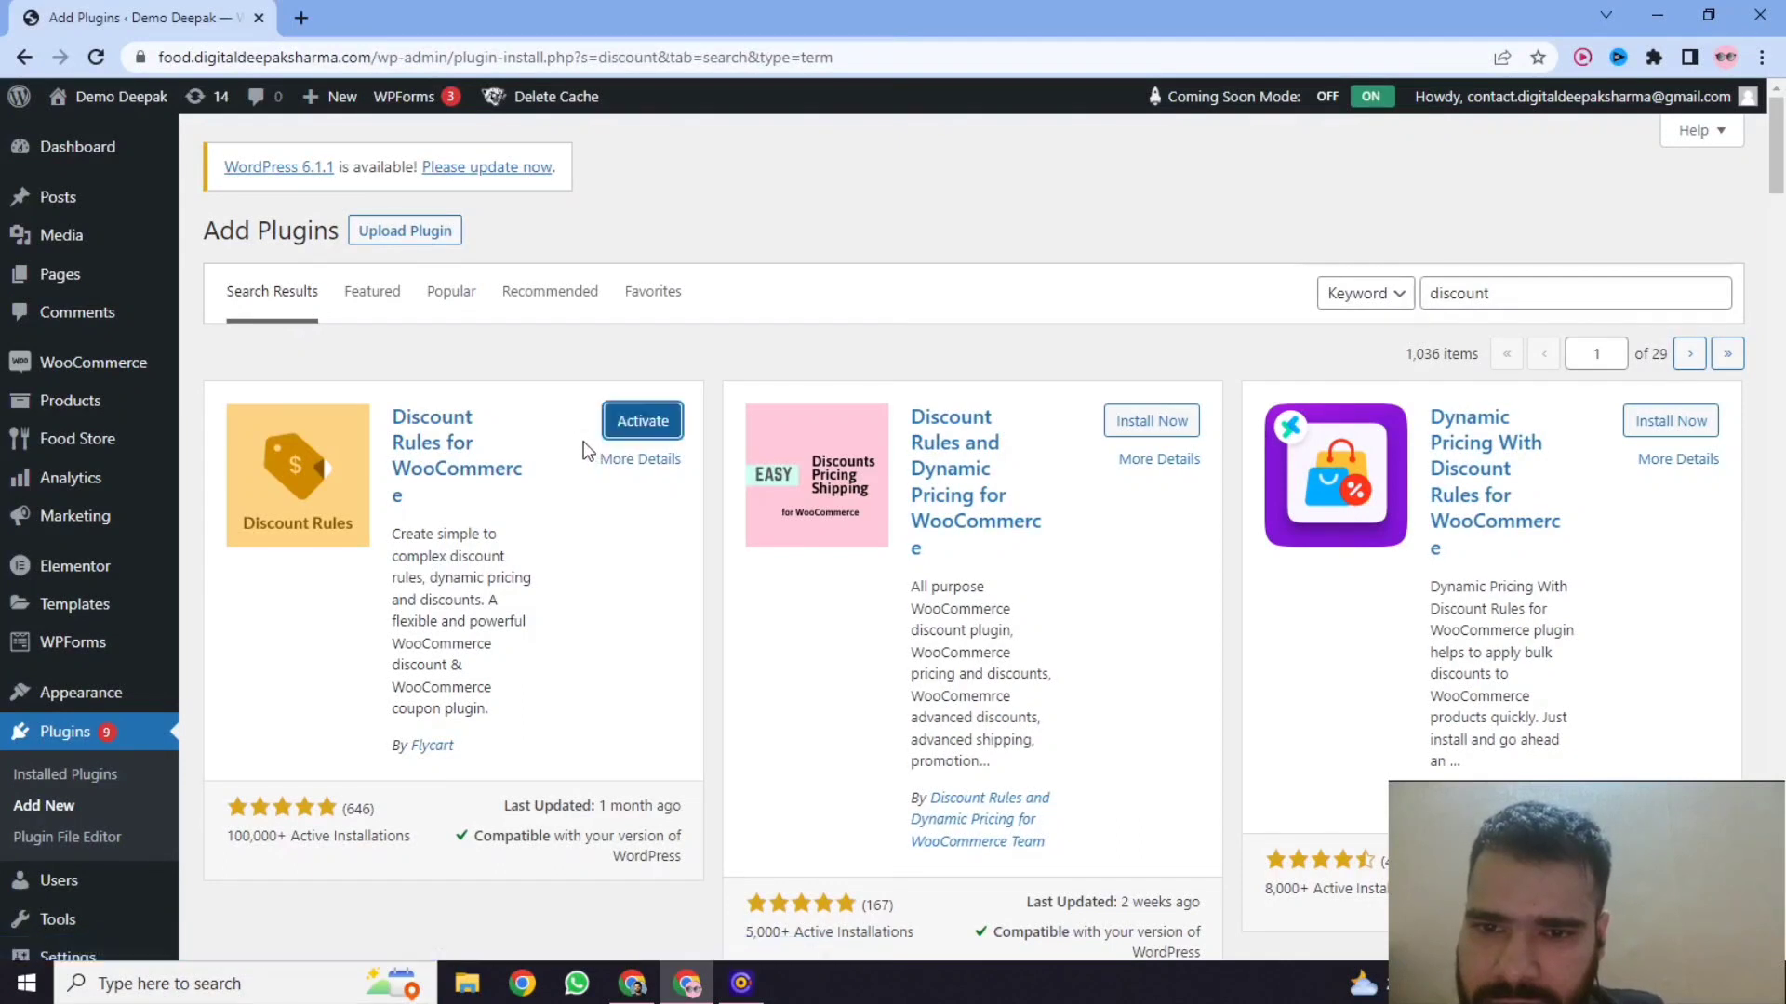
pyautogui.click(654, 424)
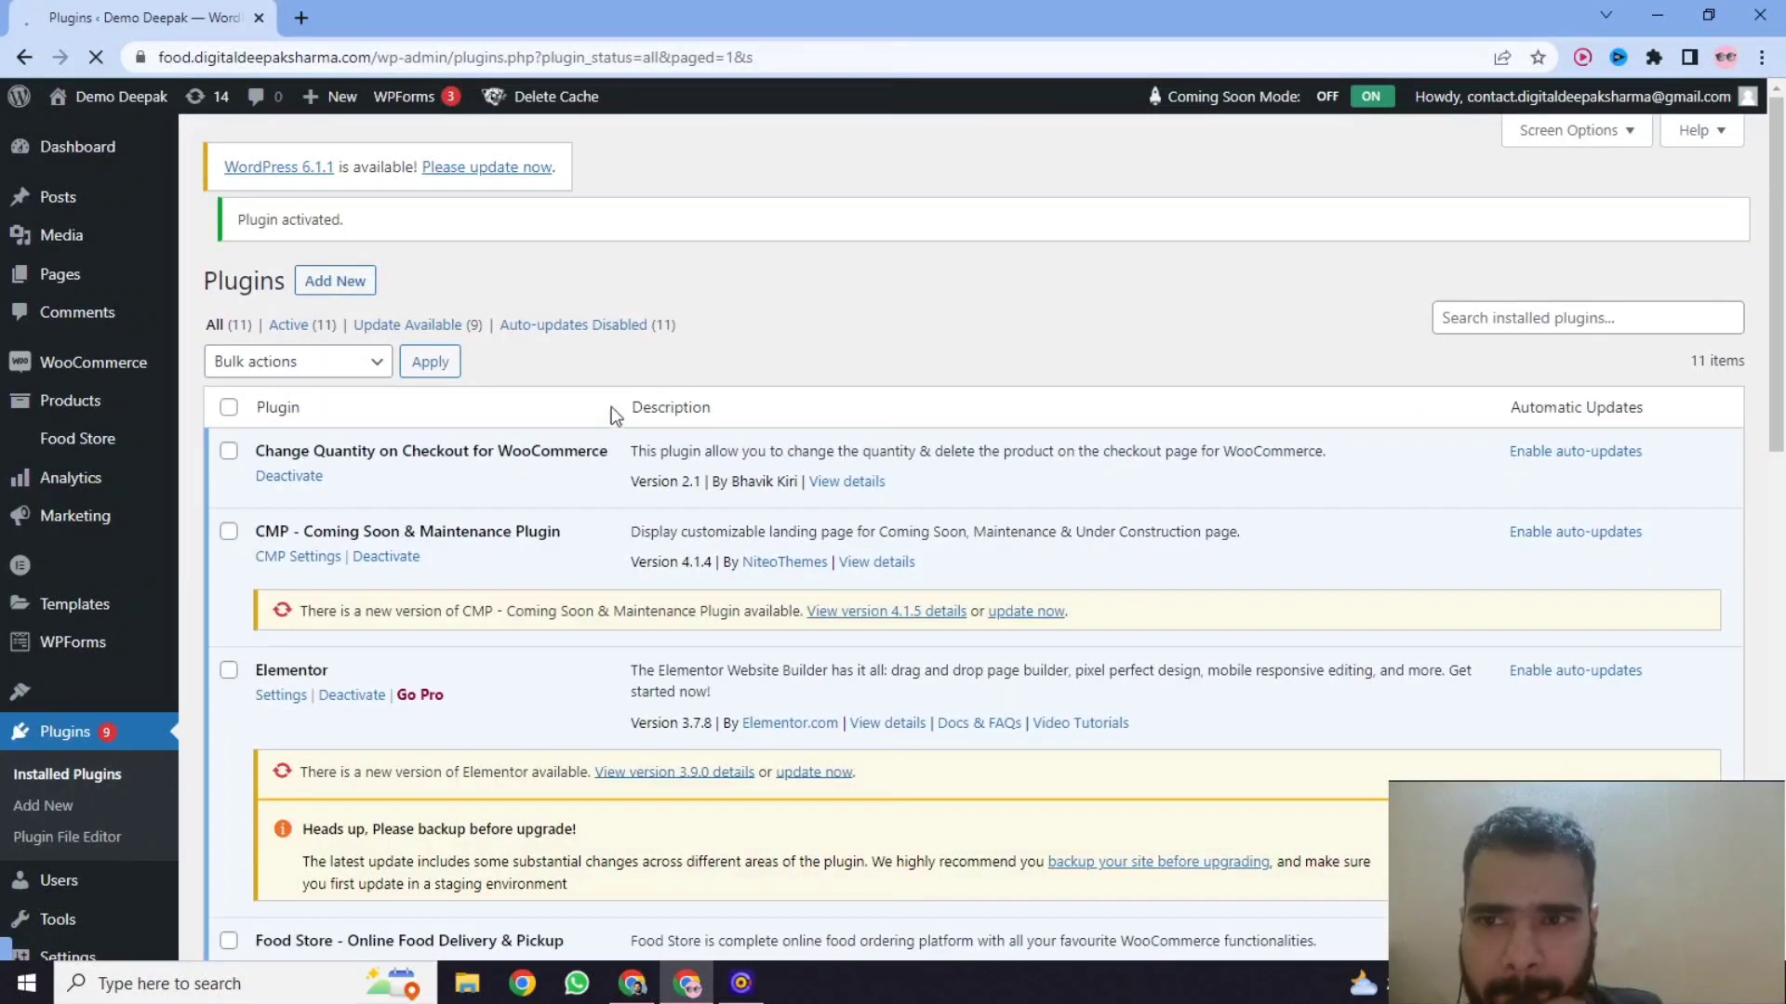
# Open the settings of the Woo Discount Rules plugin and look over its general and product options.
pyautogui.scroll(-15, 558, 428)
pyautogui.scroll(2, 482, 474)
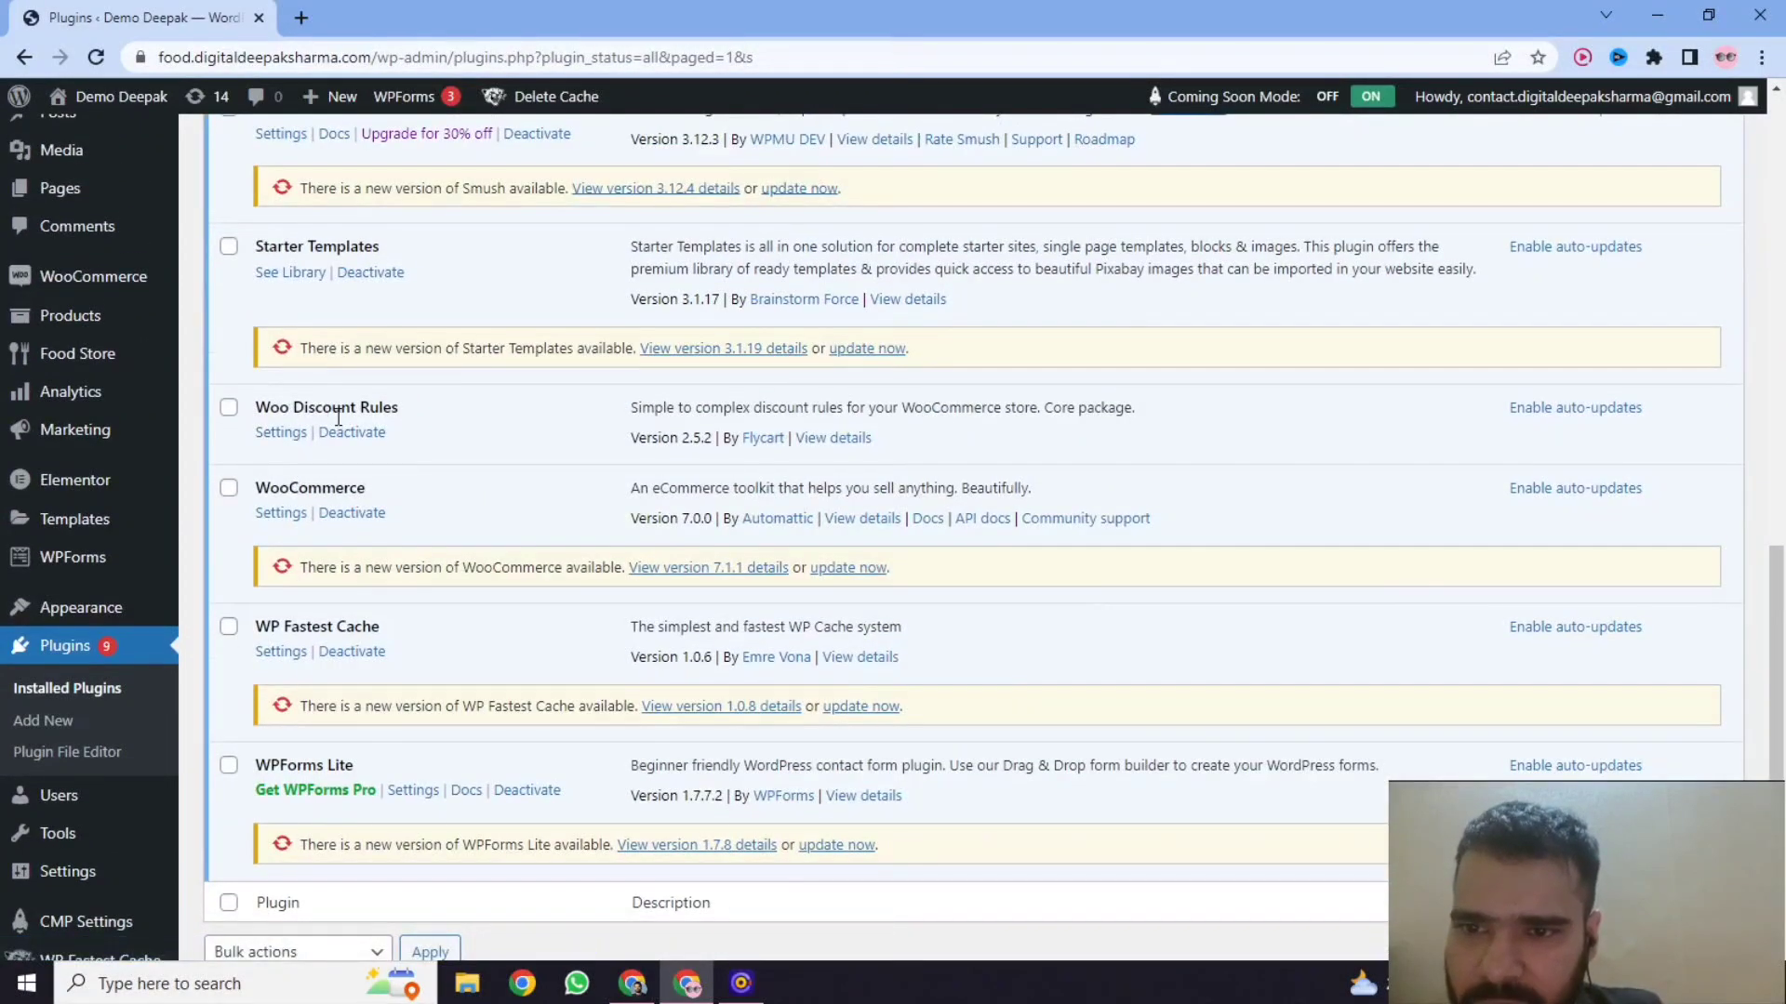
pyautogui.click(286, 437)
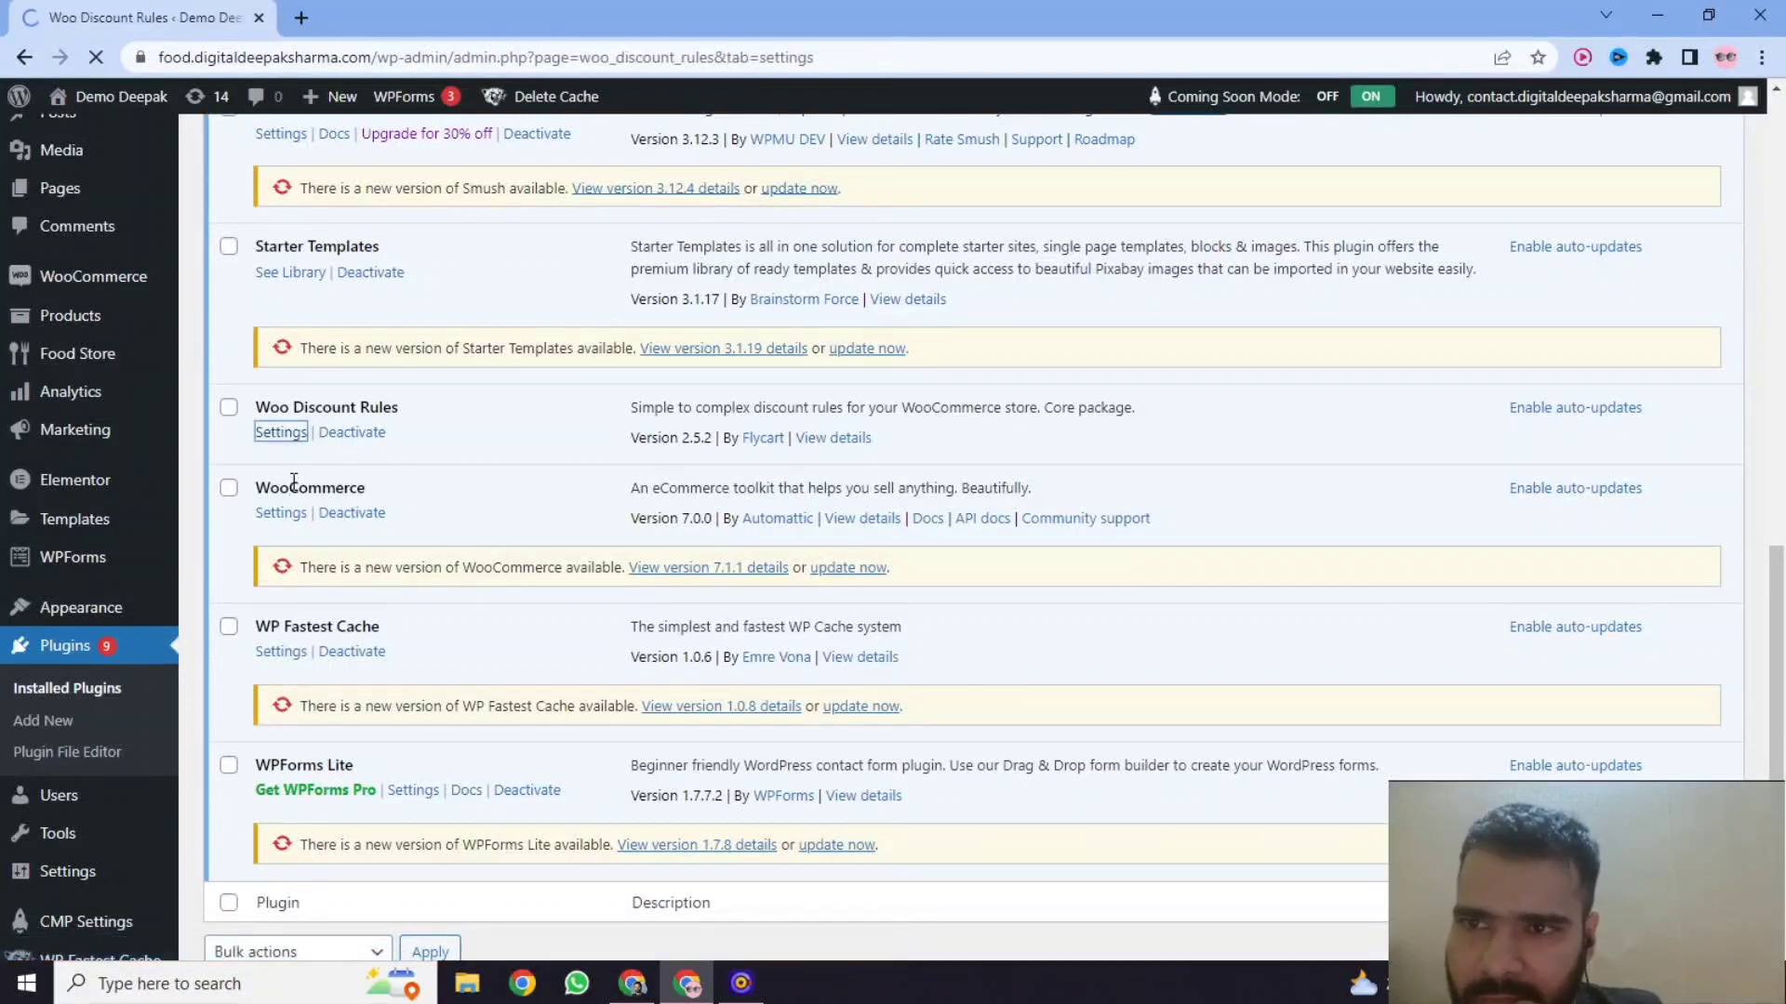
pyautogui.scroll(-2, 406, 452)
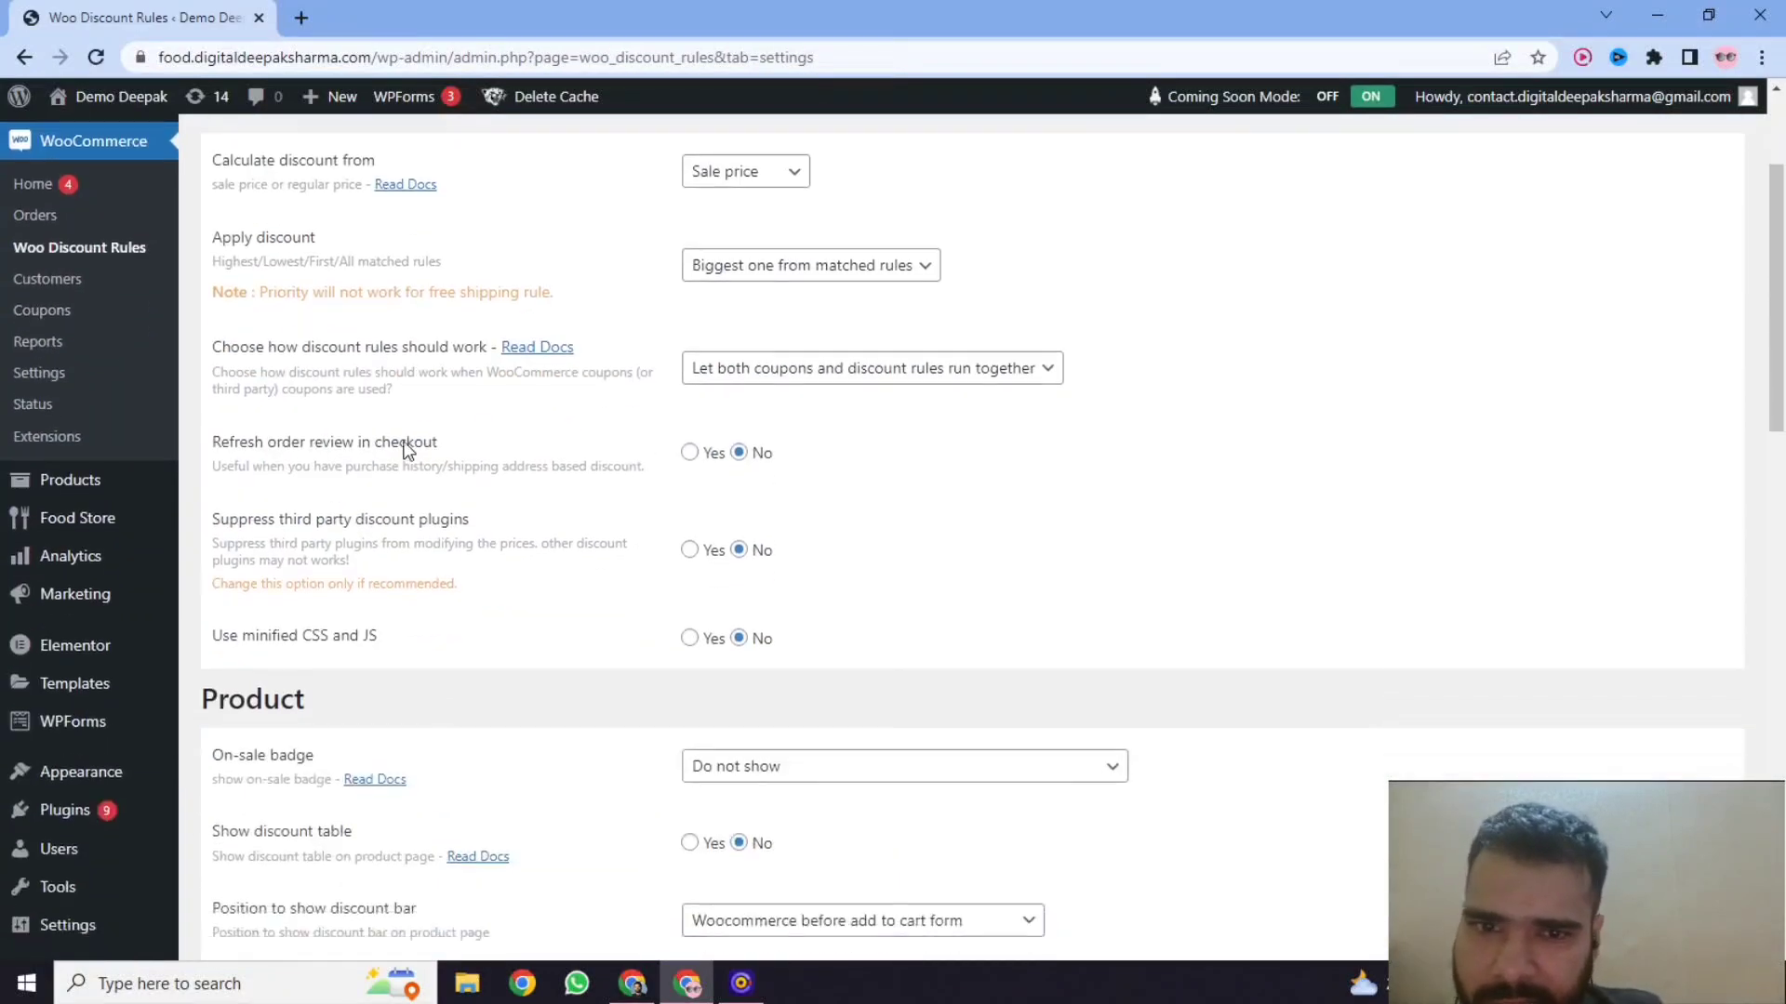
pyautogui.scroll(2, 406, 452)
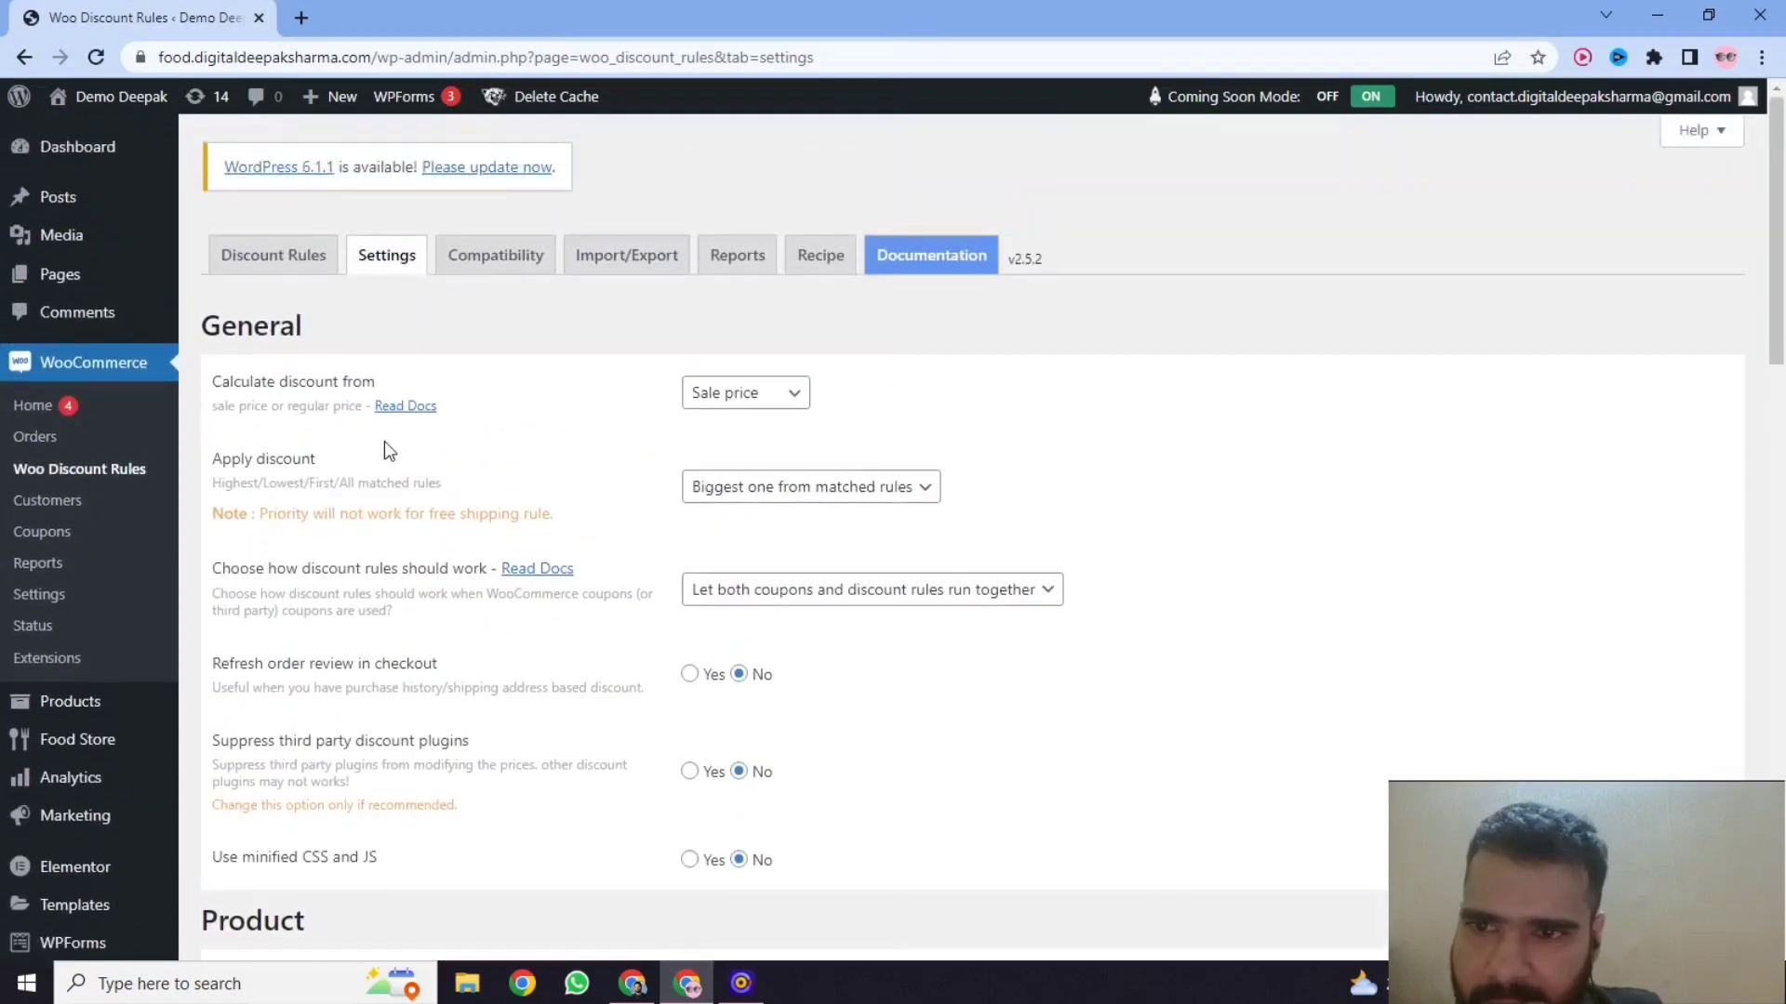
# Open the "Store wide discount - sample" rule for editing and review its filter, discount and optional rule sections.
pyautogui.click(287, 262)
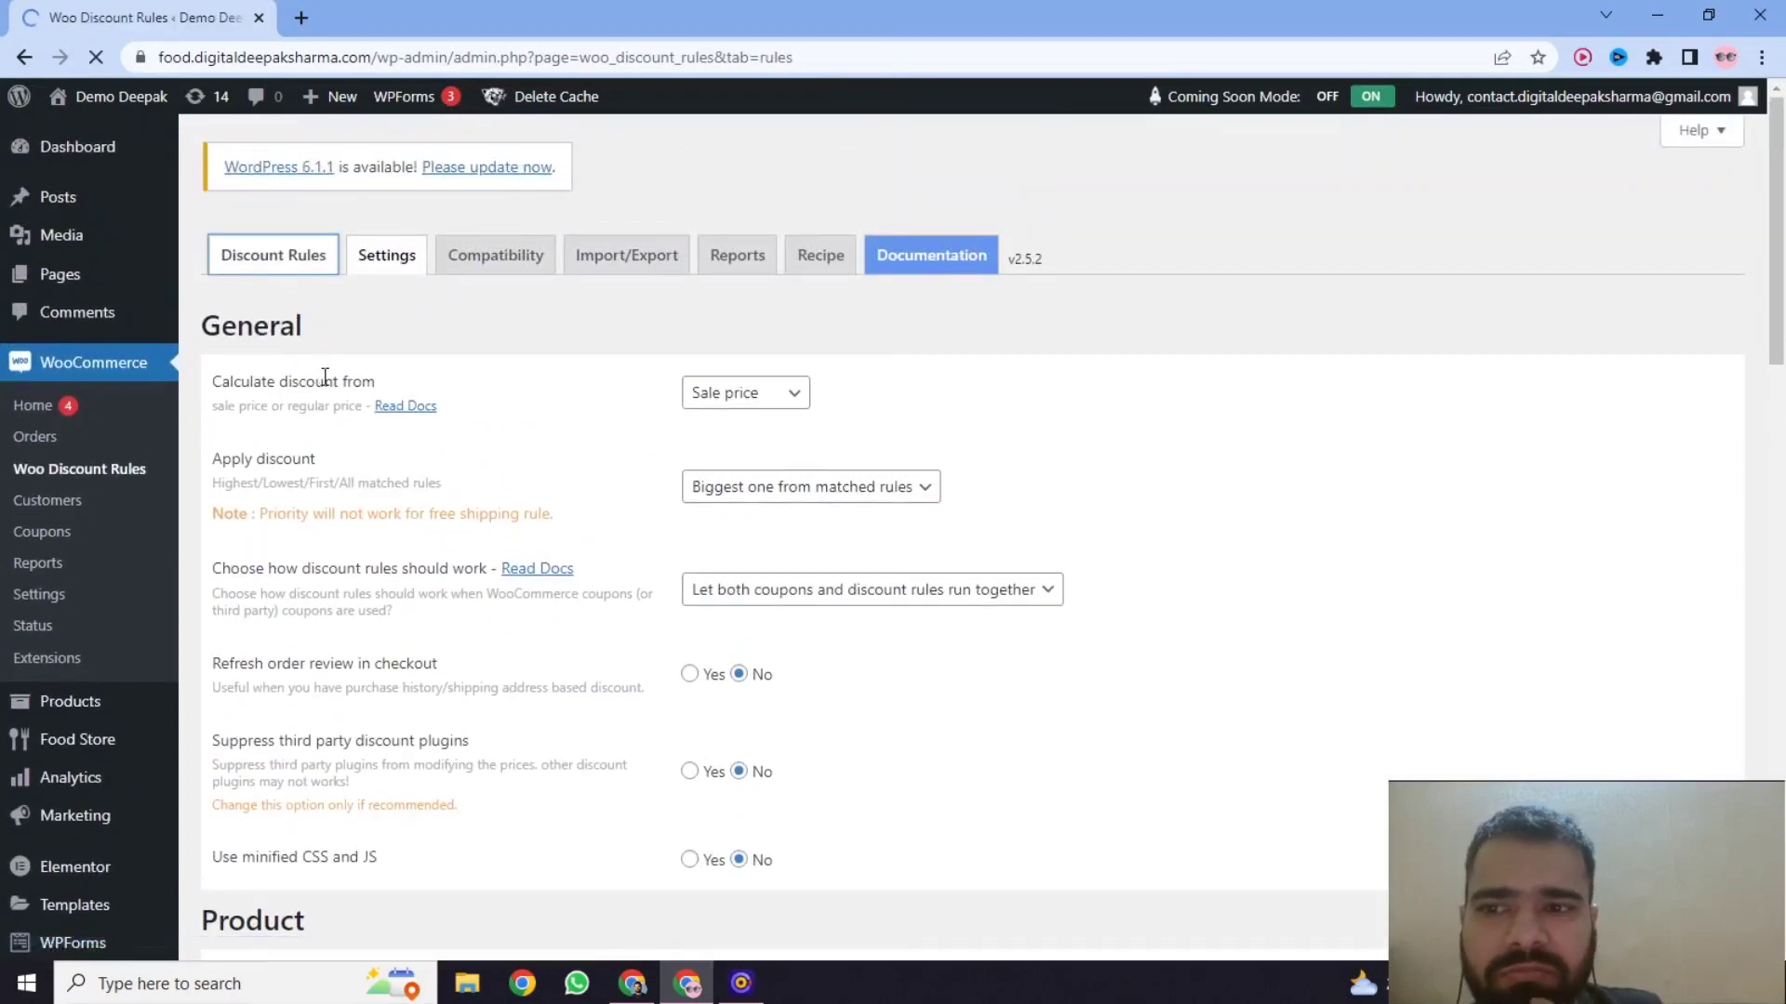
pyautogui.scroll(-1, 354, 432)
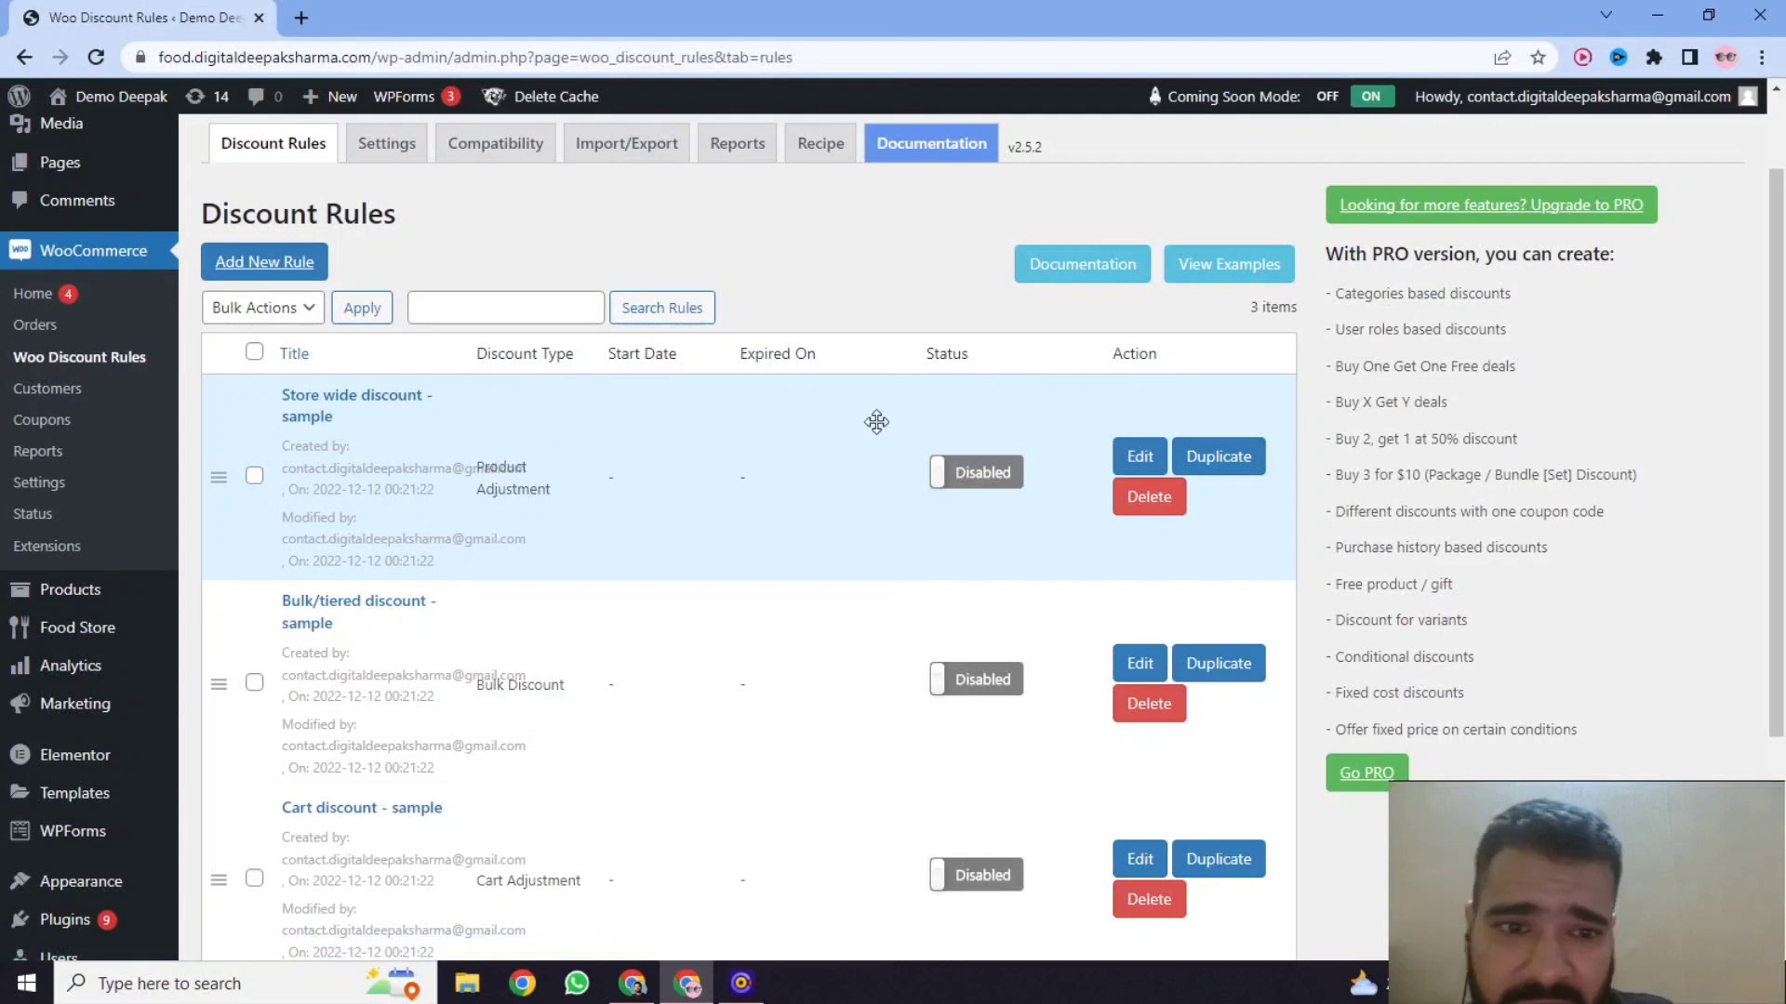
pyautogui.click(1139, 458)
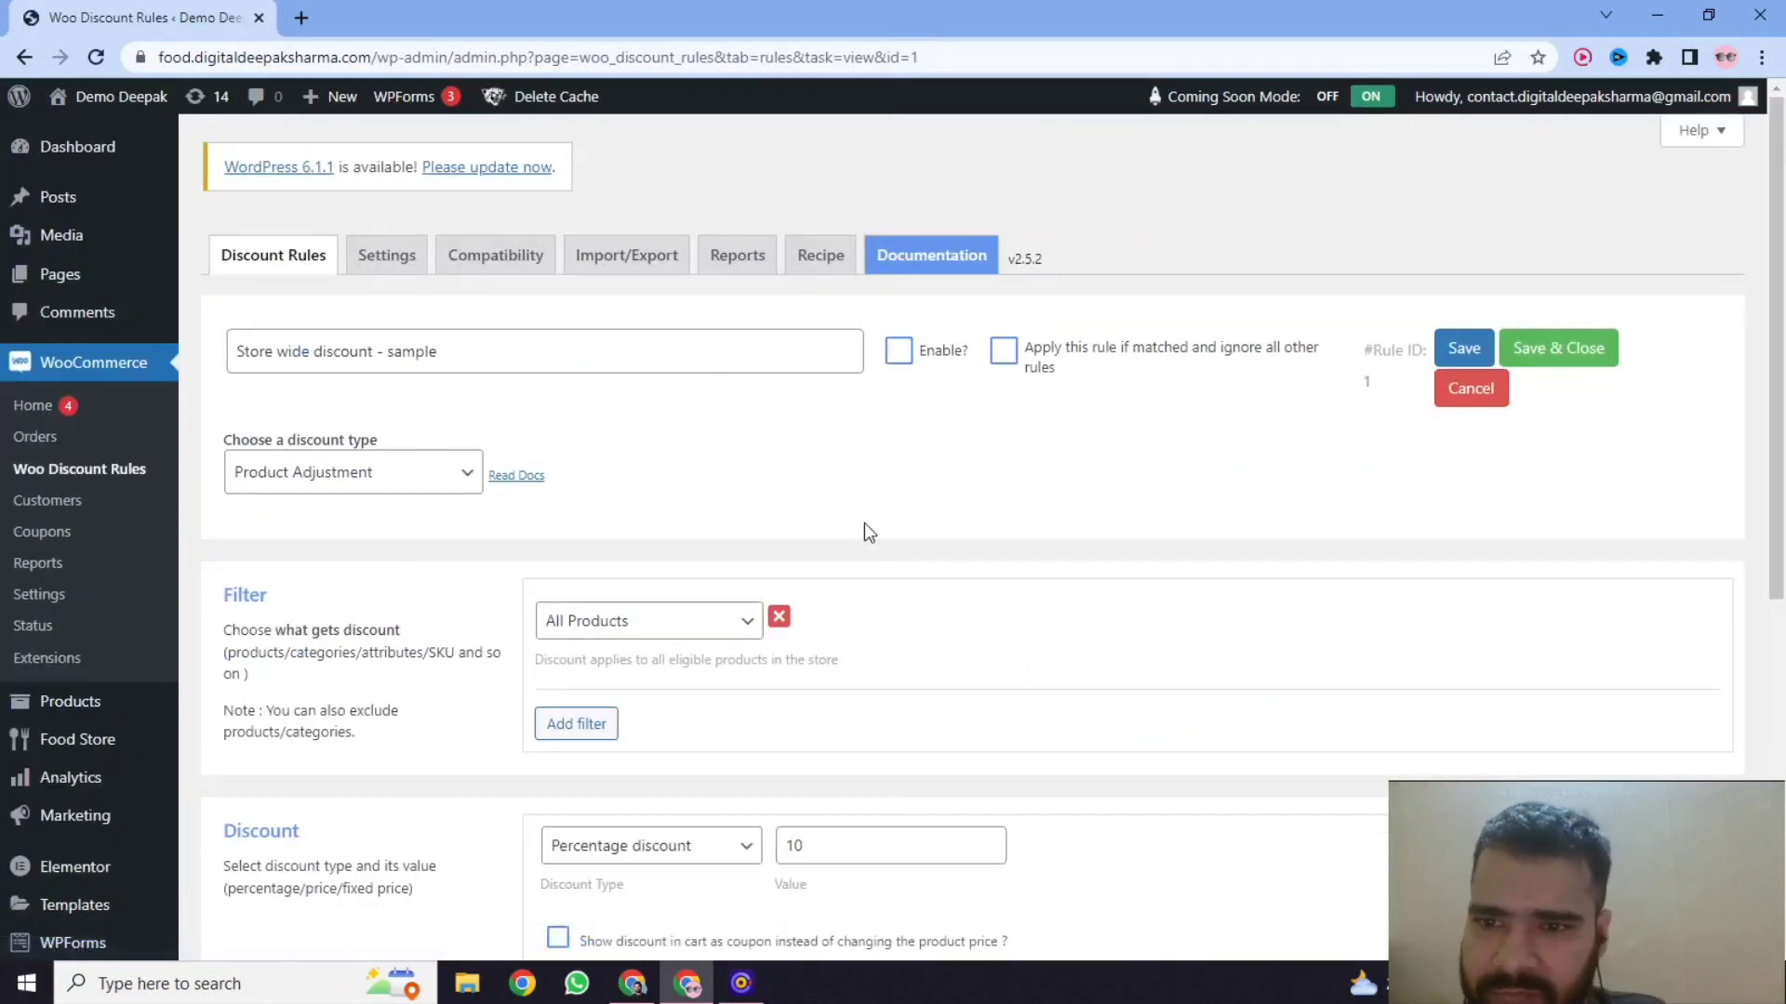
pyautogui.scroll(-1, 825, 535)
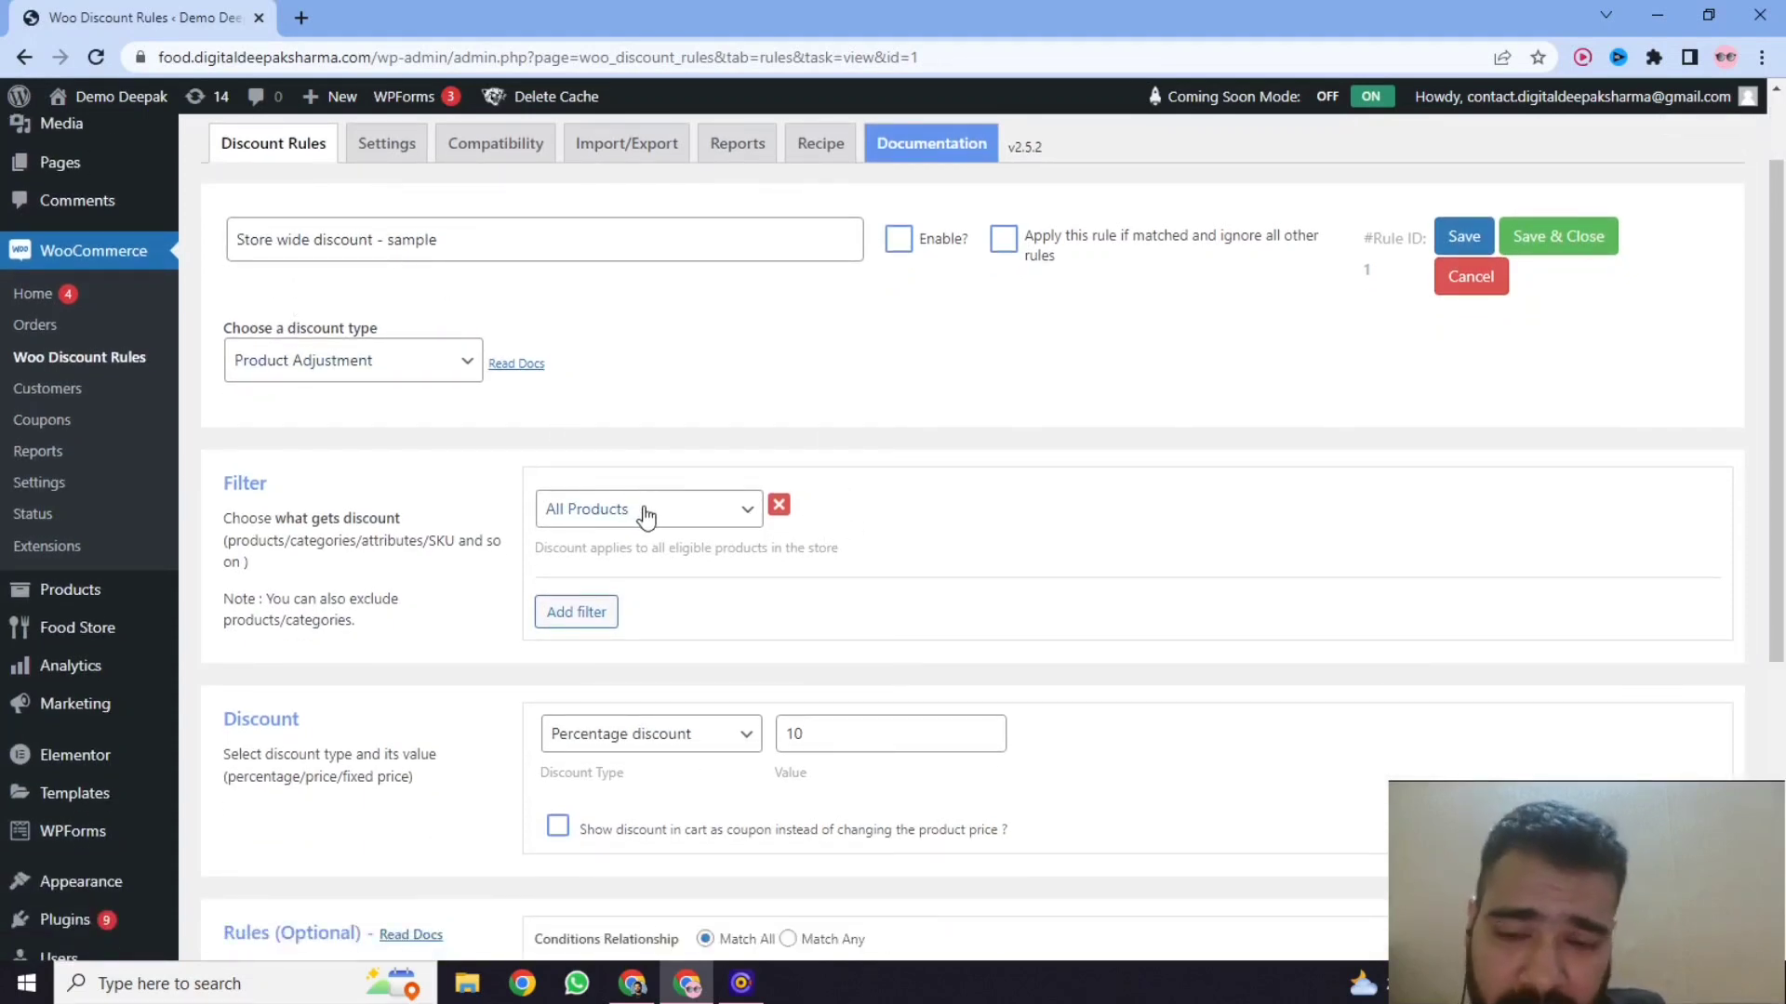
pyautogui.scroll(-1, 648, 519)
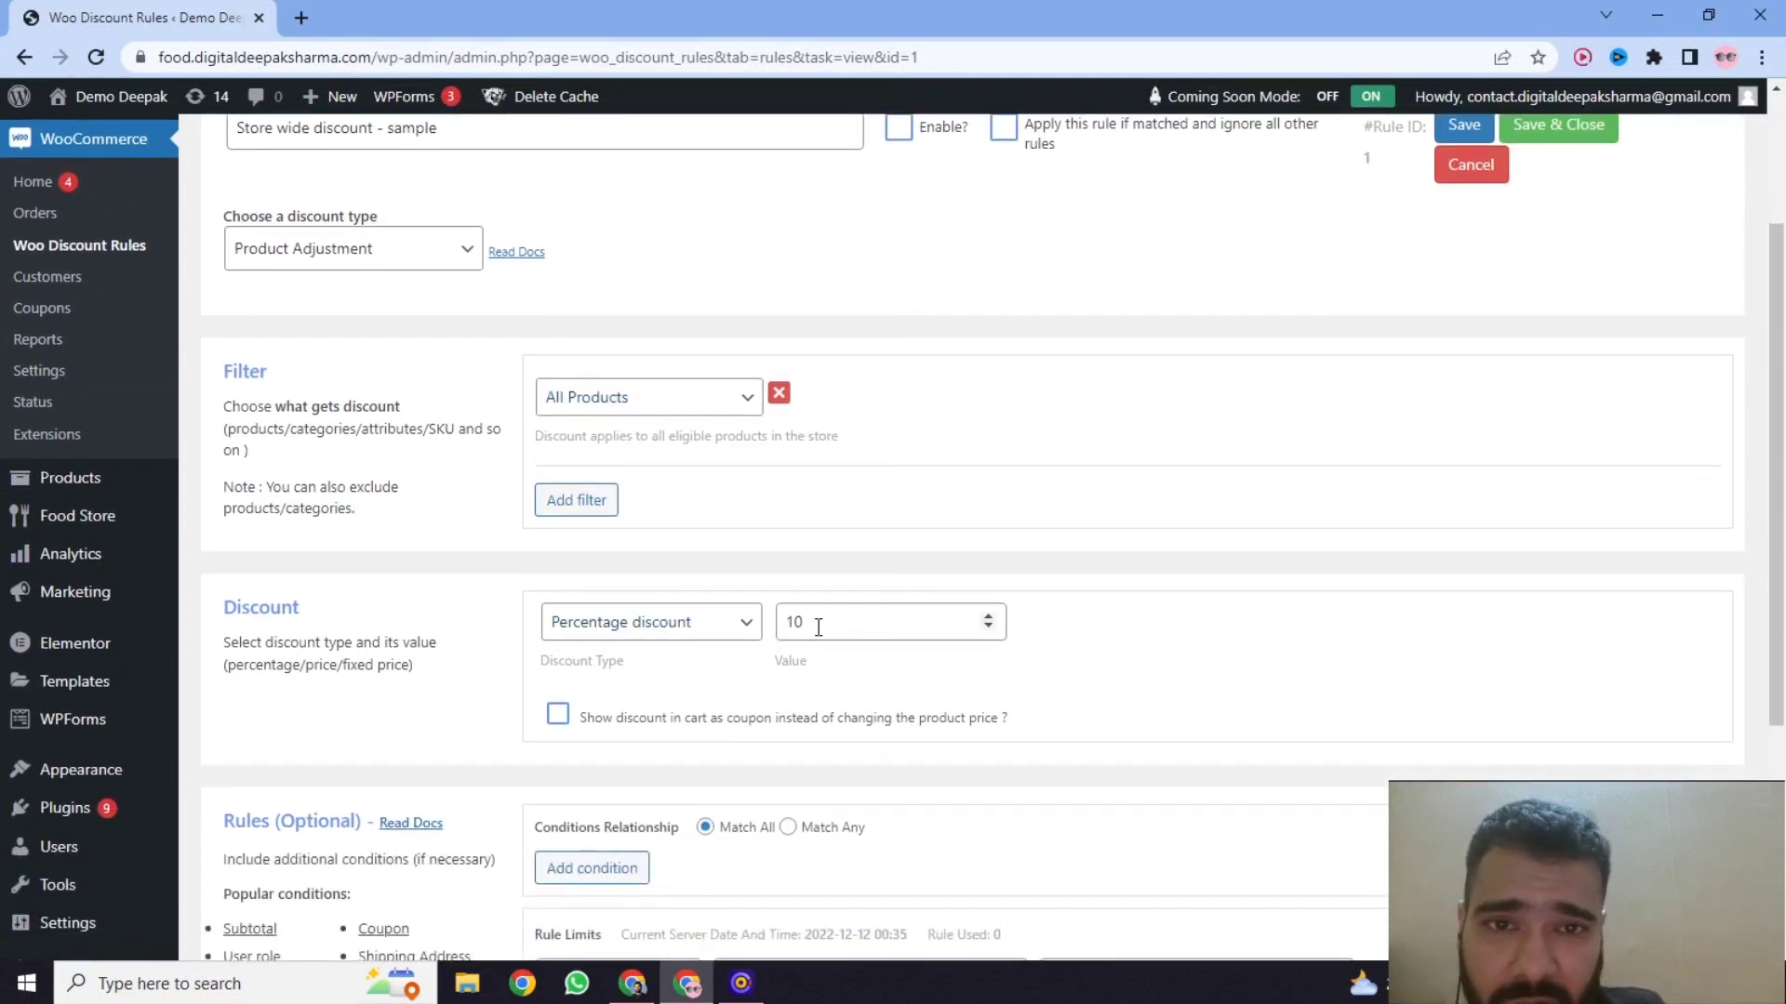
pyautogui.scroll(-1, 730, 648)
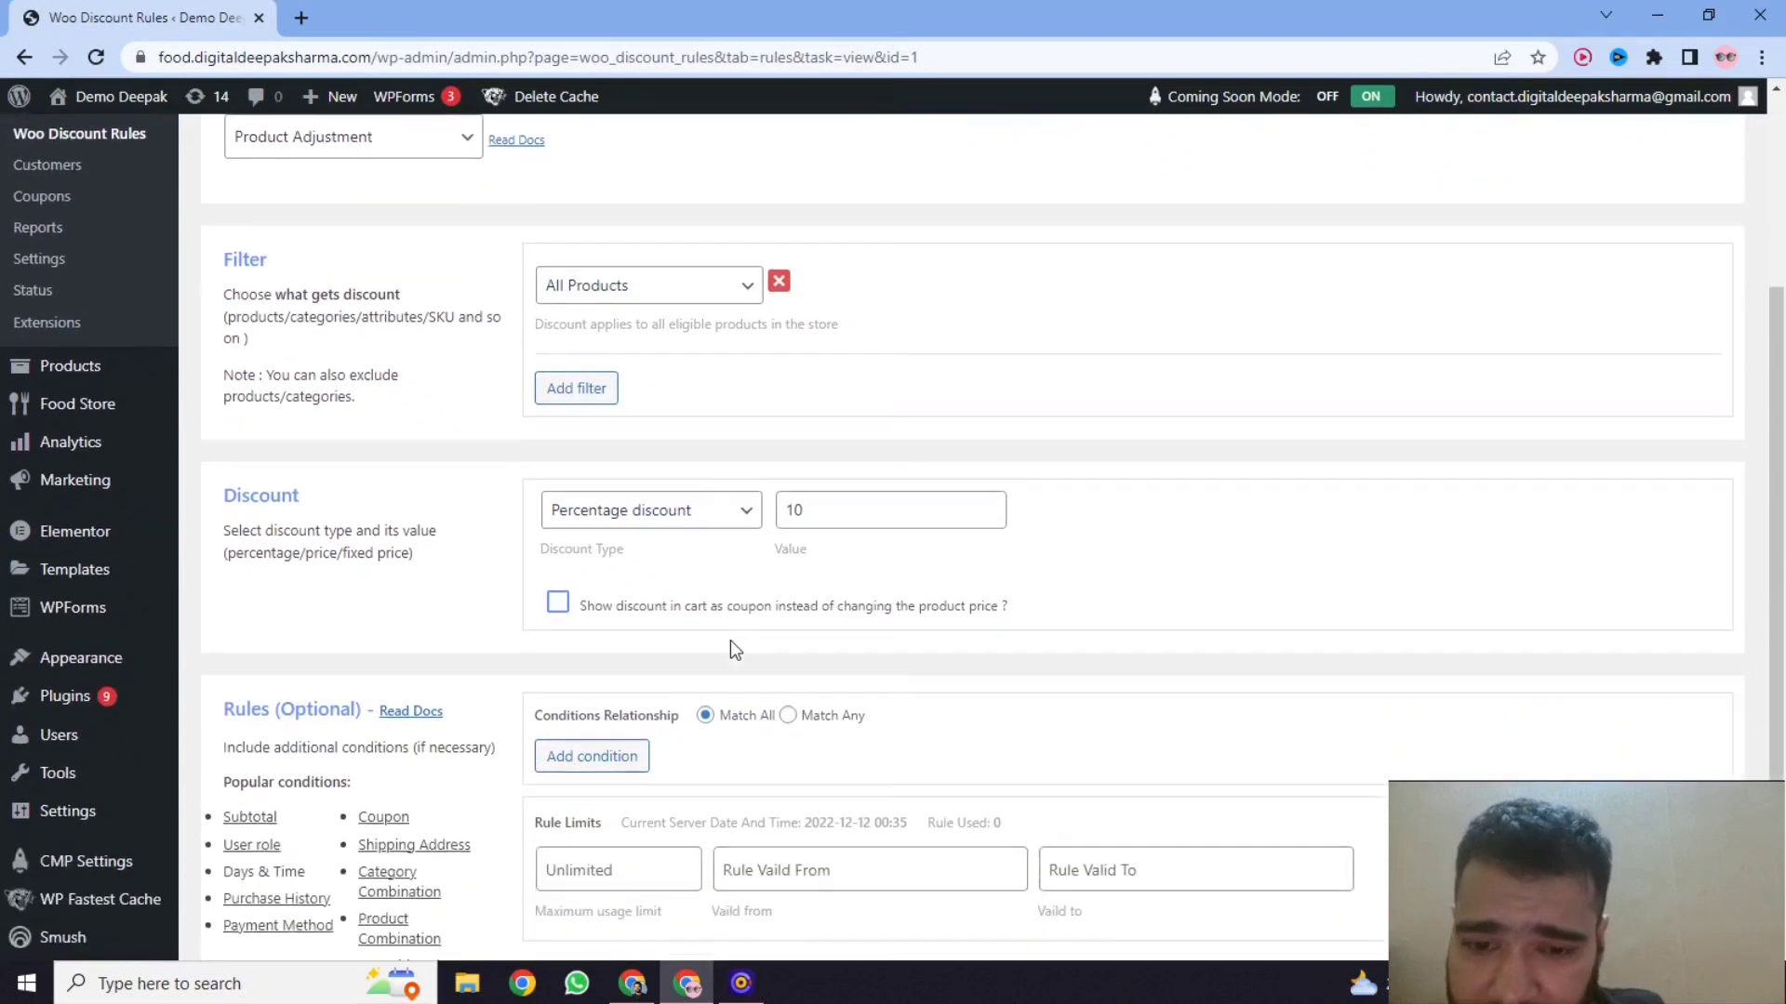
pyautogui.scroll(-1, 732, 649)
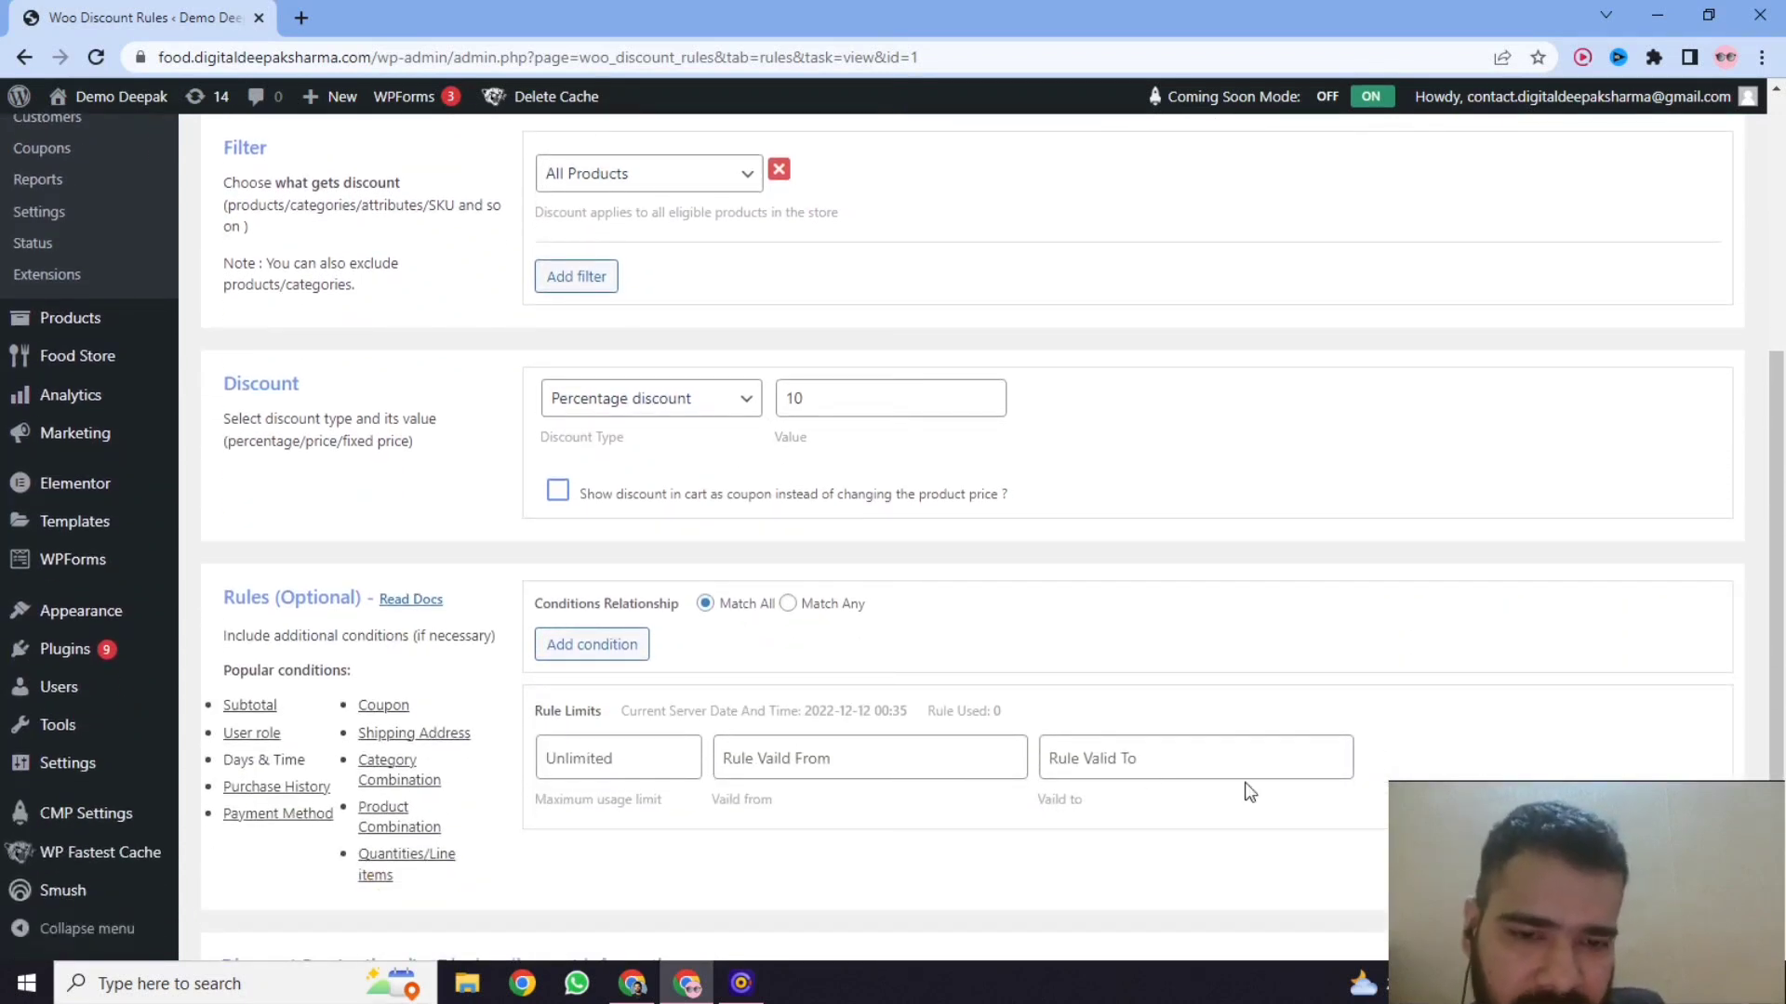
pyautogui.scroll(4, 1021, 758)
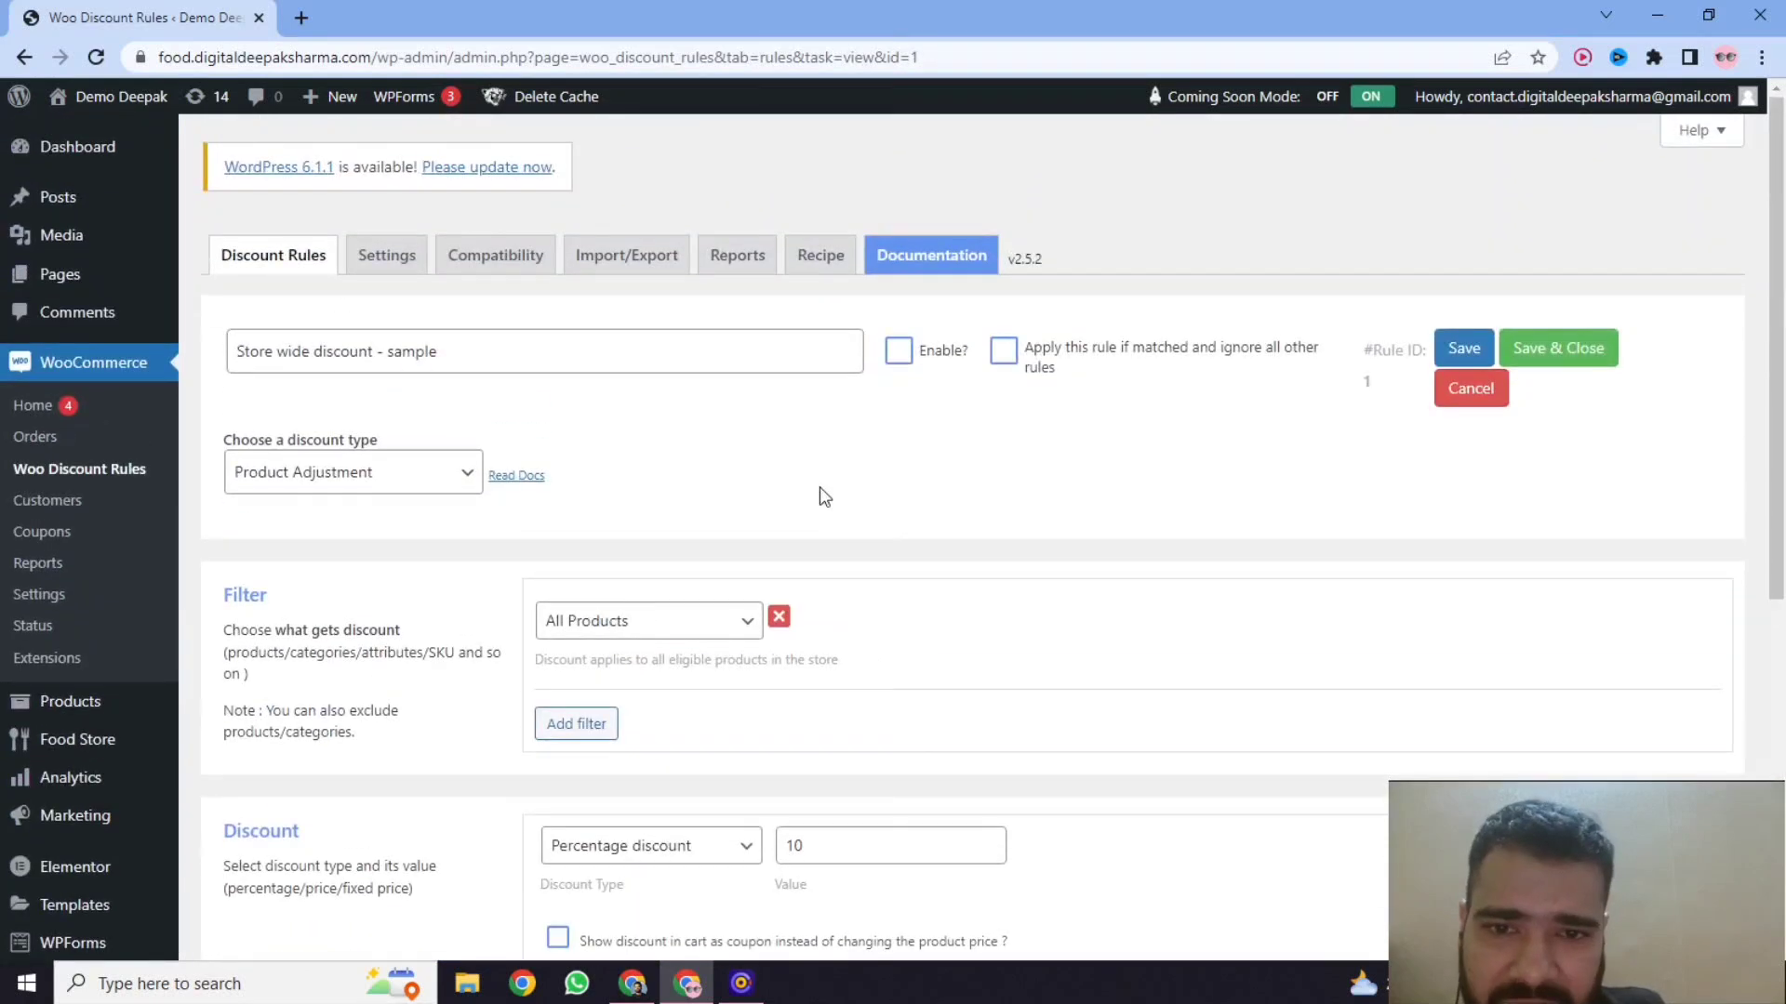
pyautogui.scroll(-4, 818, 493)
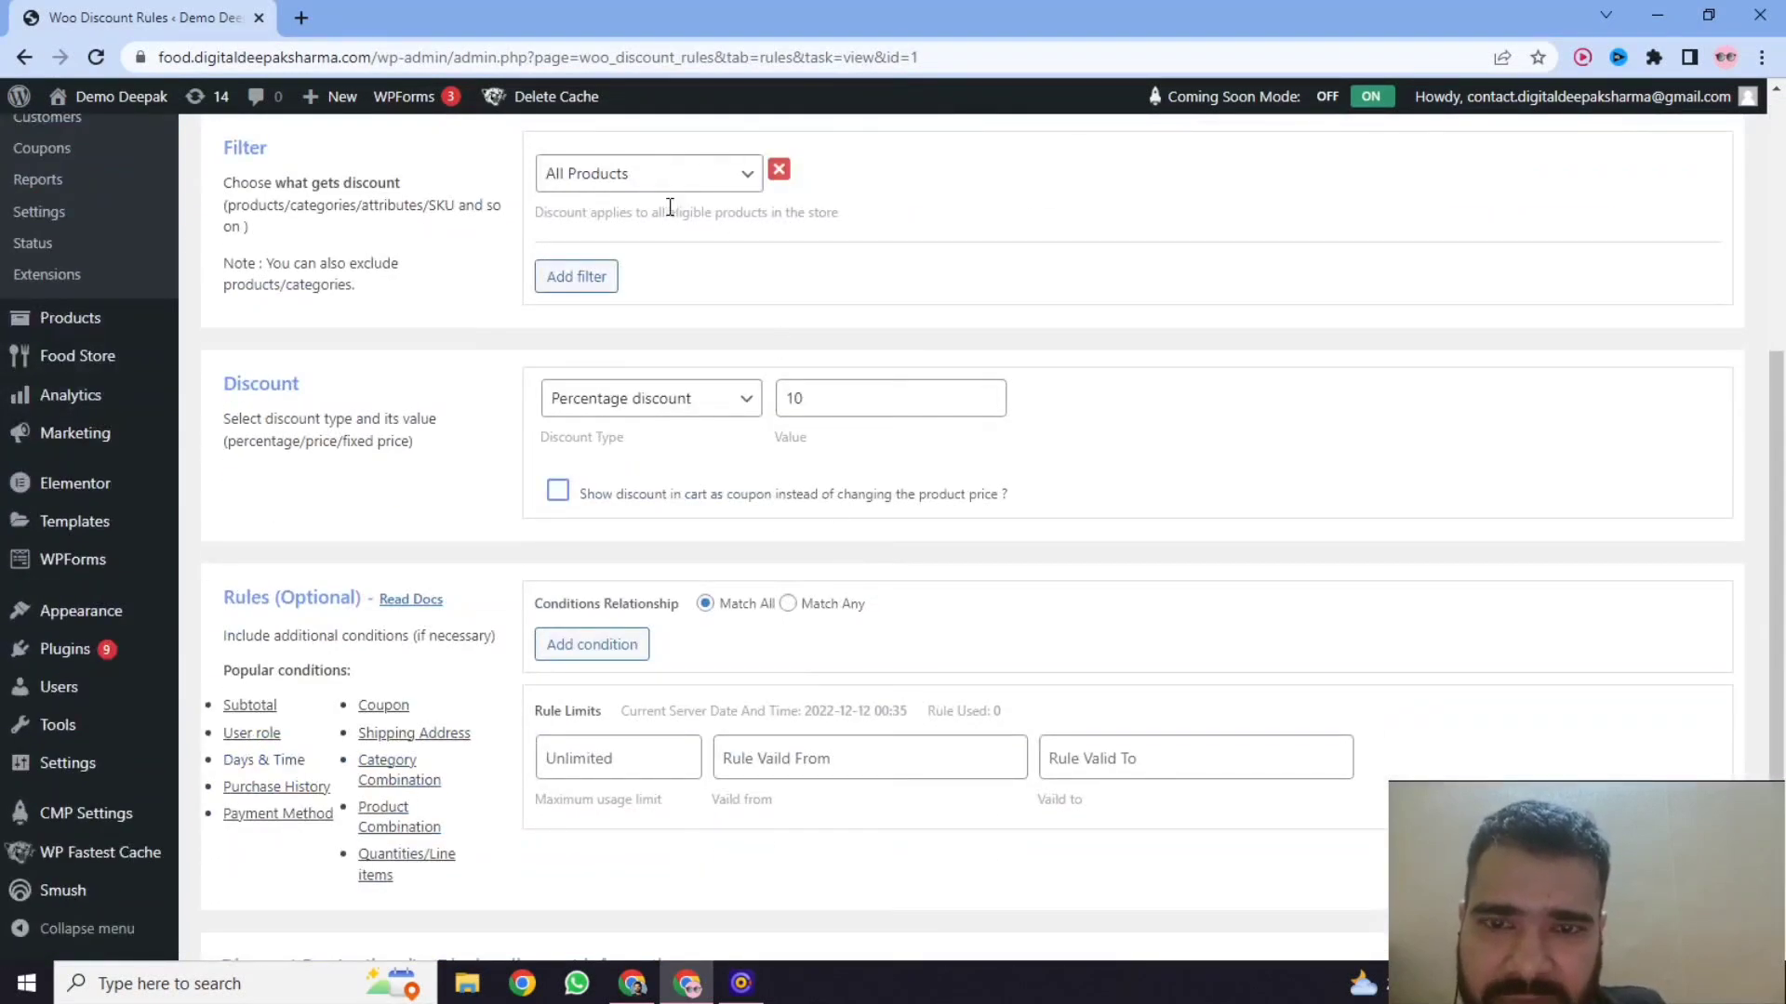
# Add an extra Products filter to the discount rule and remove it again.
pyautogui.click(605, 279)
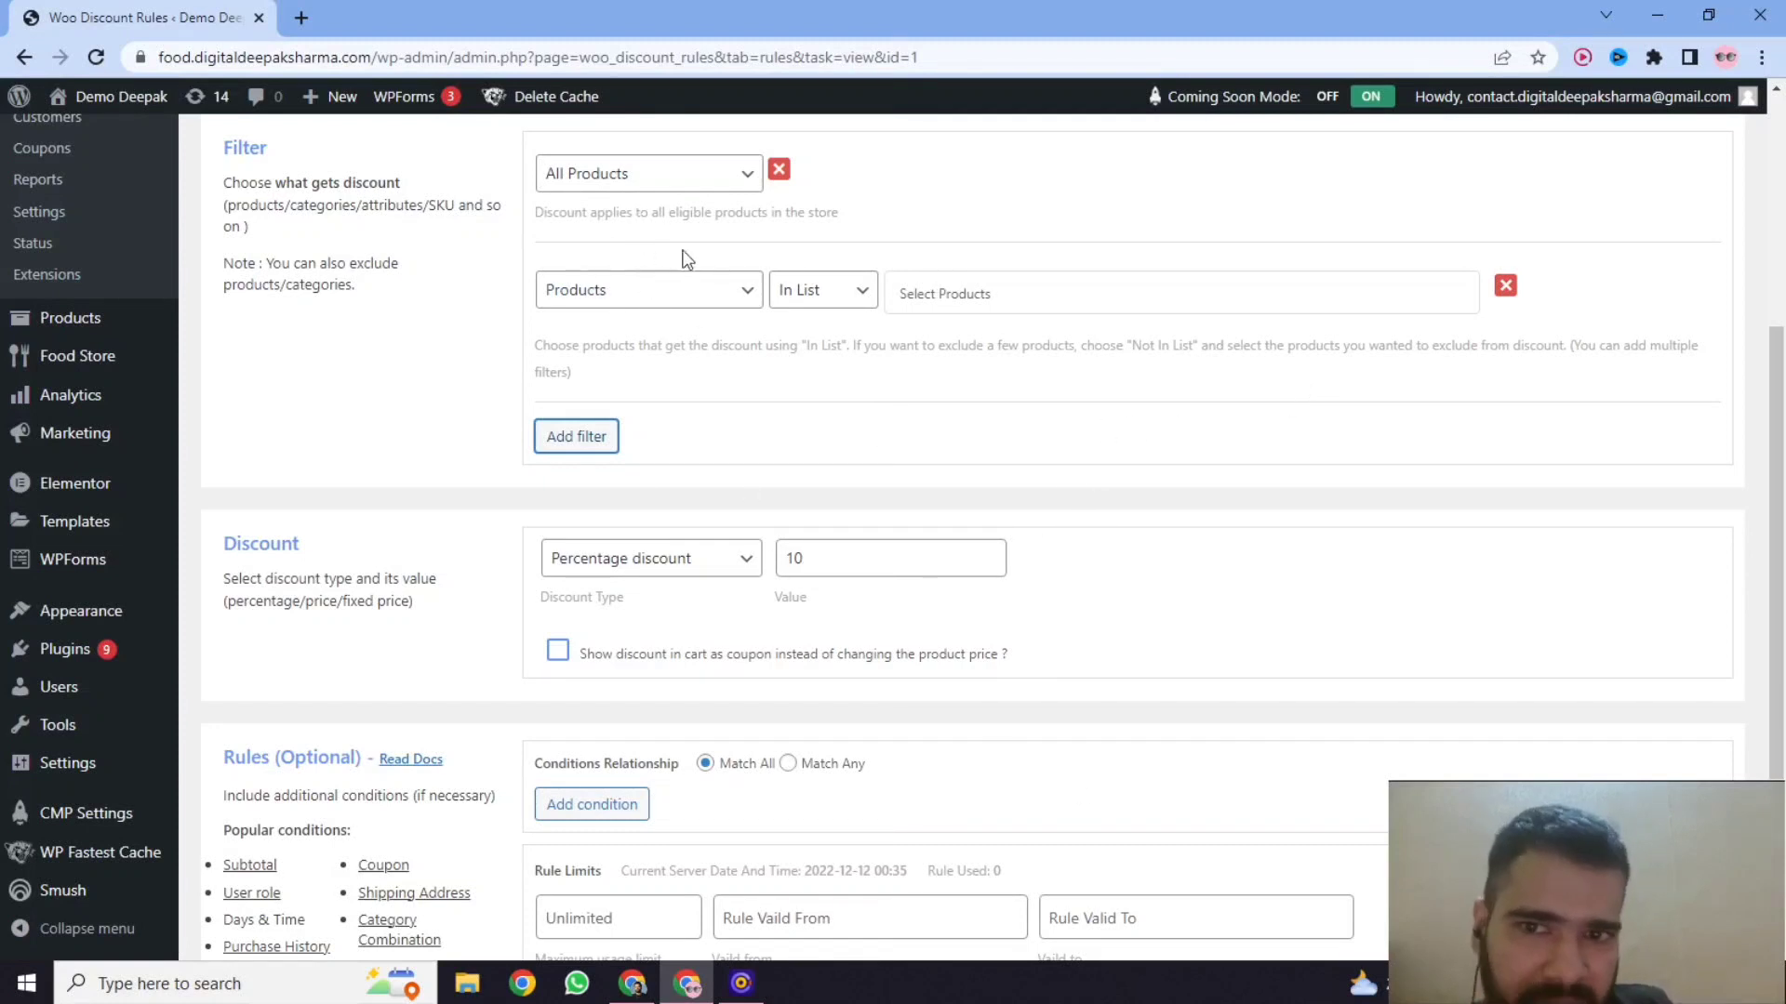
pyautogui.click(1506, 287)
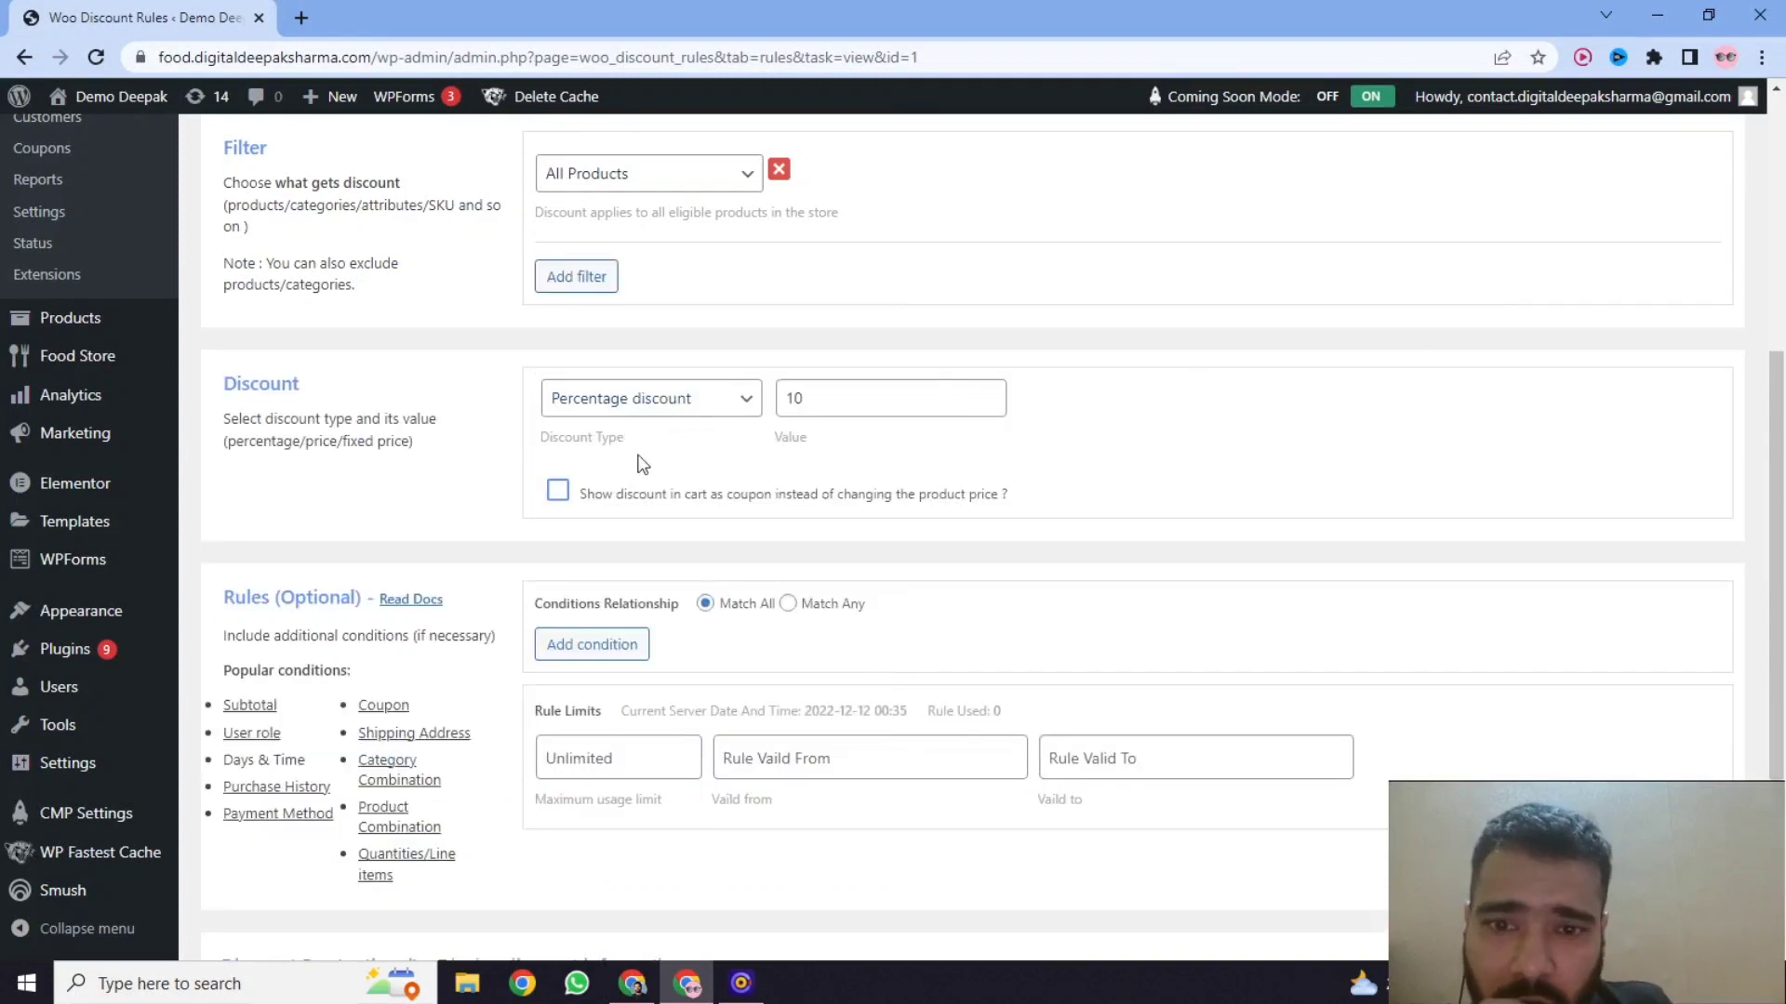
# Switch the rule's discount type to Fixed discount and set it back to Percentage discount.
pyautogui.click(633, 409)
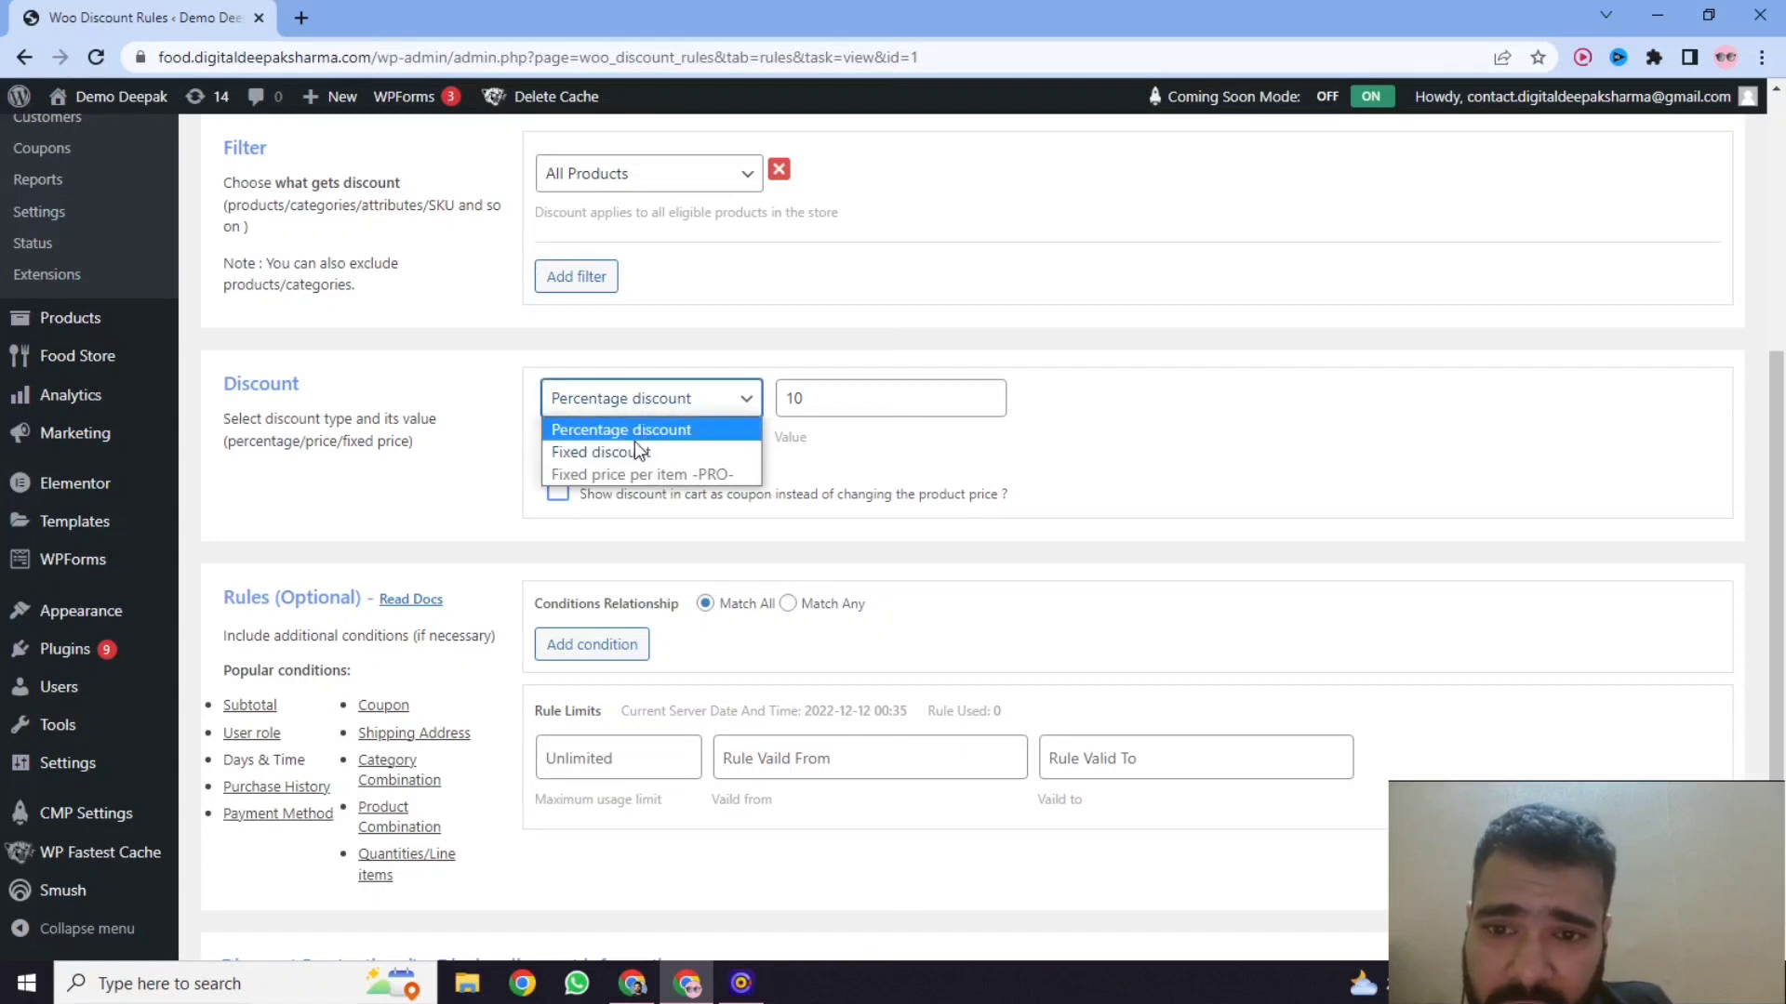
pyautogui.click(688, 400)
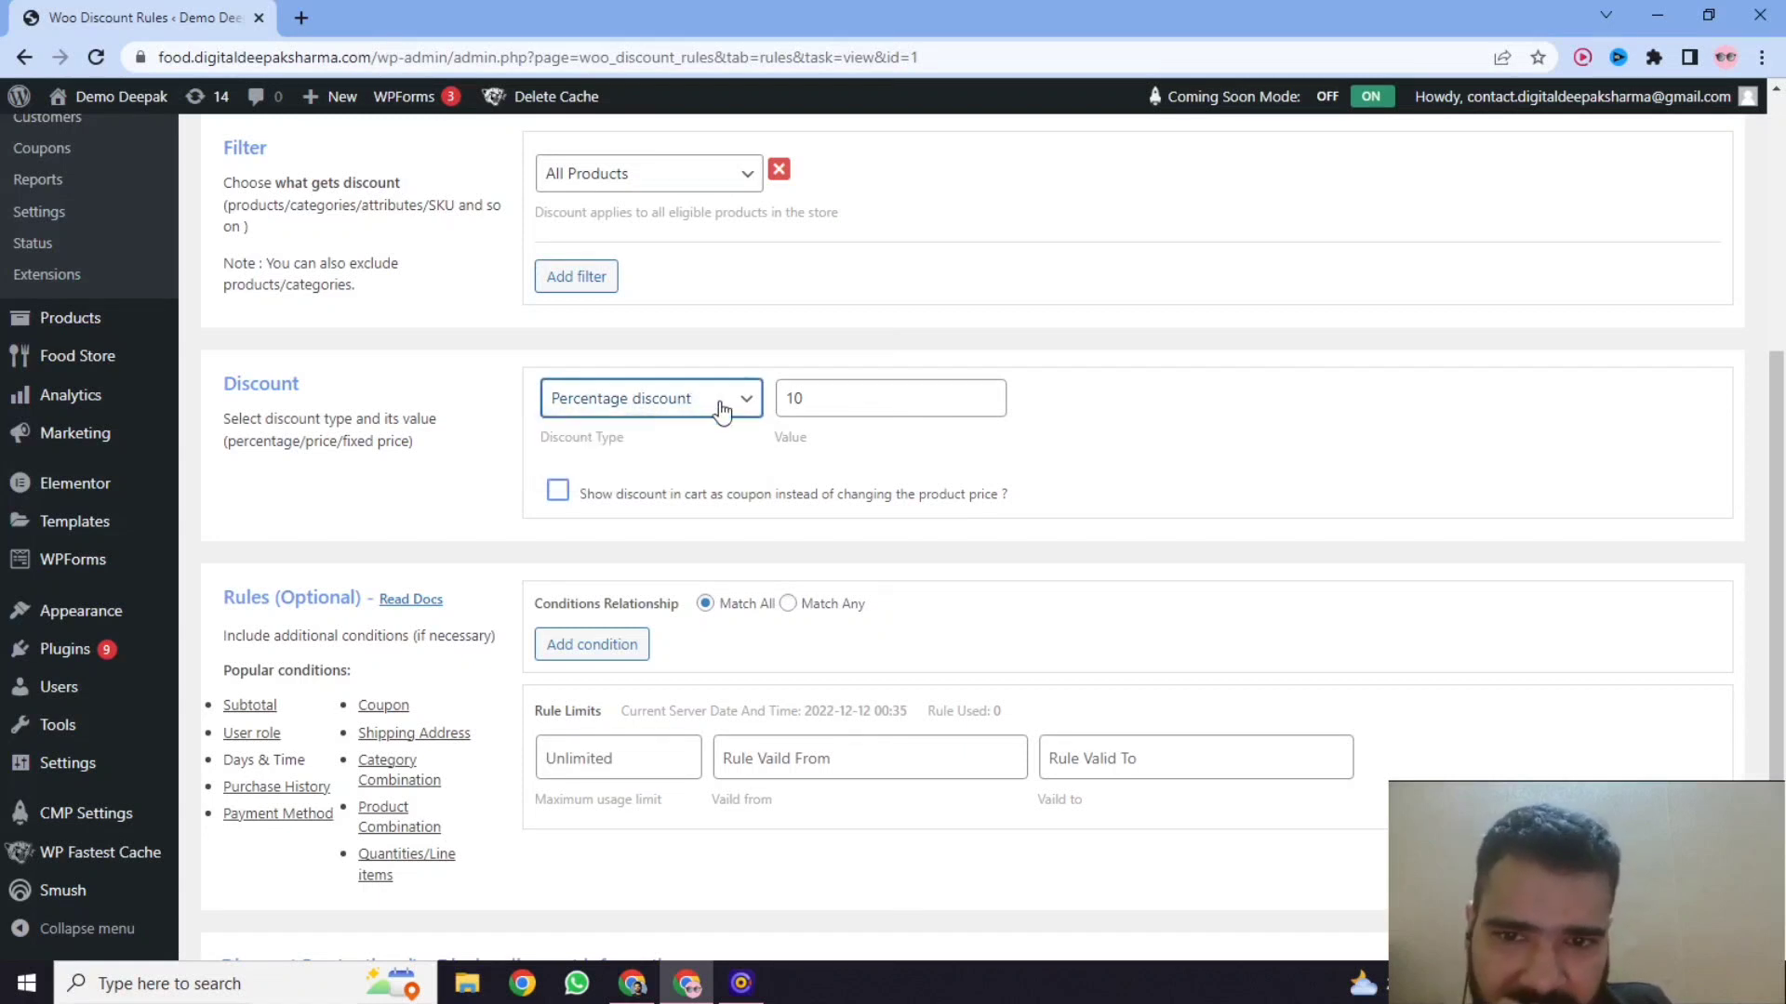
pyautogui.click(837, 408)
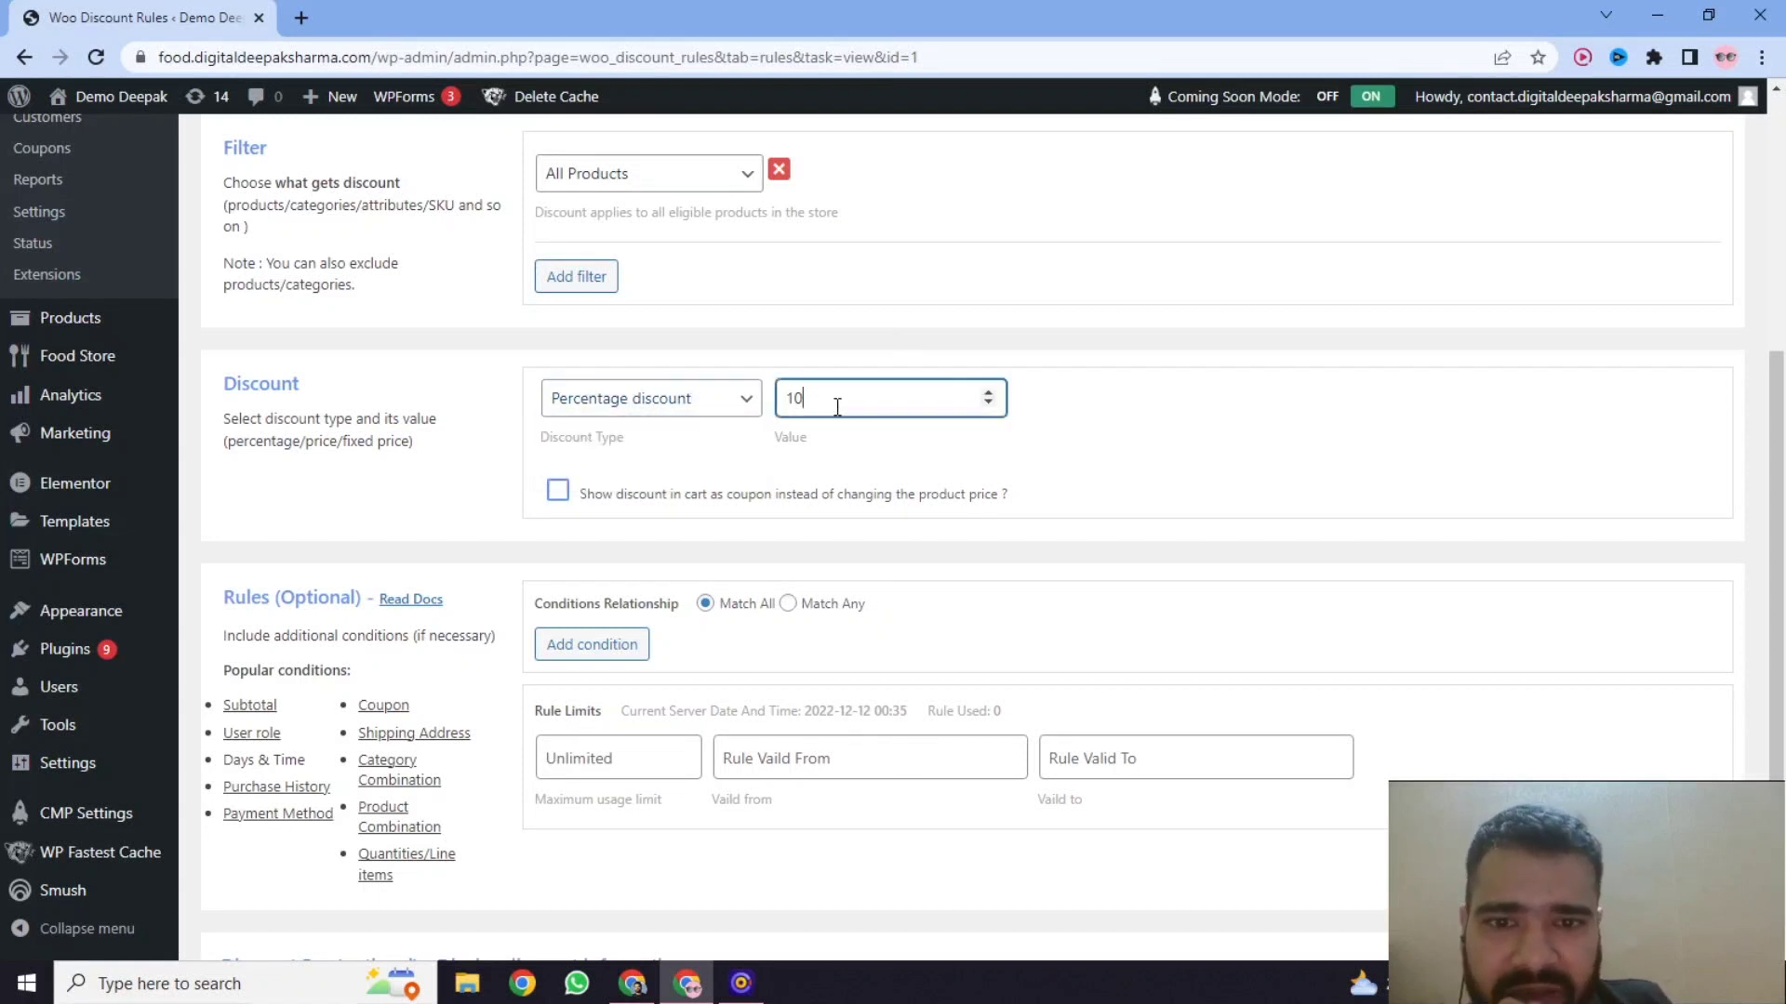
pyautogui.click(696, 414)
pyautogui.click(662, 453)
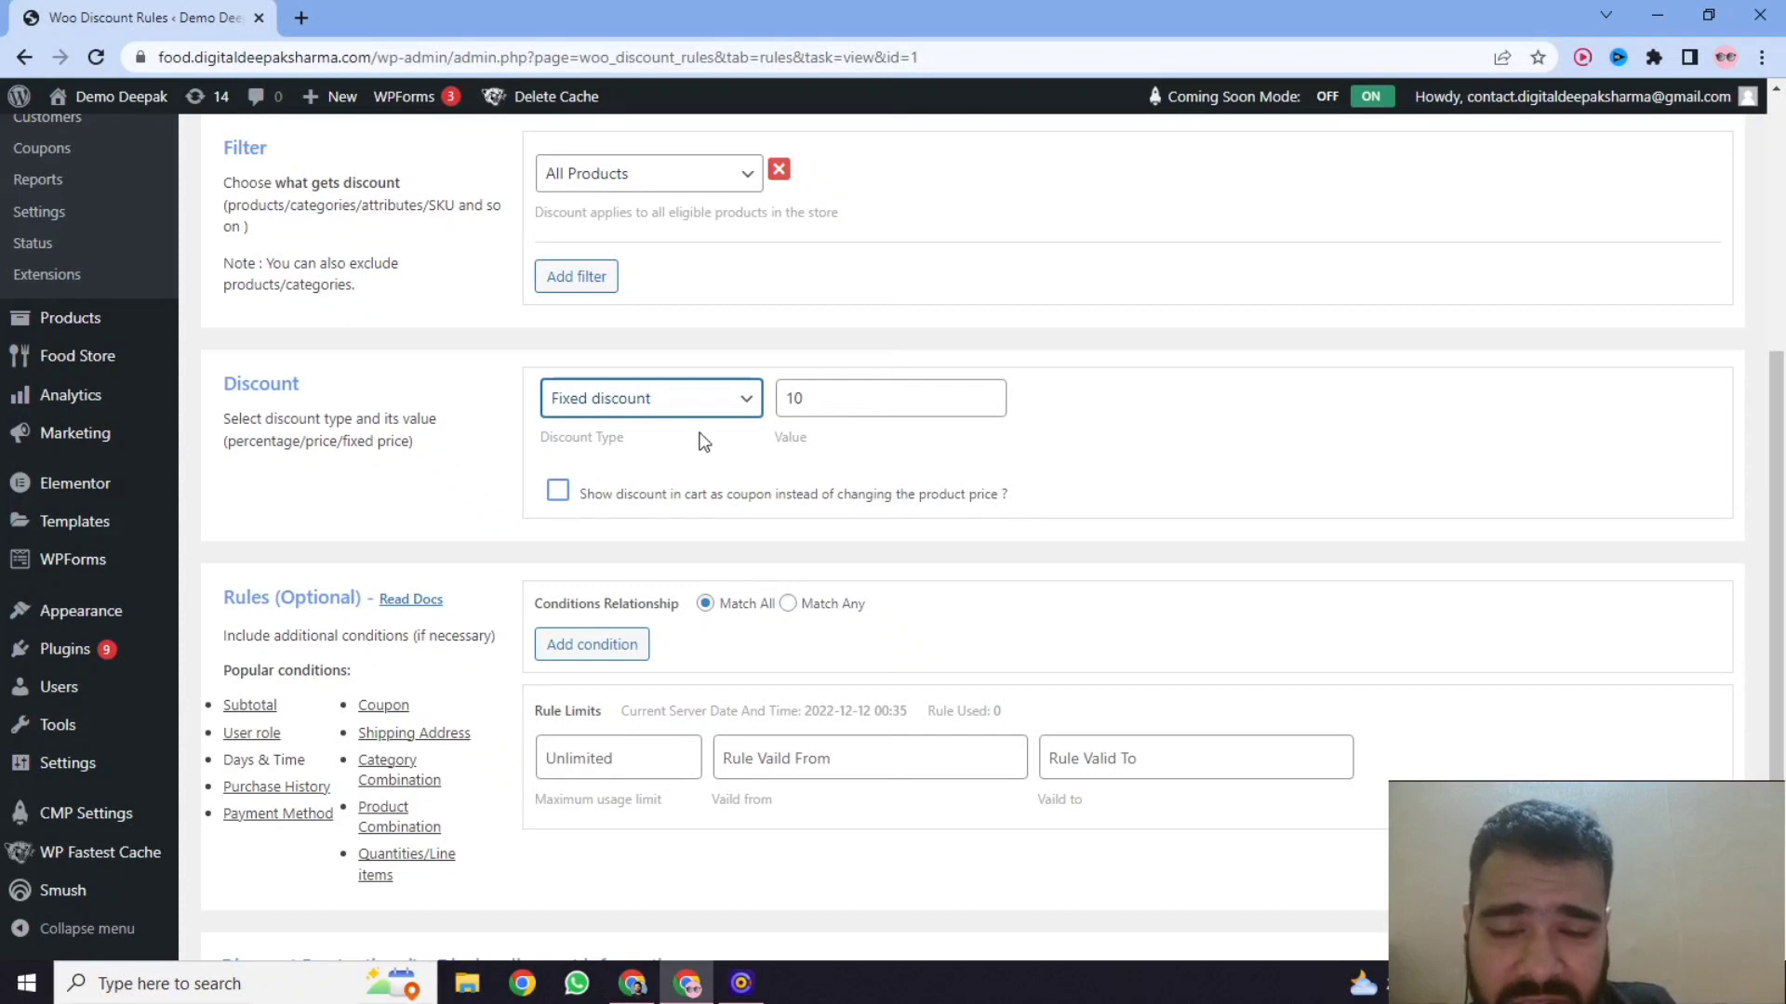
pyautogui.click(695, 398)
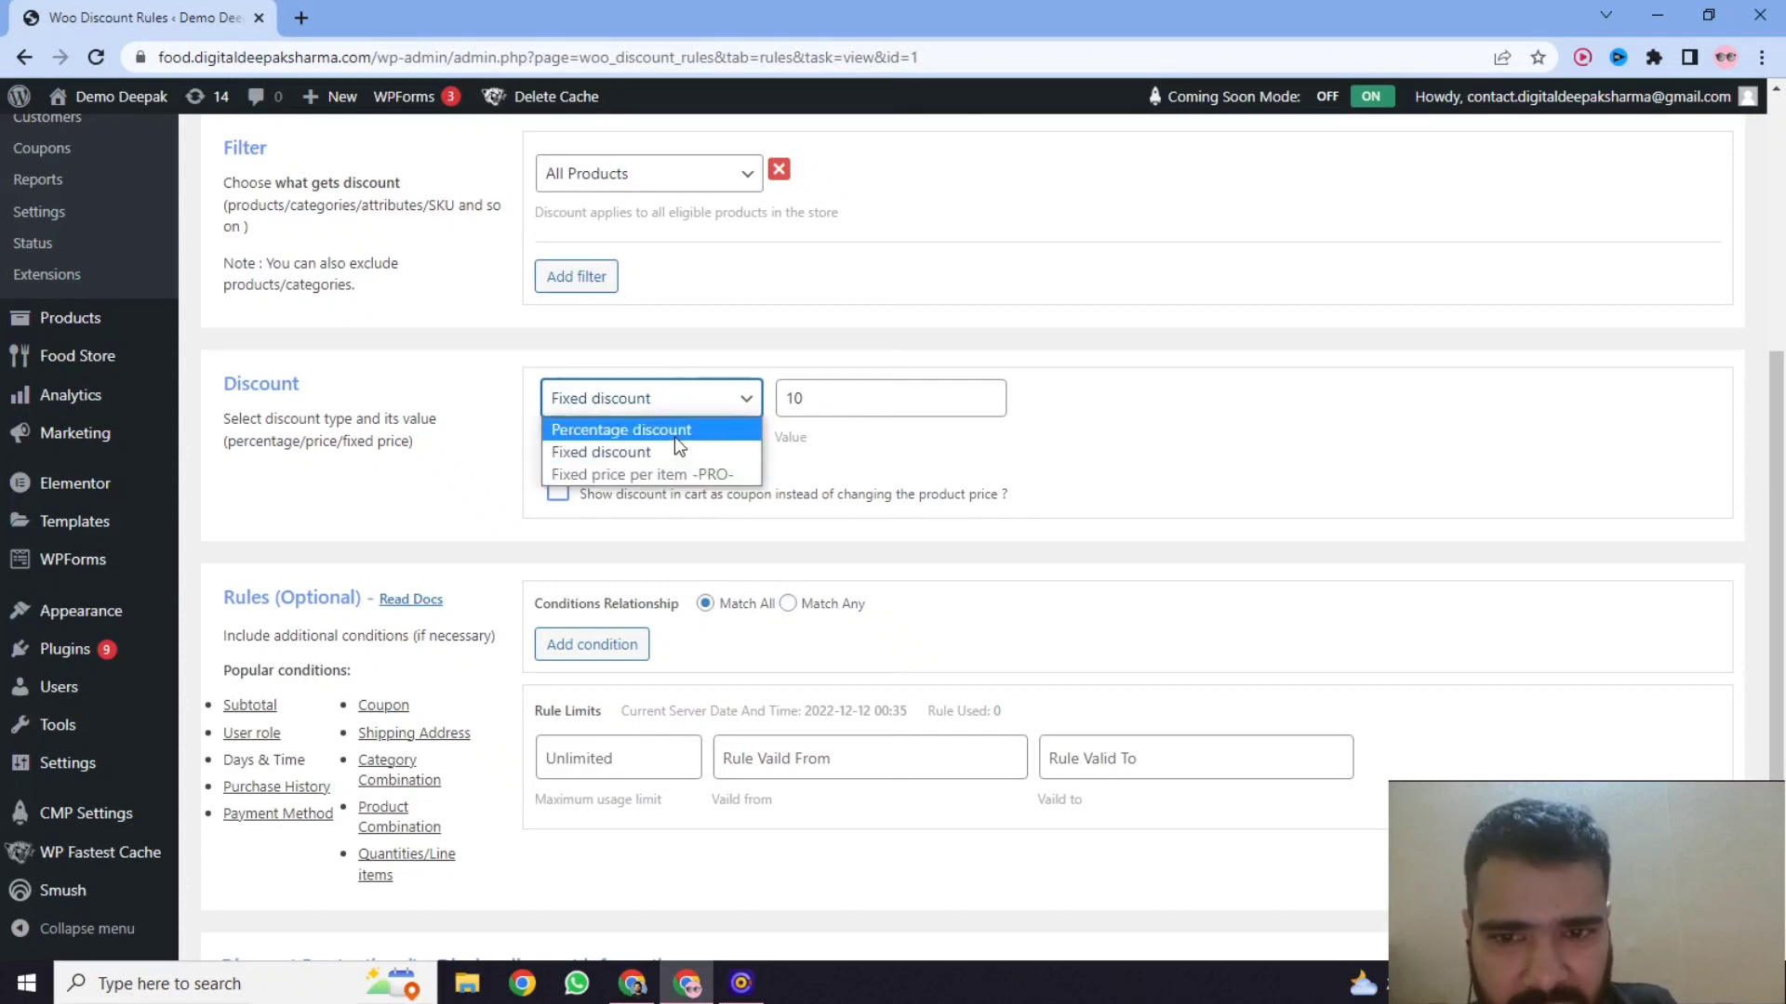
pyautogui.click(685, 433)
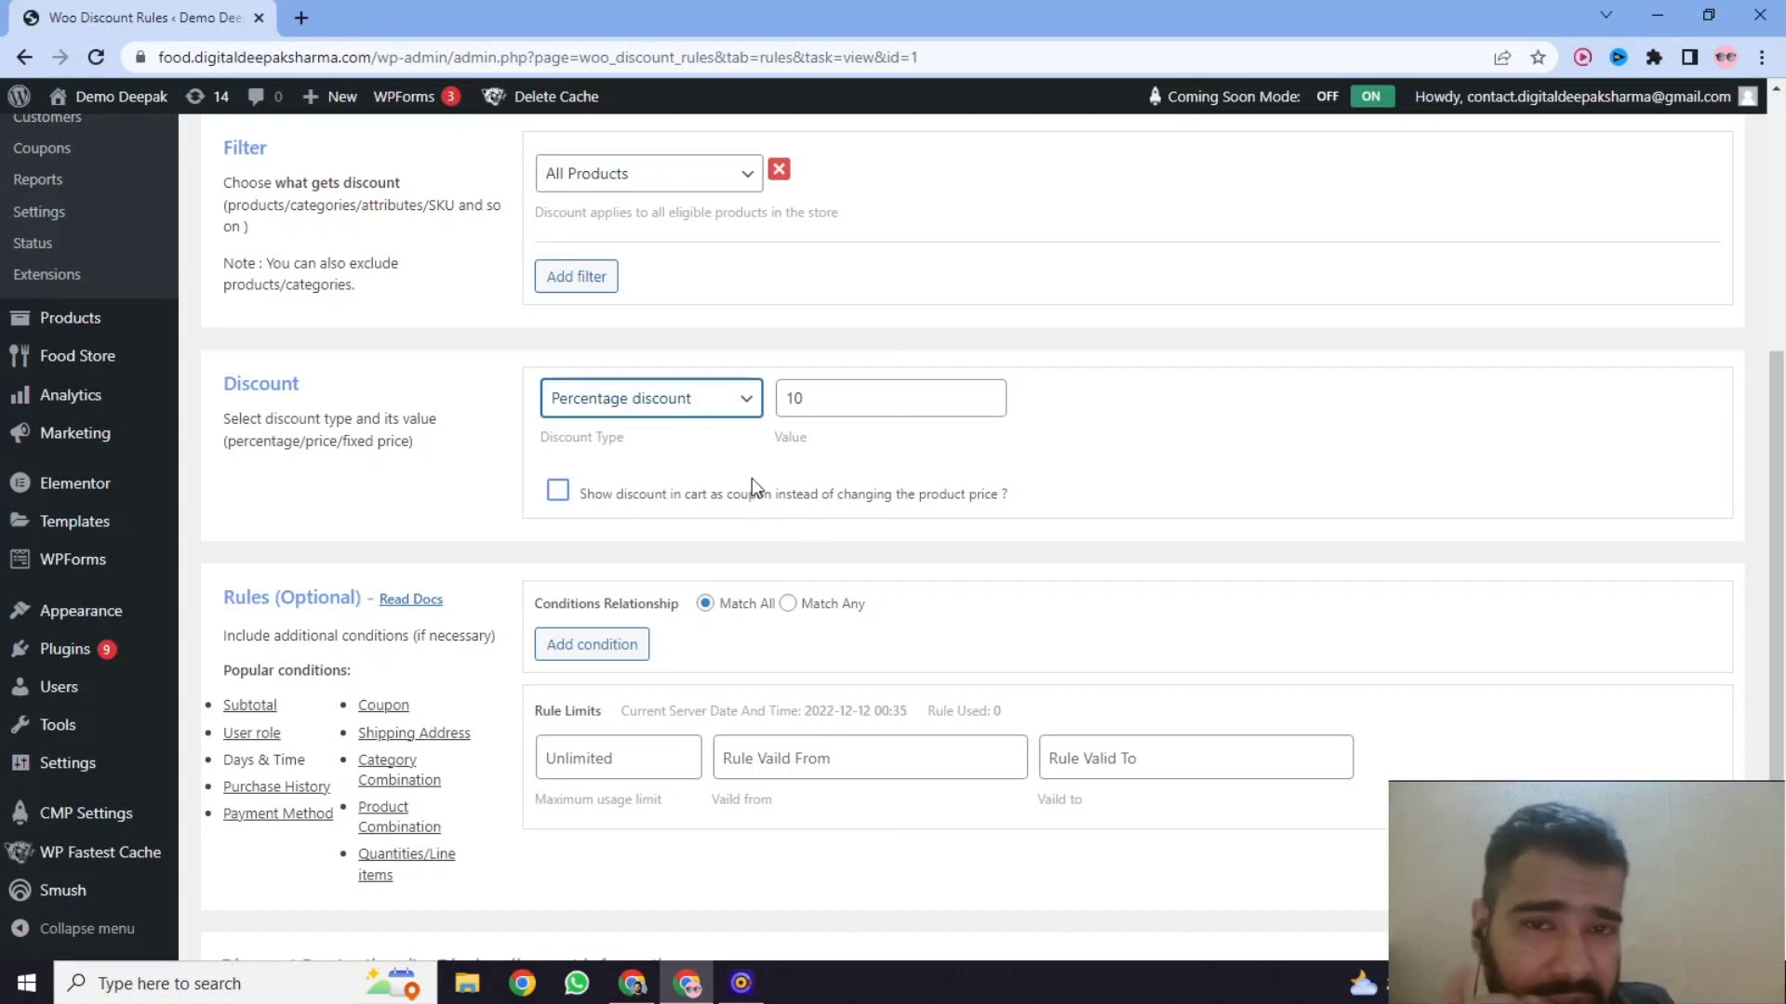
pyautogui.scroll(-1, 929, 467)
pyautogui.scroll(-1, 931, 470)
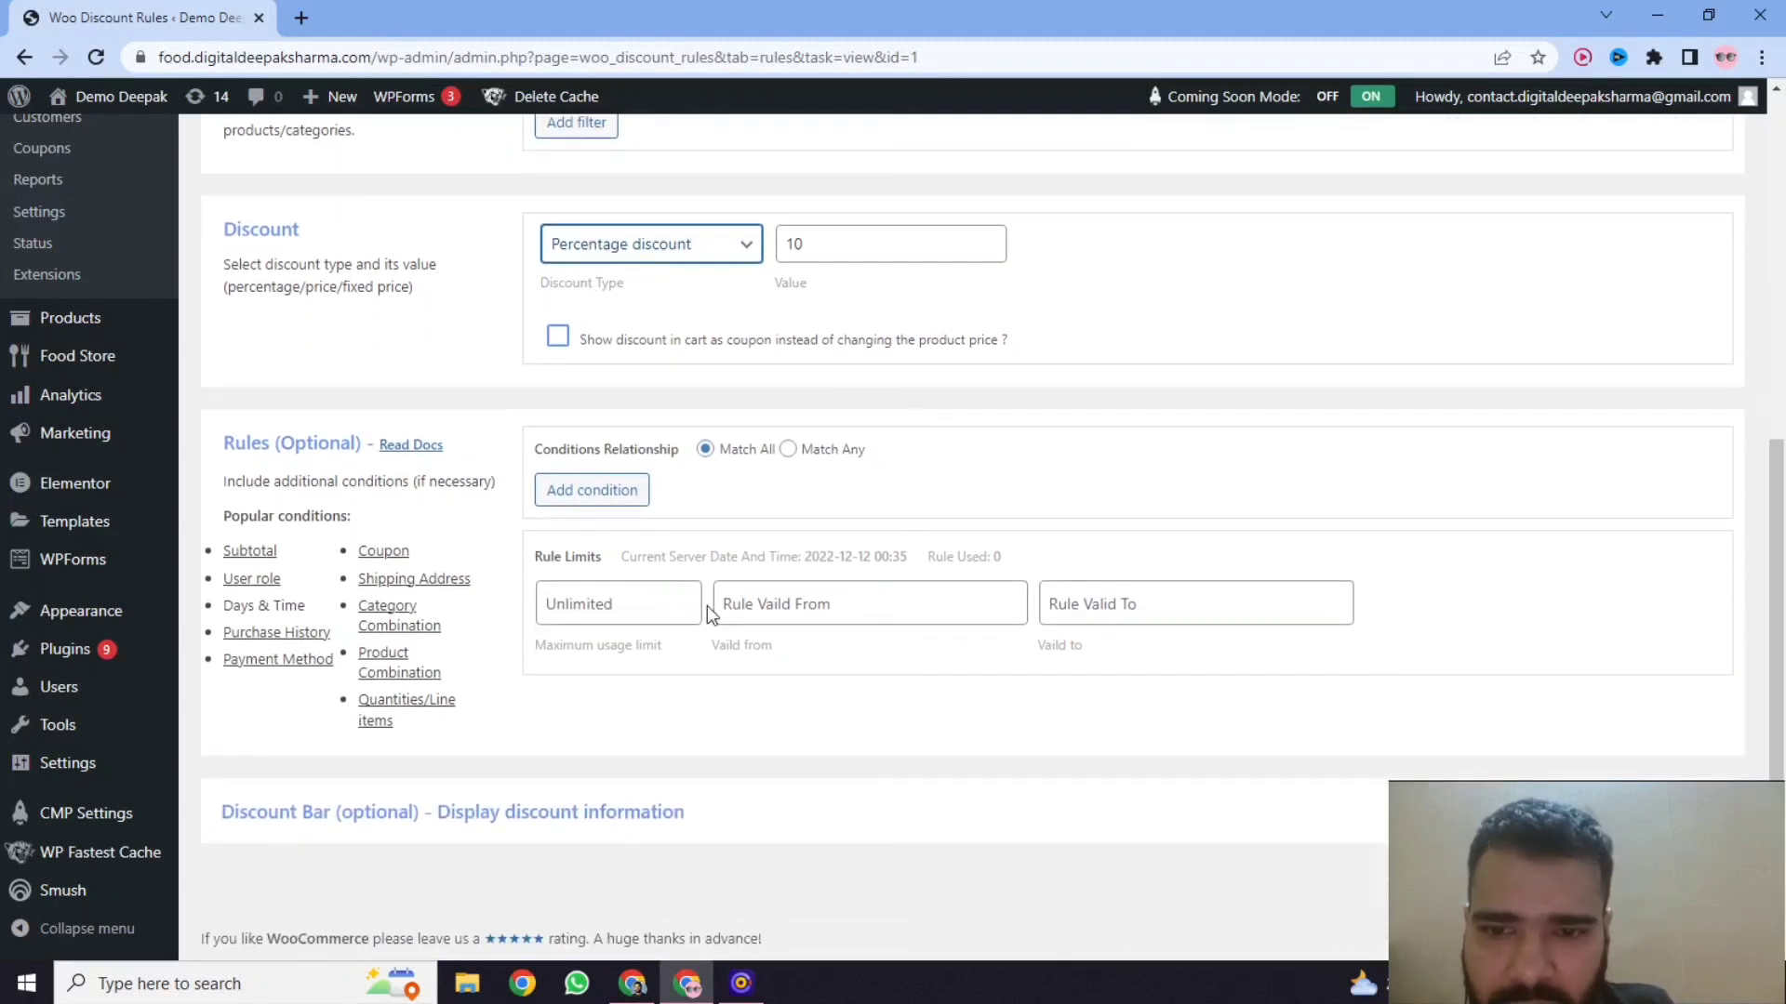
pyautogui.click(822, 609)
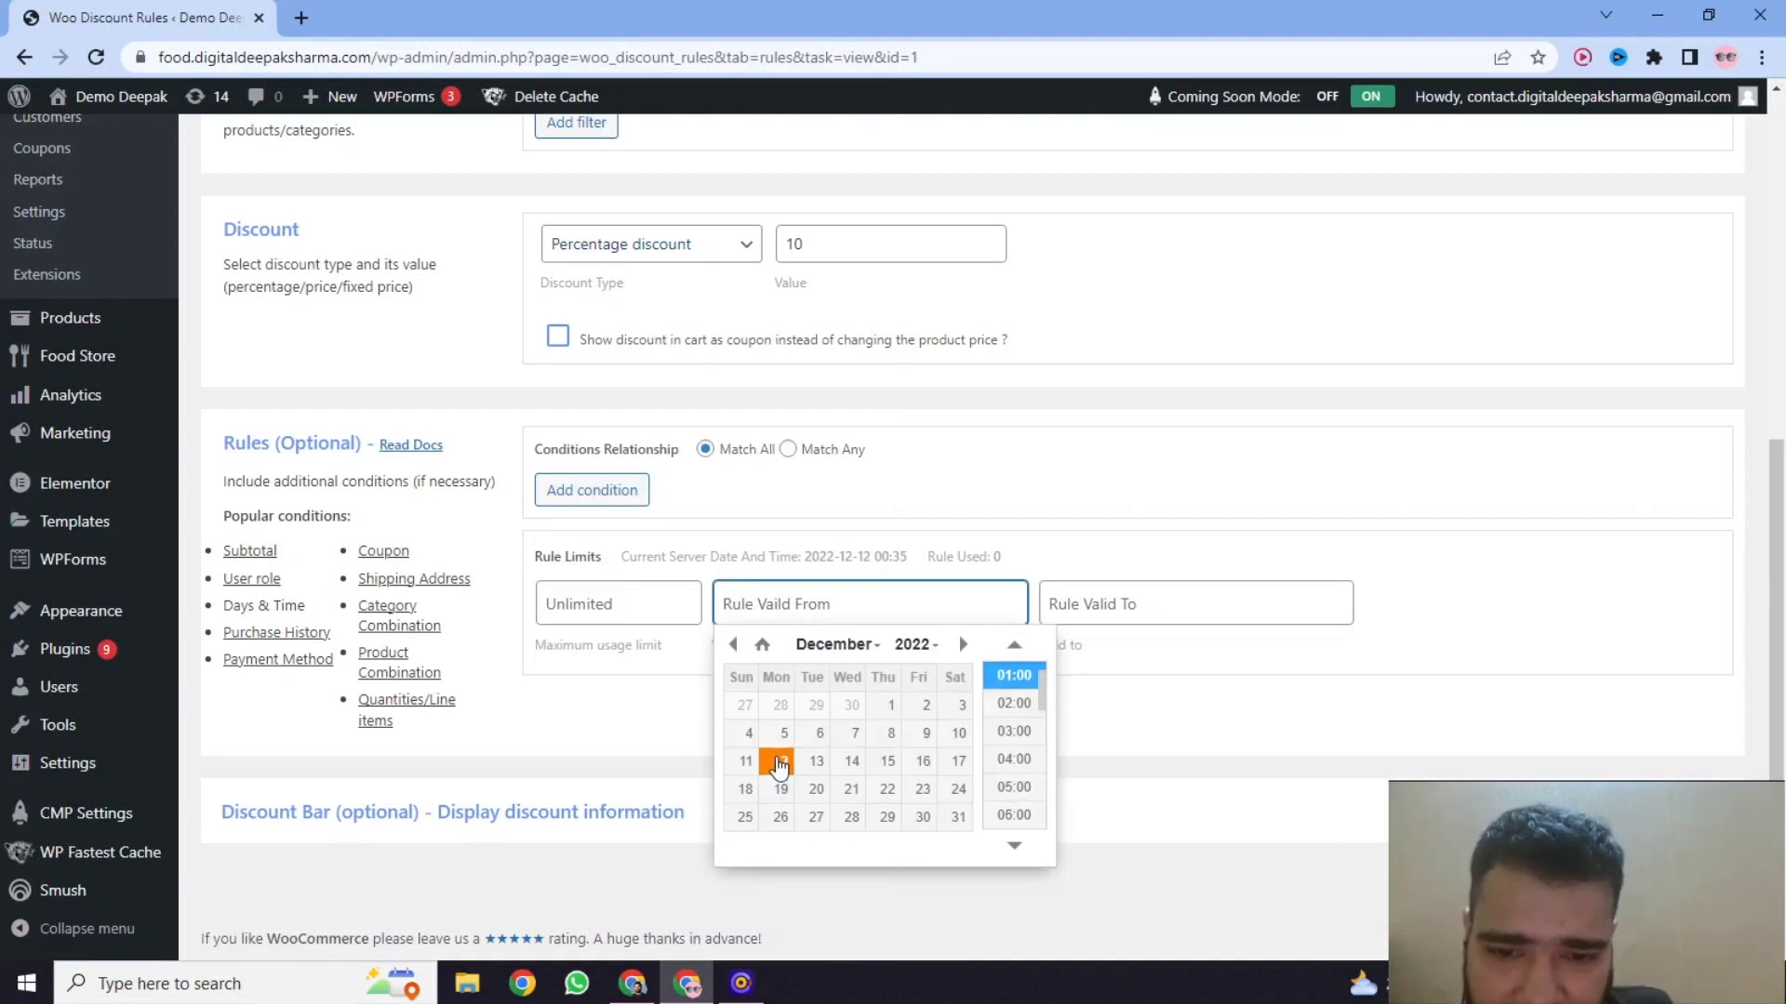
pyautogui.click(779, 762)
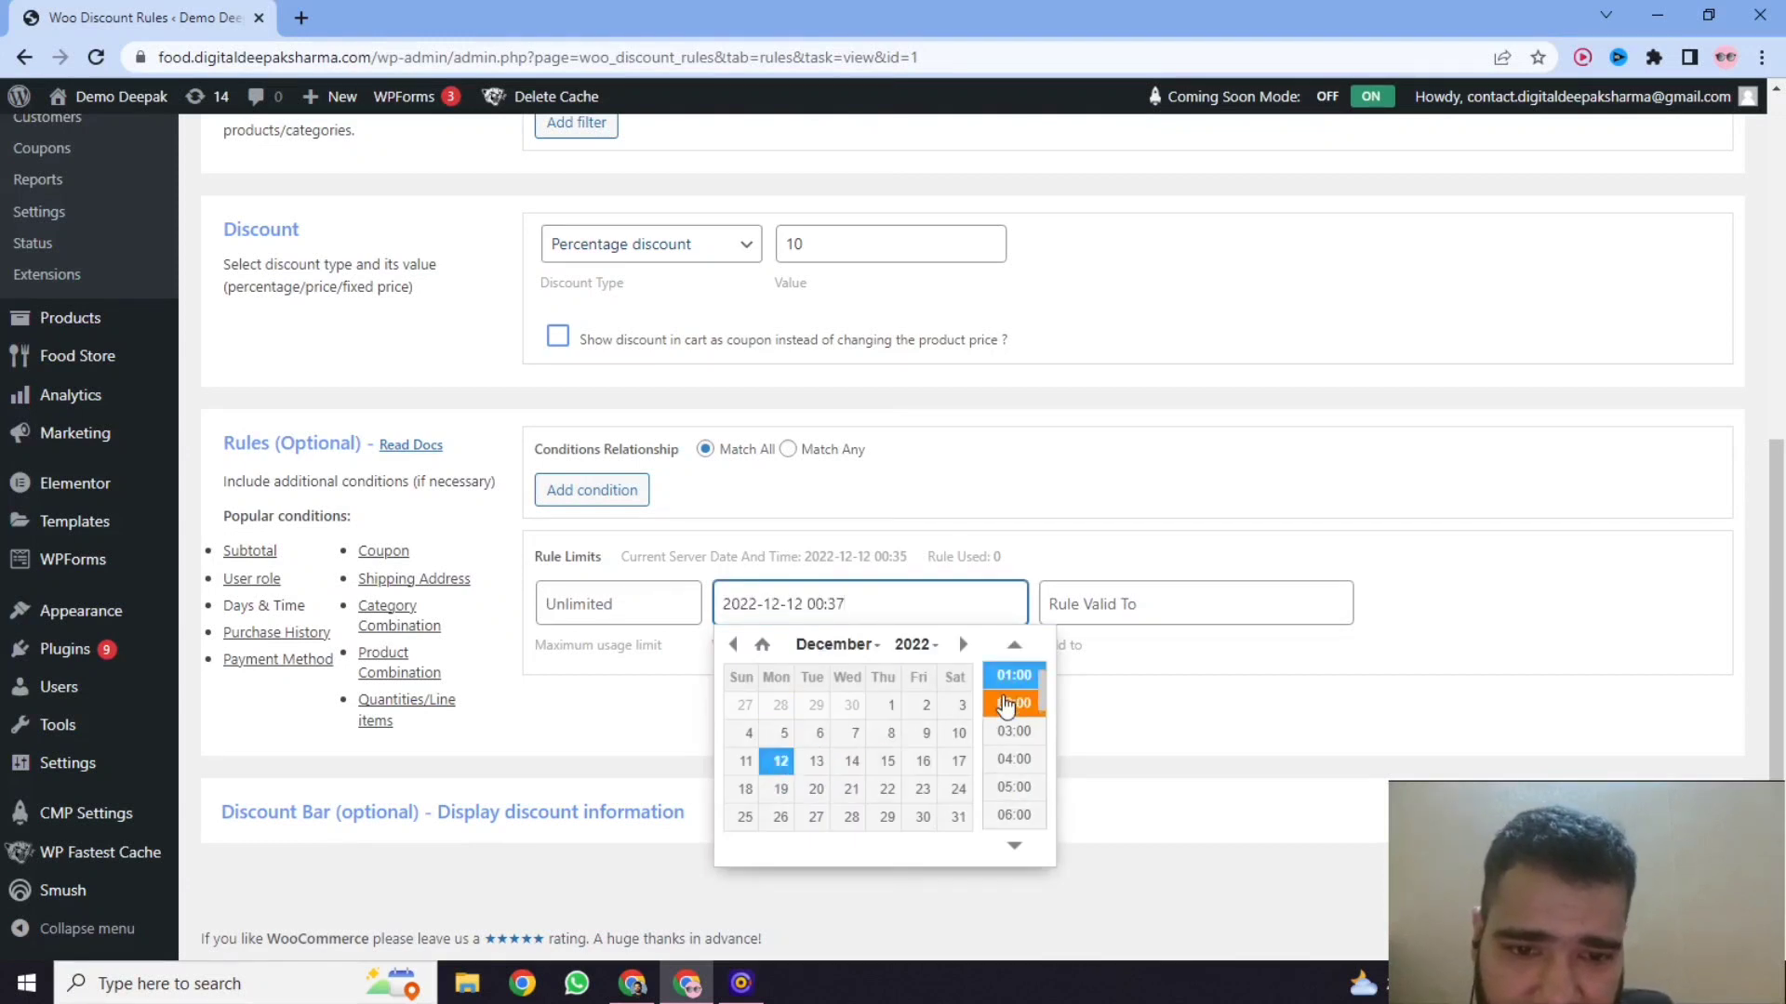
pyautogui.click(1014, 675)
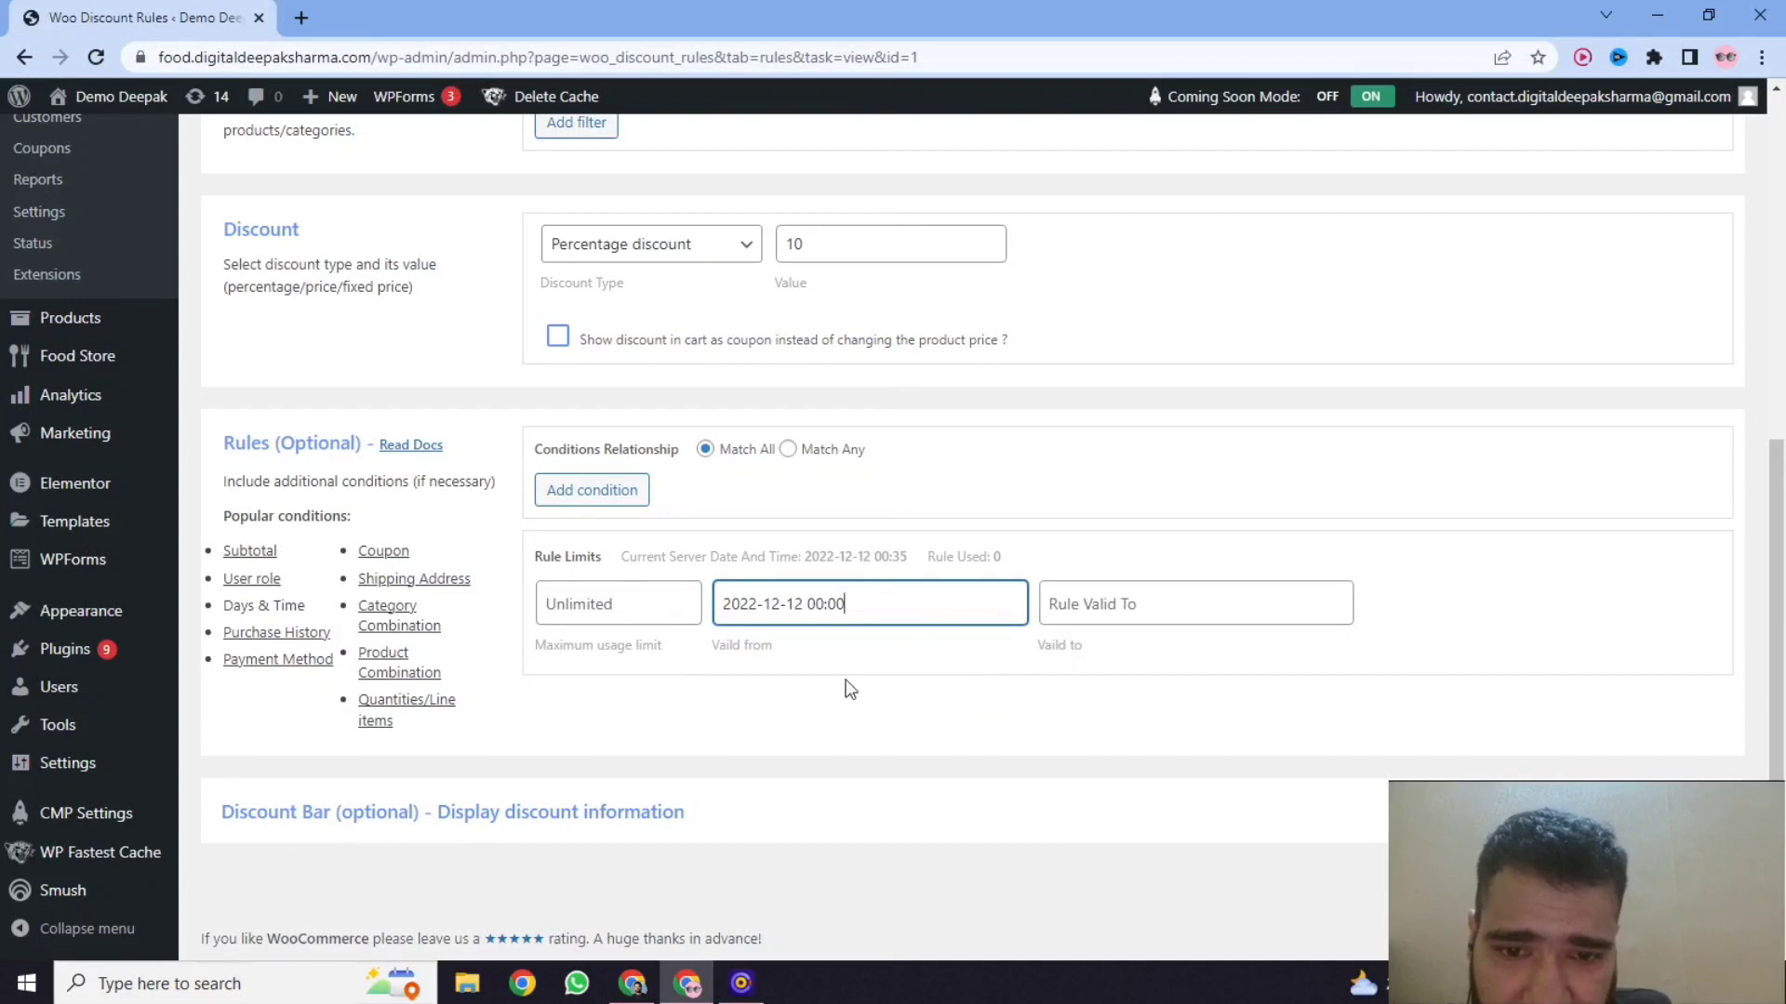
pyautogui.click(1062, 600)
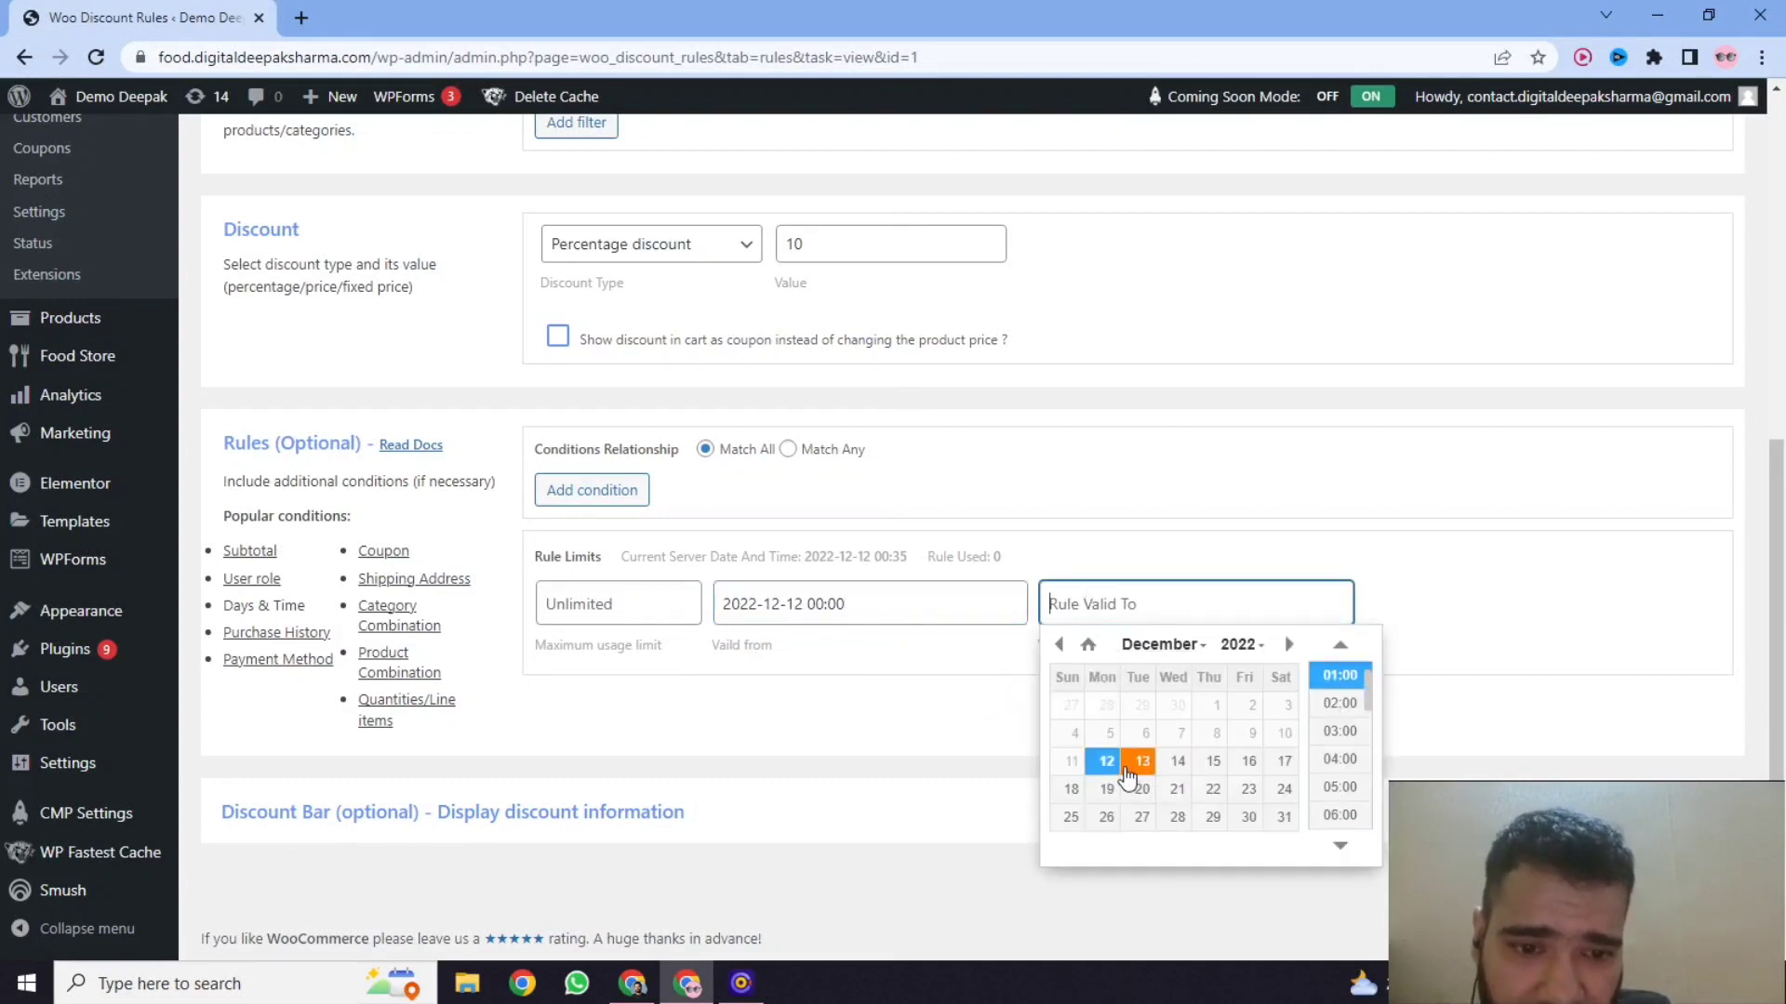
pyautogui.click(1138, 772)
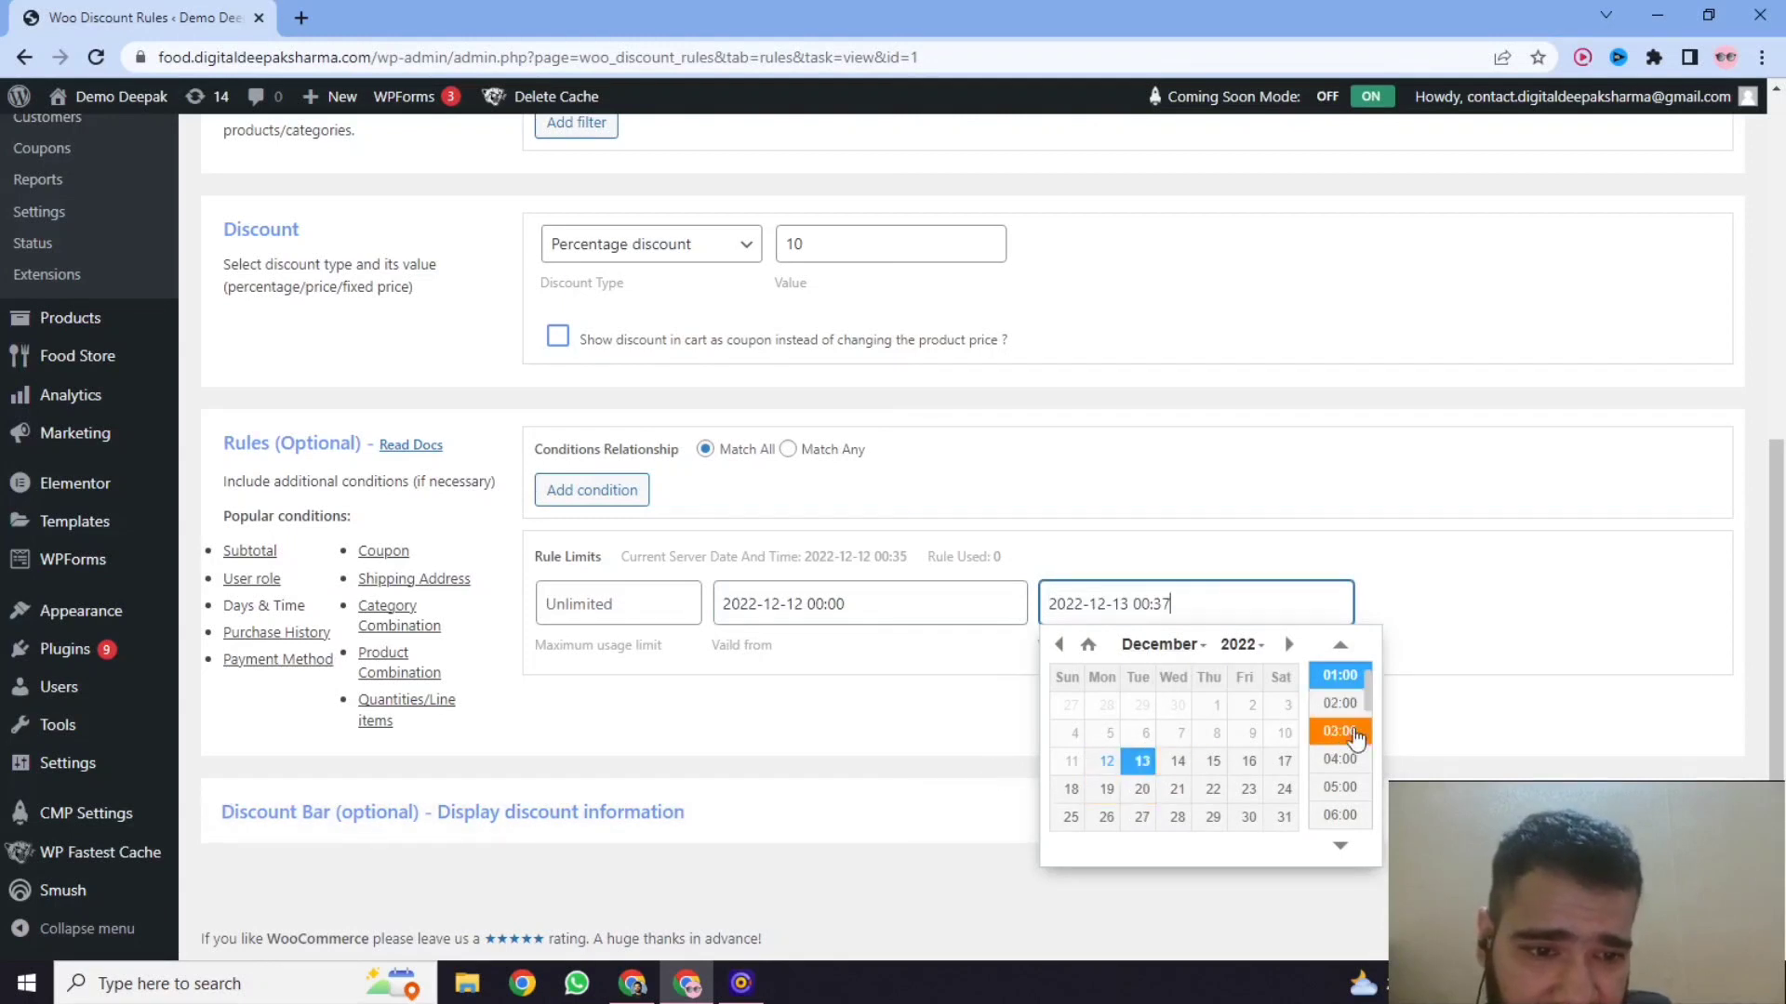
pyautogui.scroll(-1, 1339, 730)
pyautogui.scroll(3, 1337, 706)
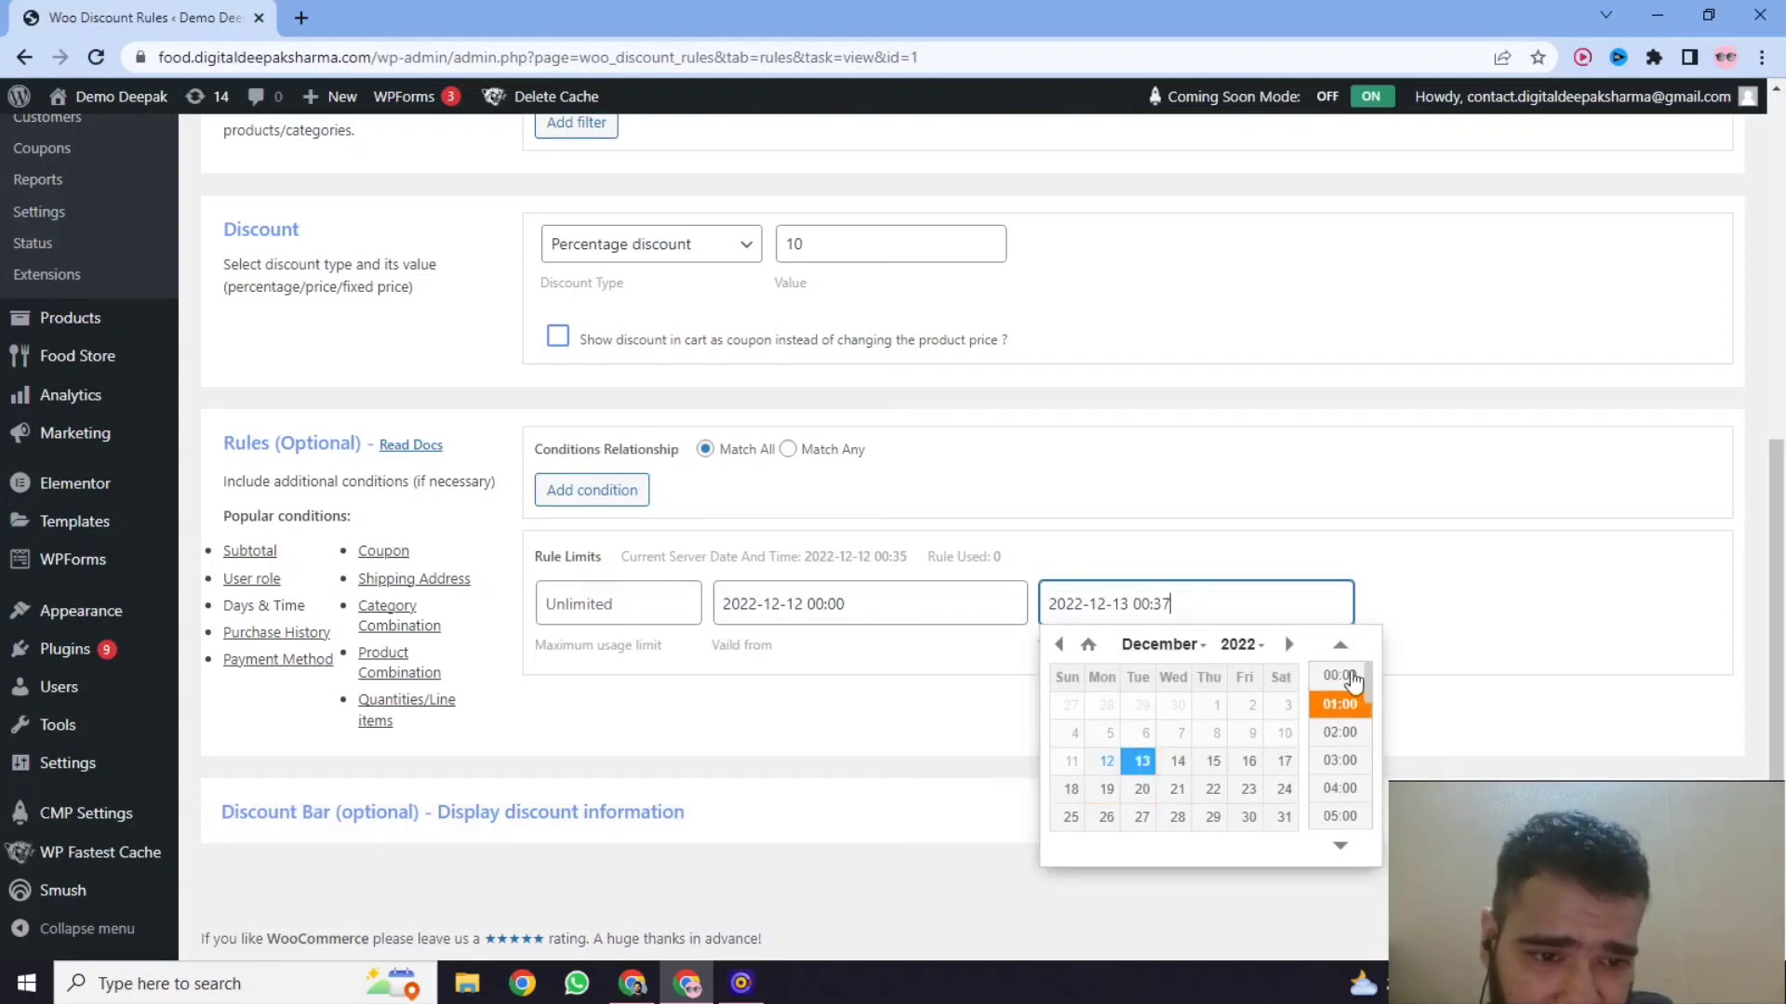
pyautogui.click(1339, 685)
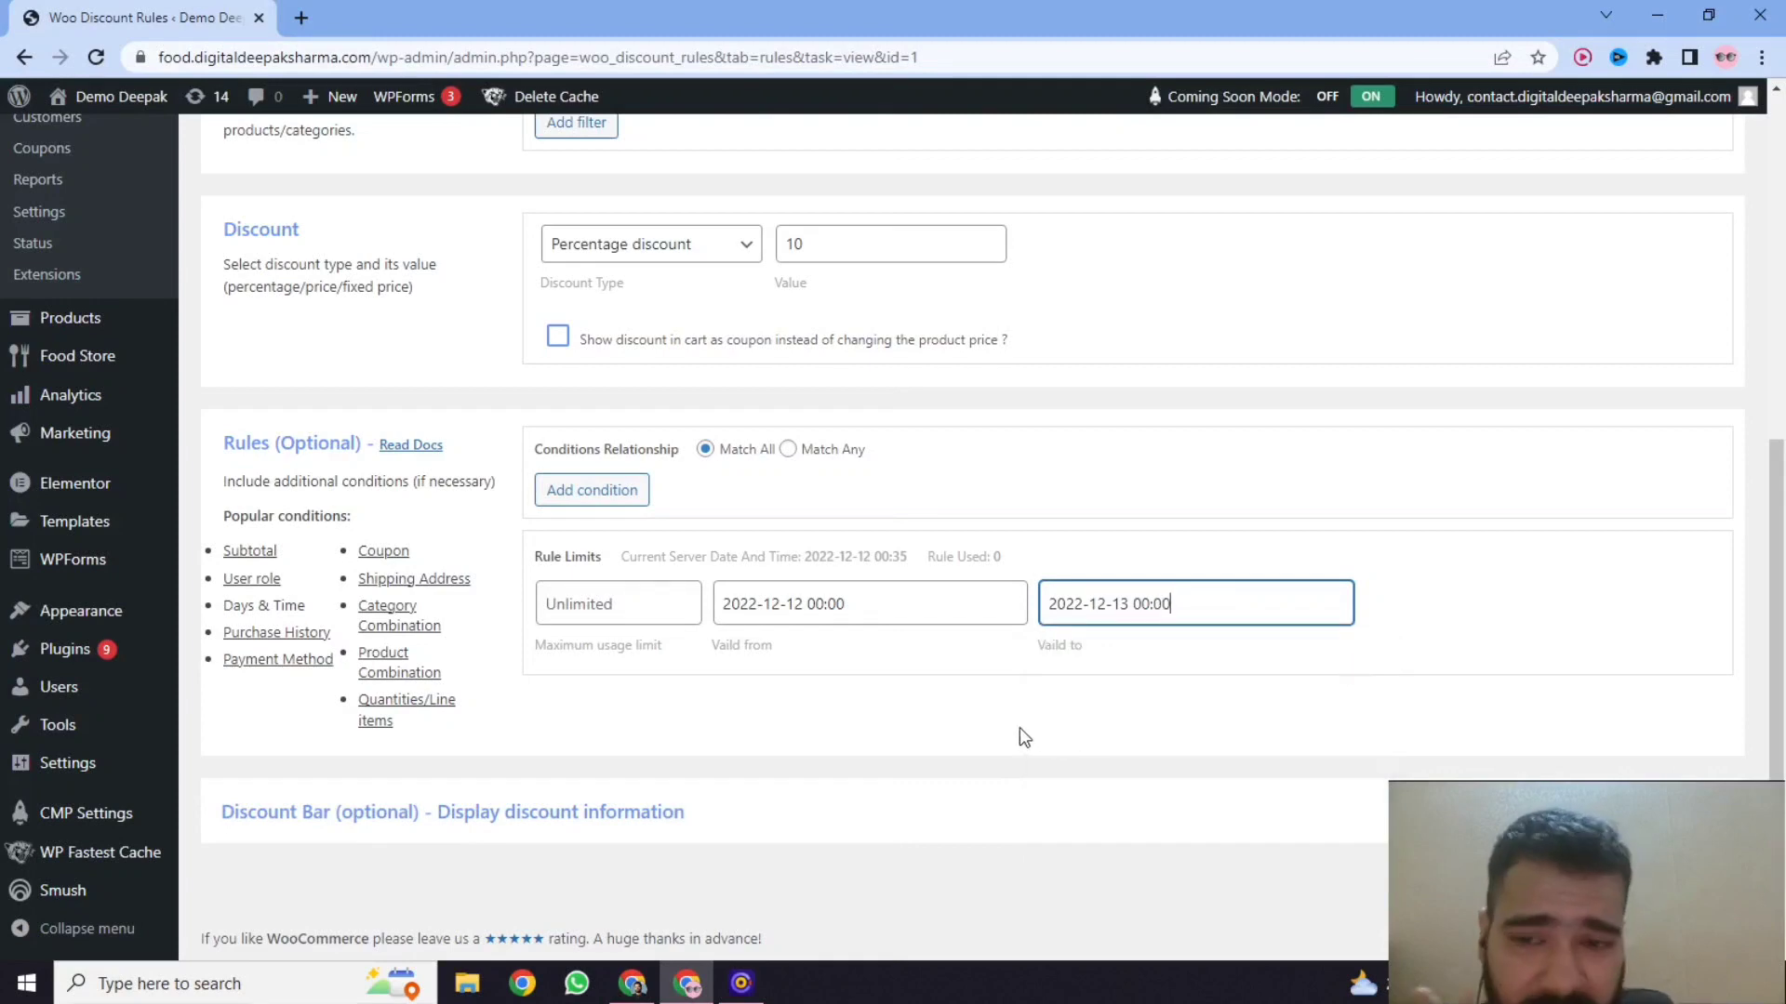
# Enable the "Store wide discount - sample" rule and save it.
pyautogui.scroll(3, 930, 729)
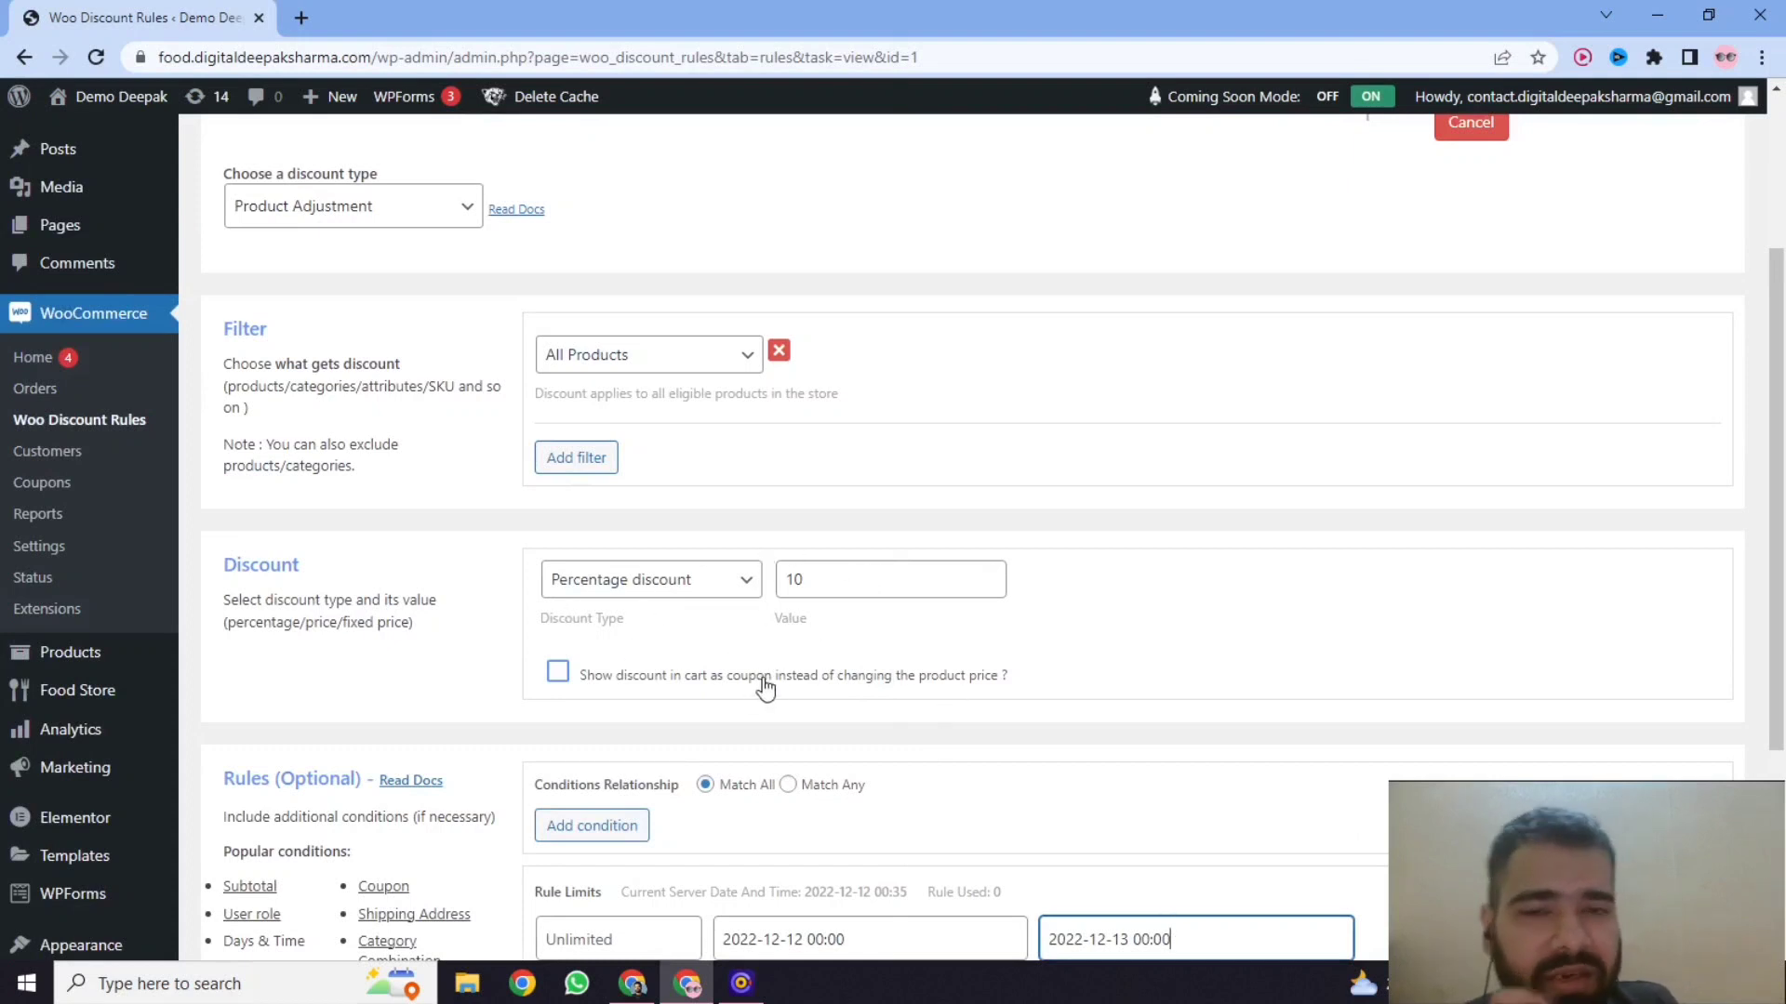
pyautogui.scroll(-2, 768, 656)
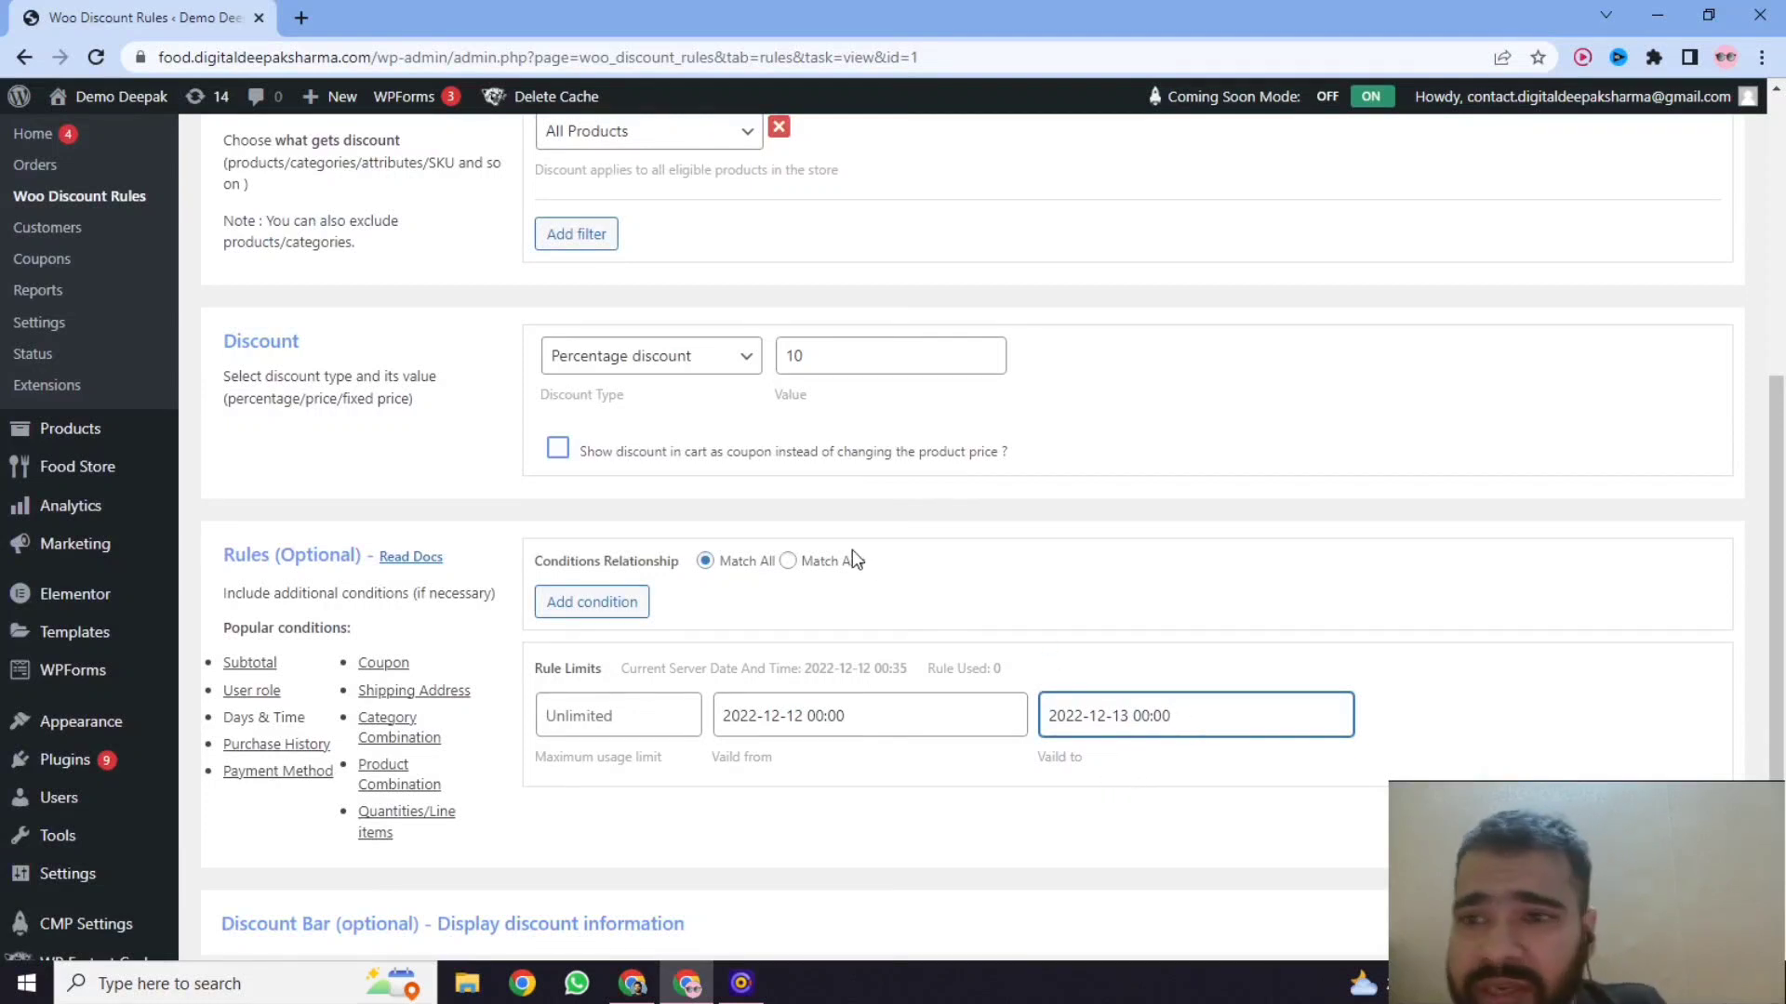
pyautogui.scroll(1, 325, 381)
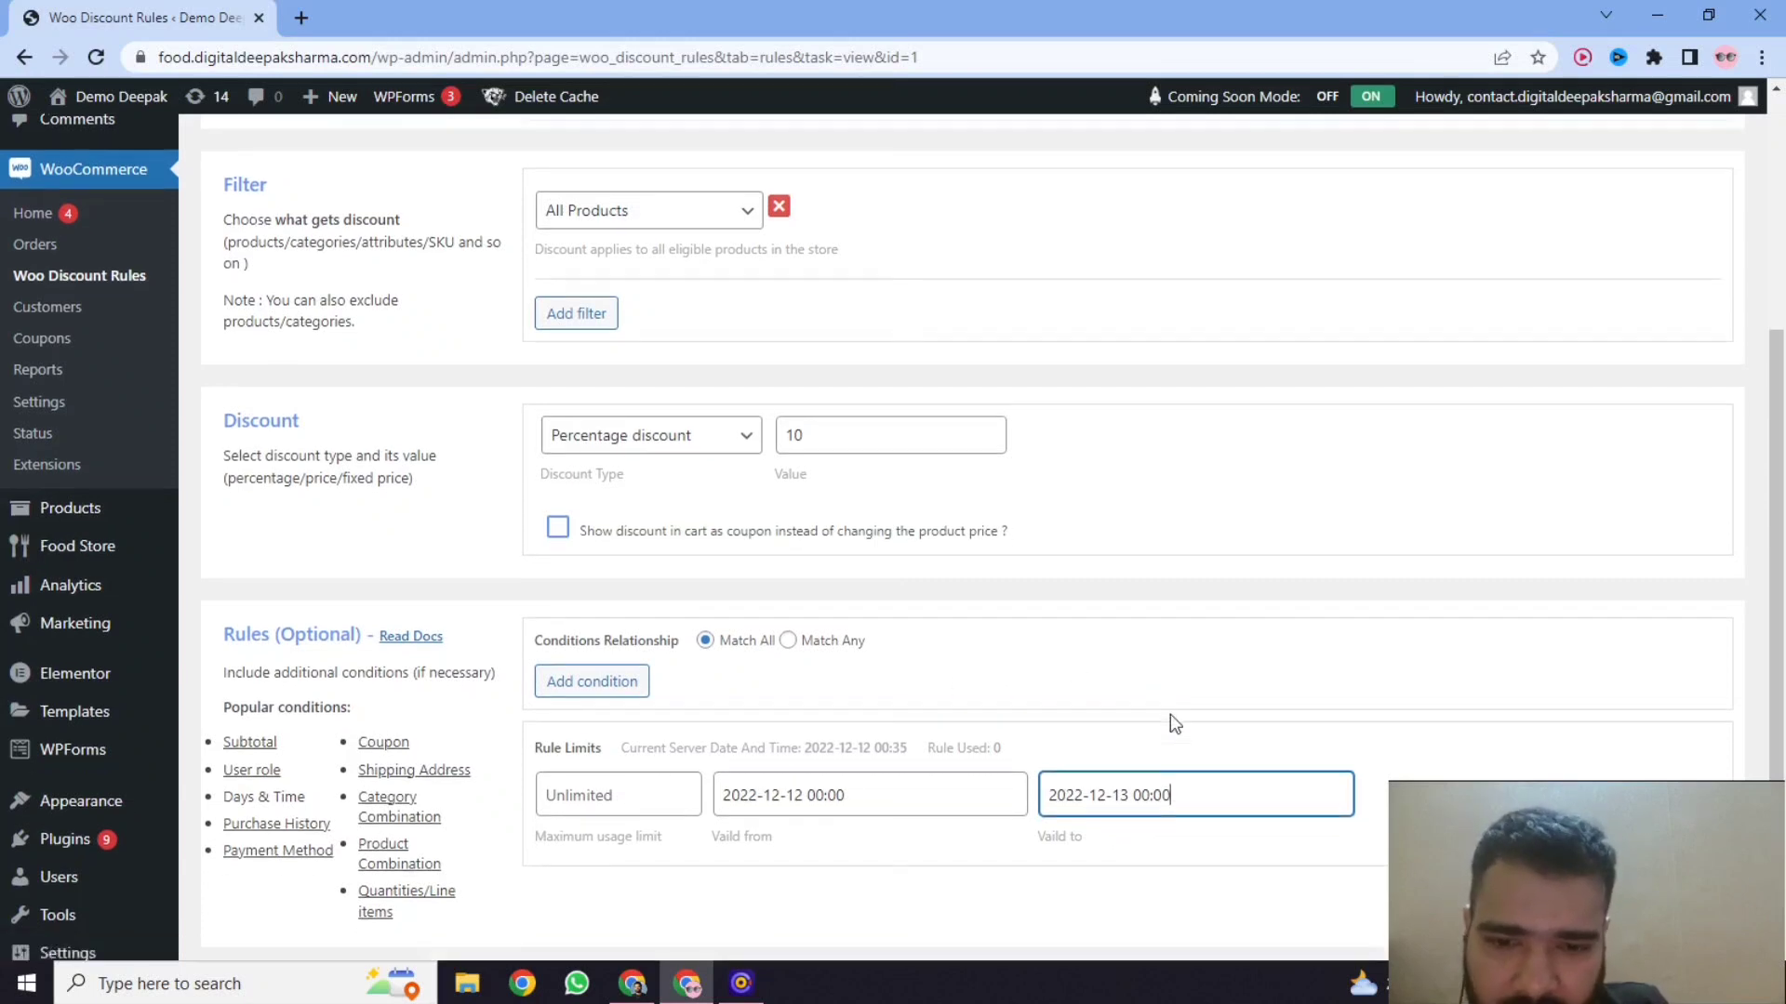
pyautogui.scroll(-3, 1168, 722)
pyautogui.scroll(7, 1136, 558)
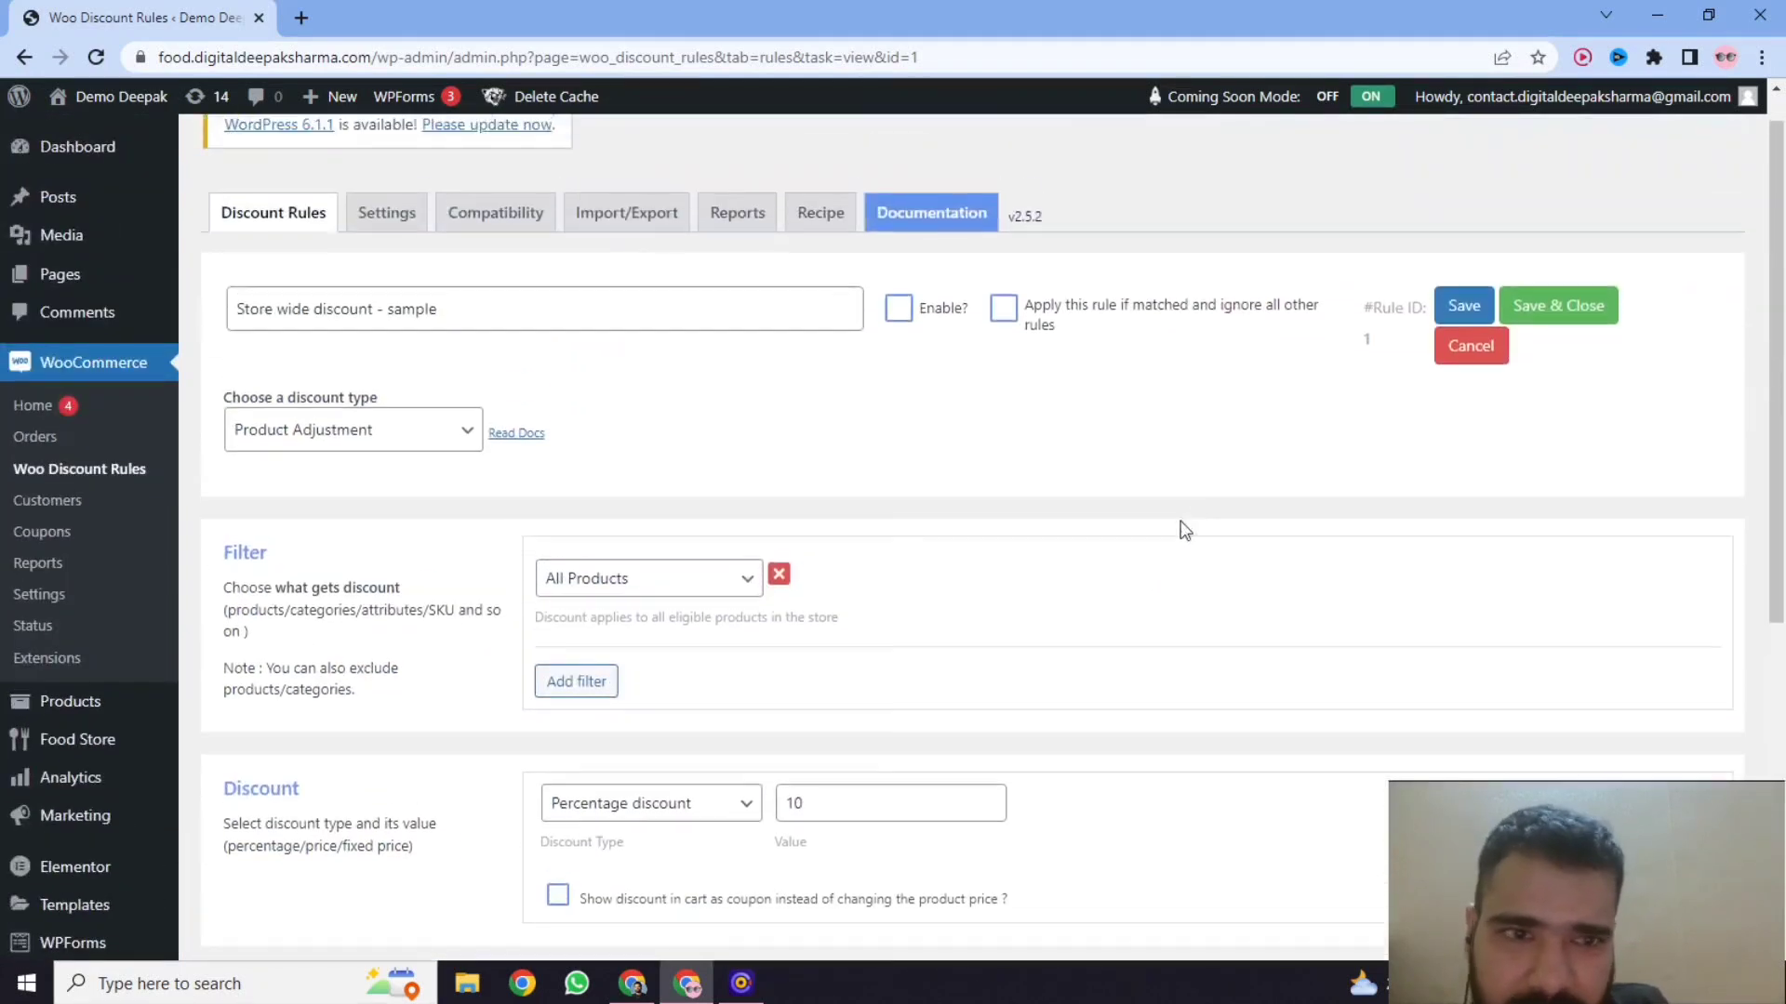
pyautogui.click(900, 321)
pyautogui.click(1465, 305)
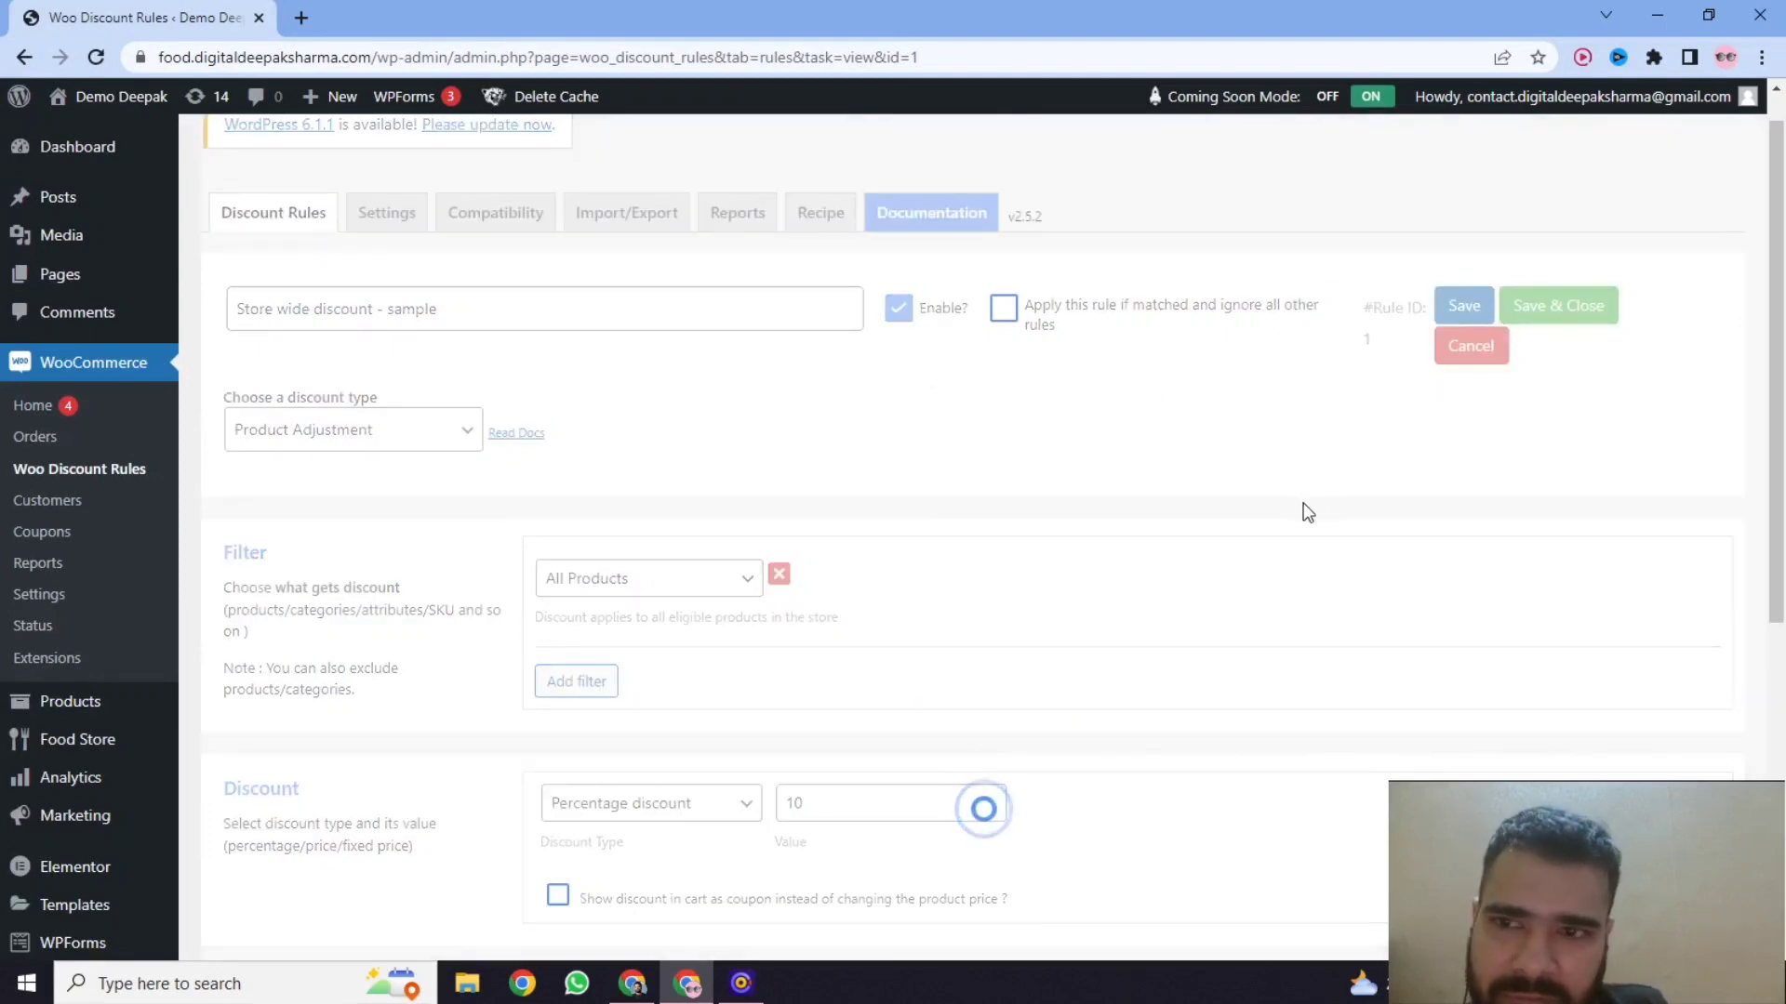
pyautogui.scroll(1, 813, 446)
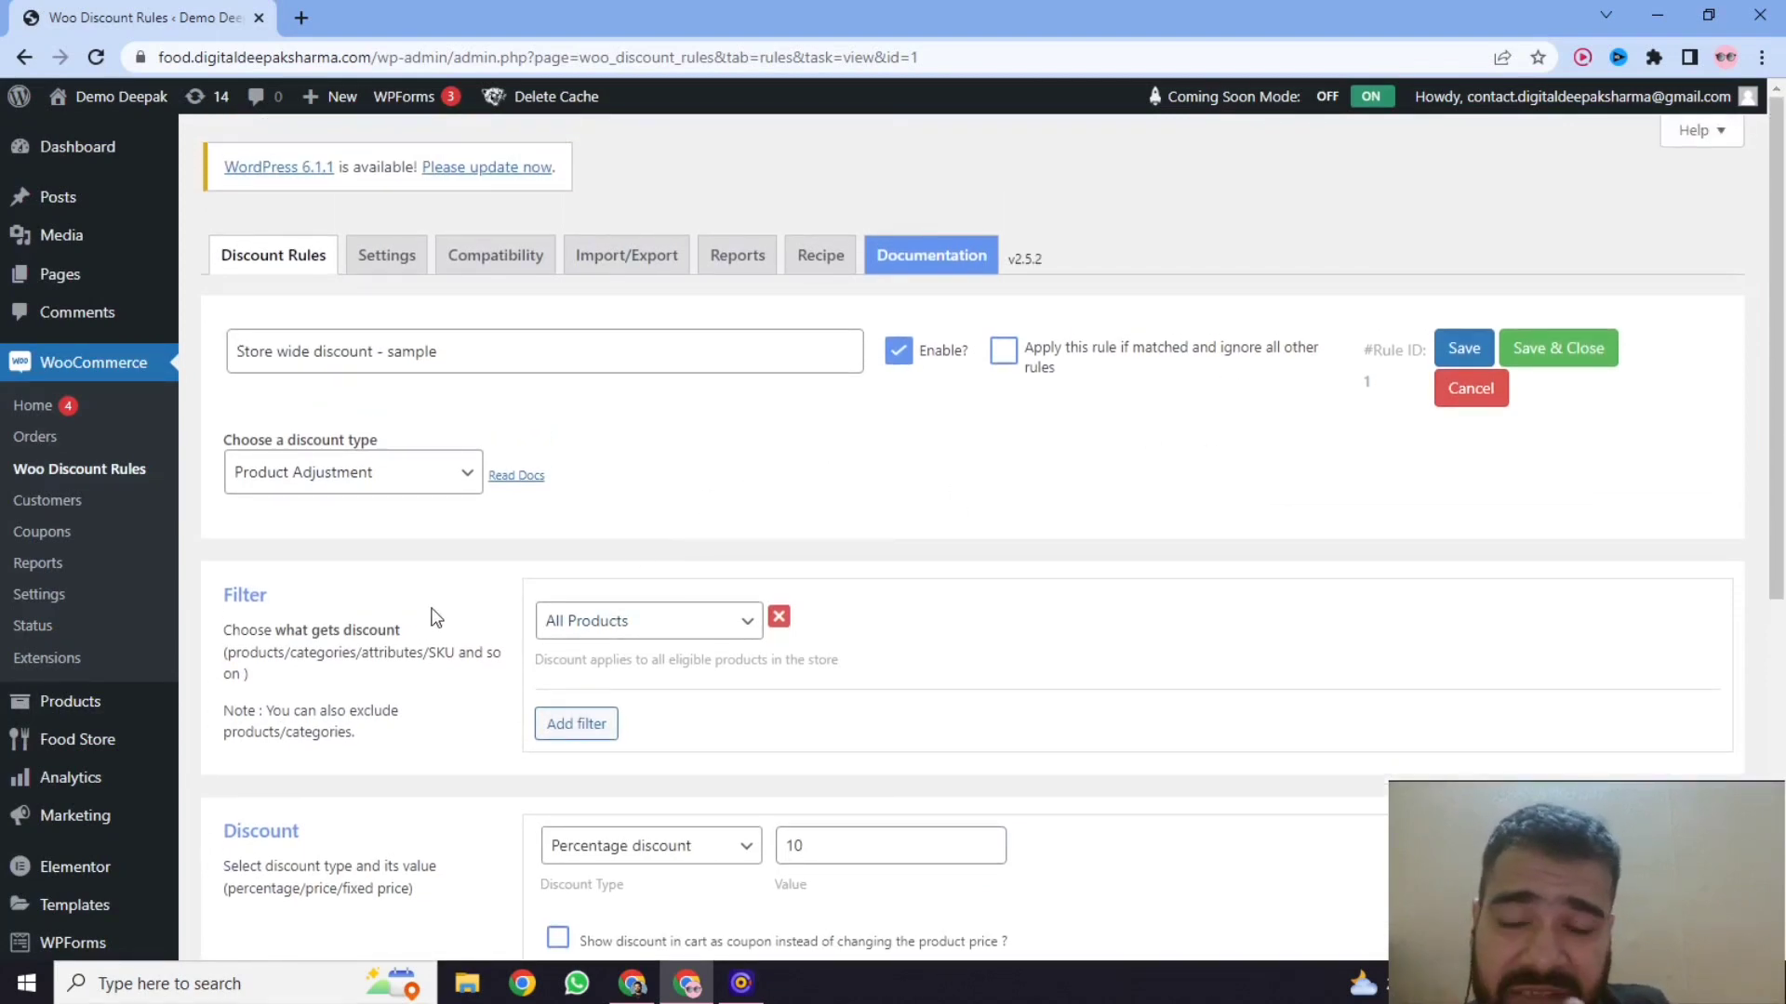
# Open the Coco cola product page from the shop's product list in a new tab and compare its price with the listed one.
pyautogui.moveTo(134, 704)
pyautogui.click(216, 705)
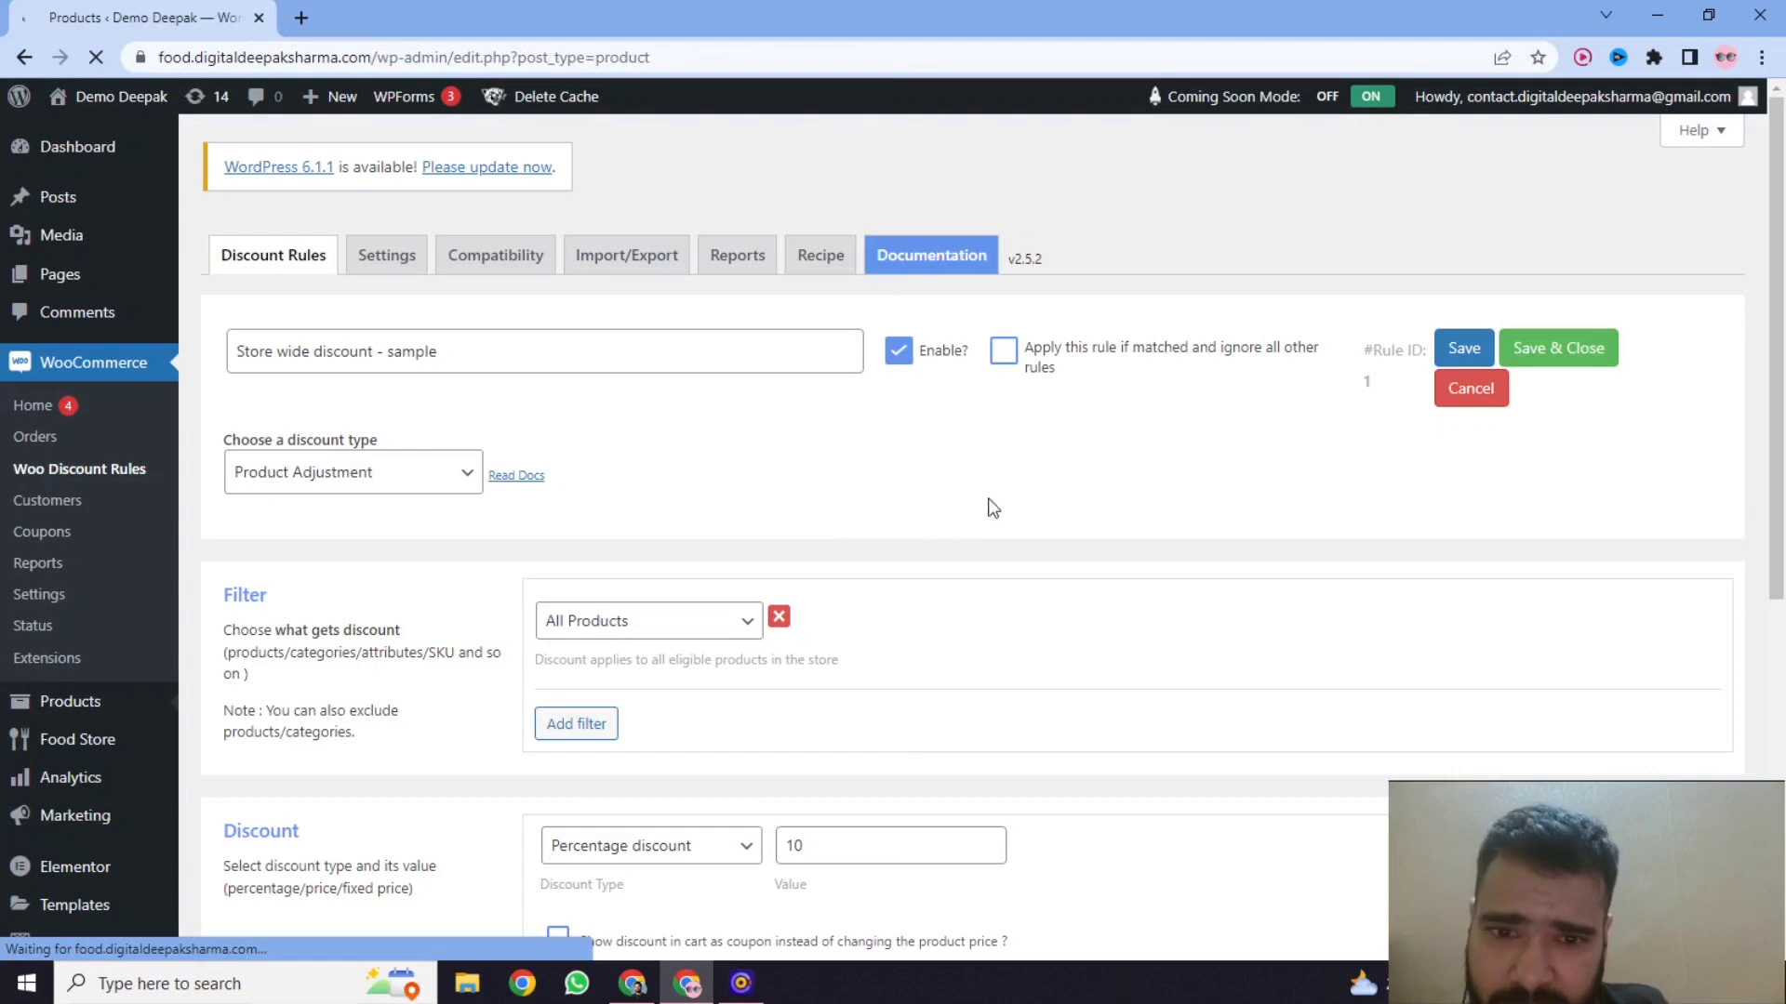
pyautogui.scroll(-2, 949, 451)
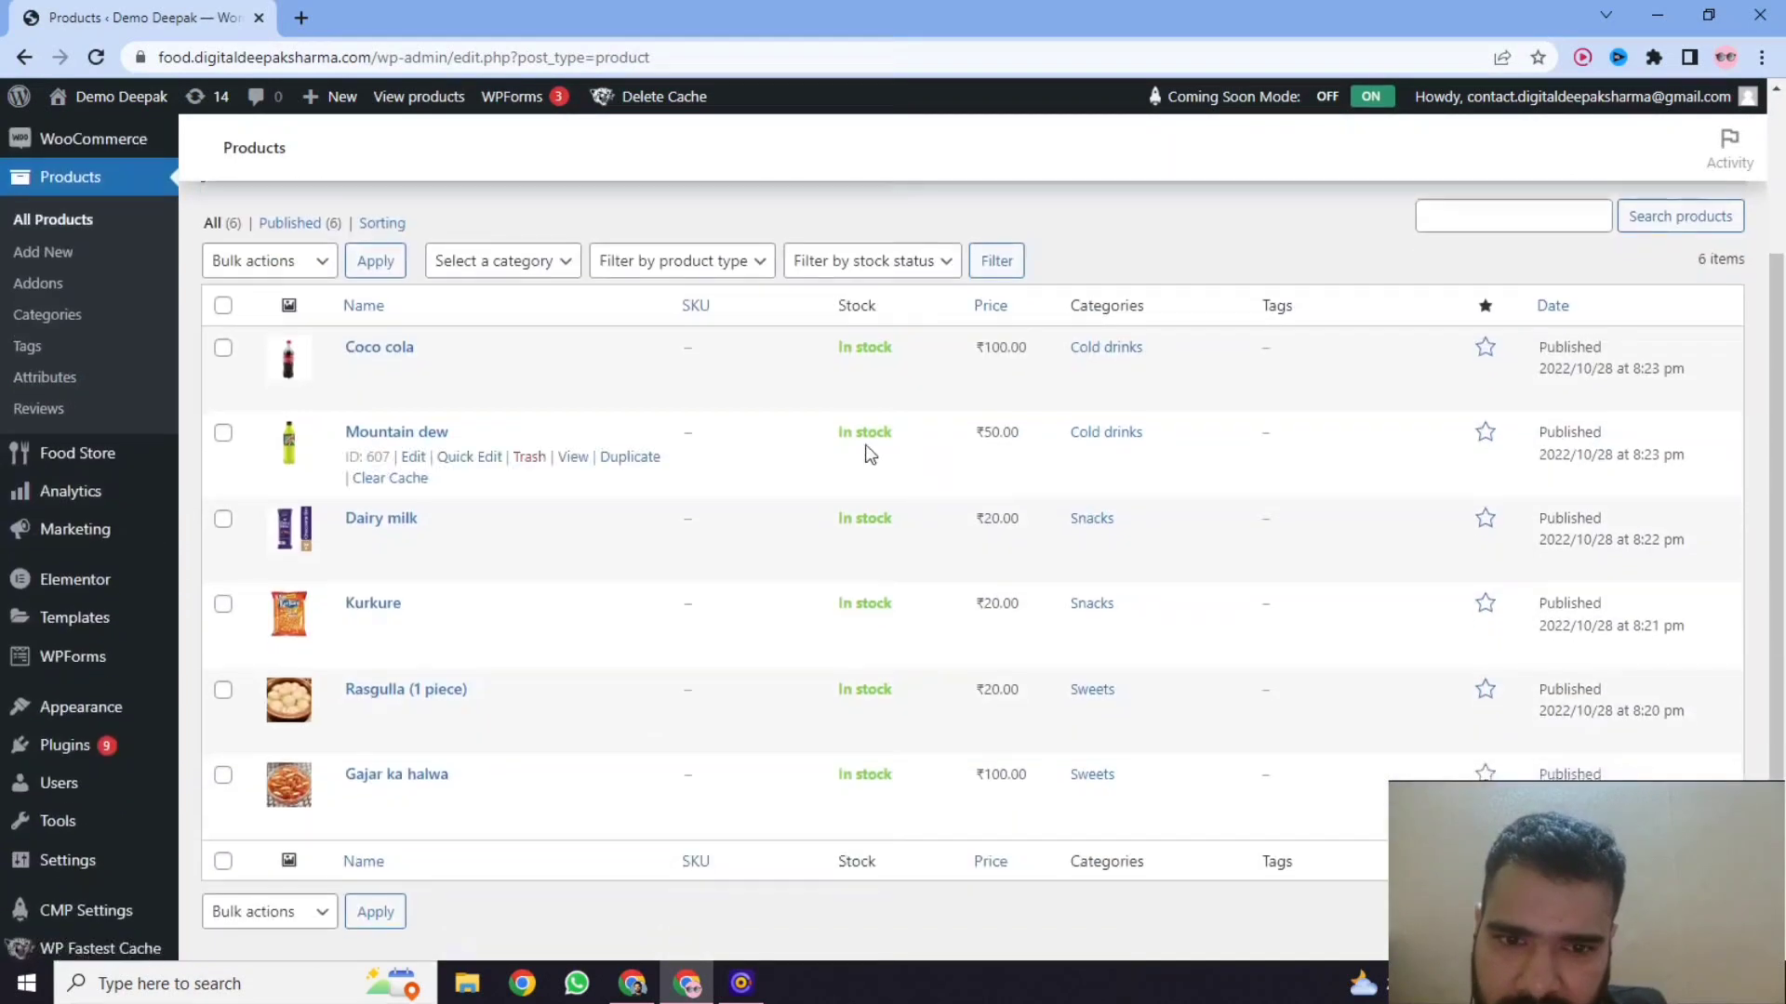
pyautogui.rightClick(573, 370)
pyautogui.click(698, 378)
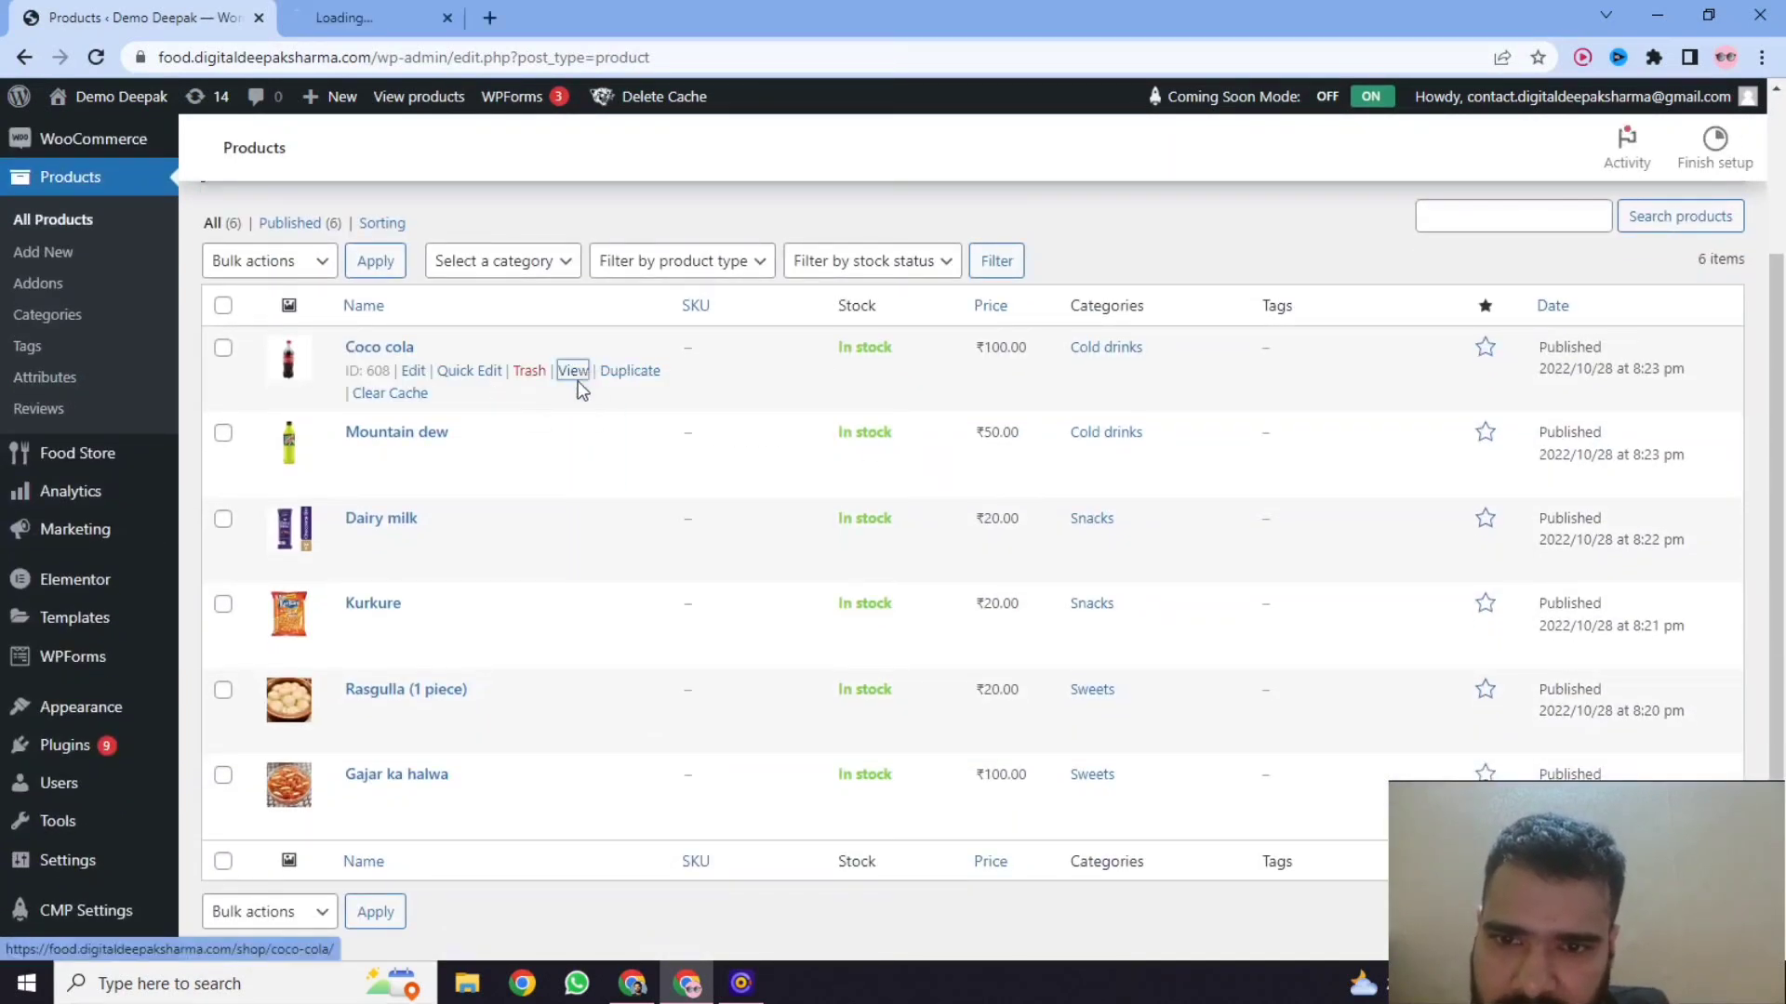
pyautogui.click(428, 13)
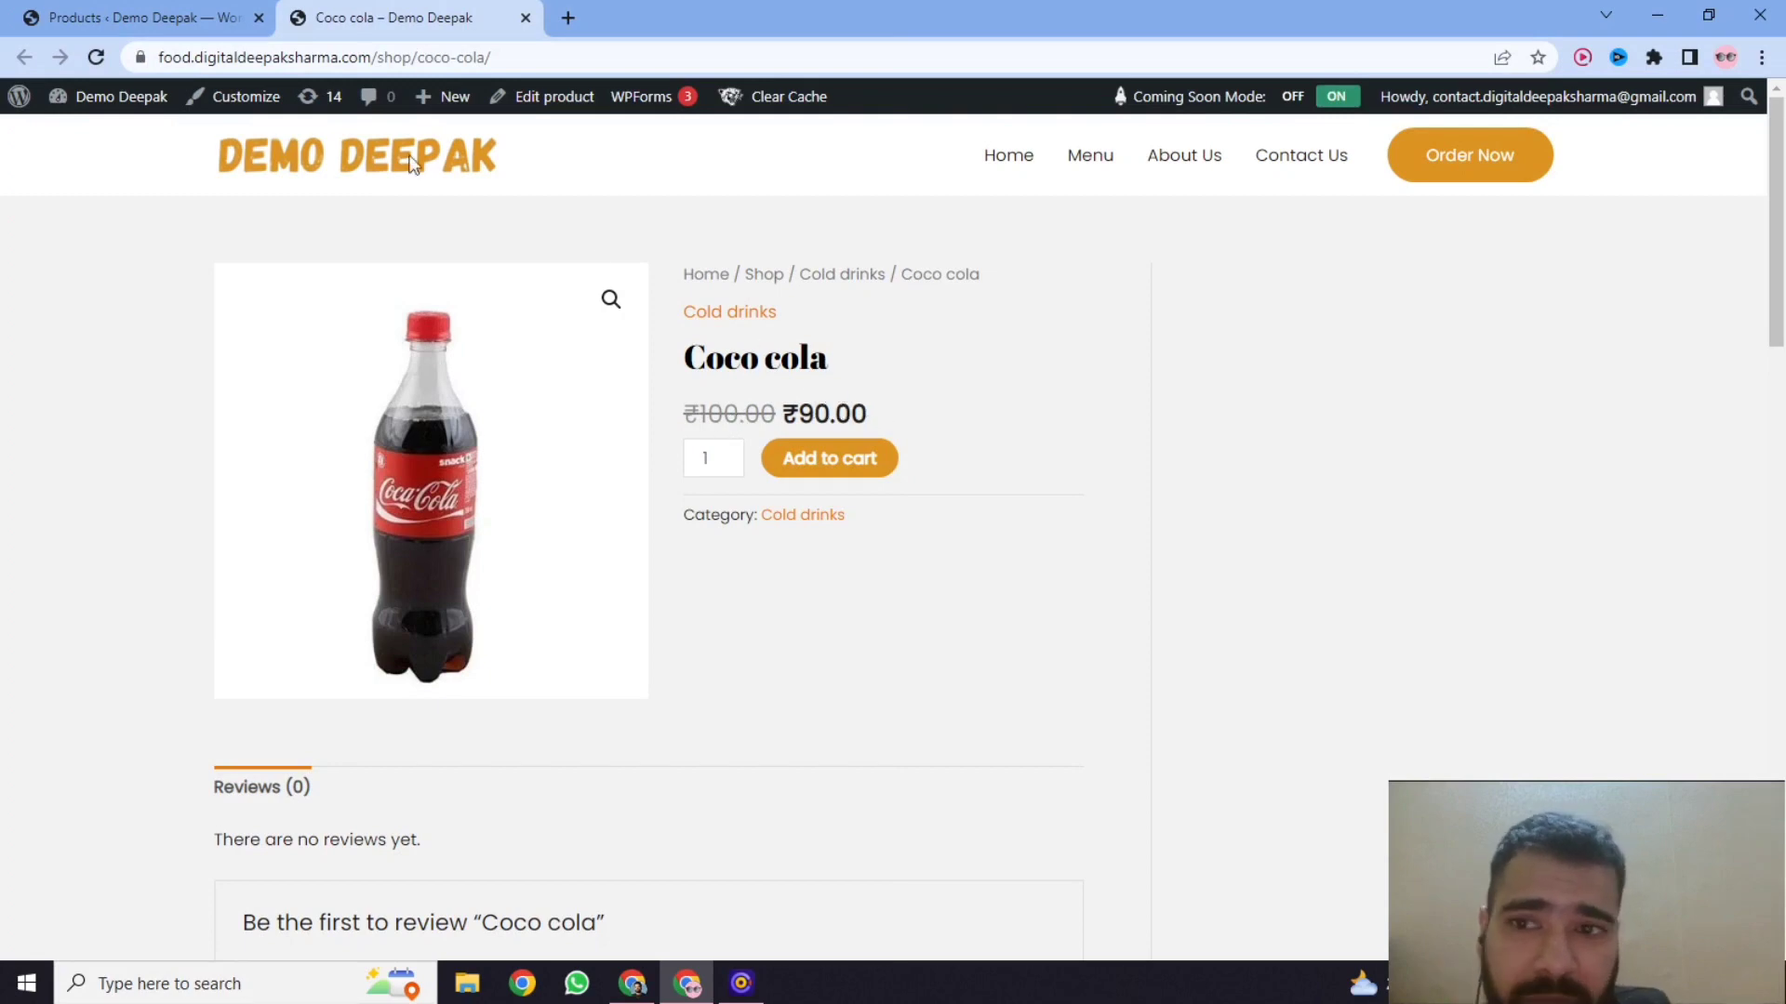
pyautogui.click(153, 18)
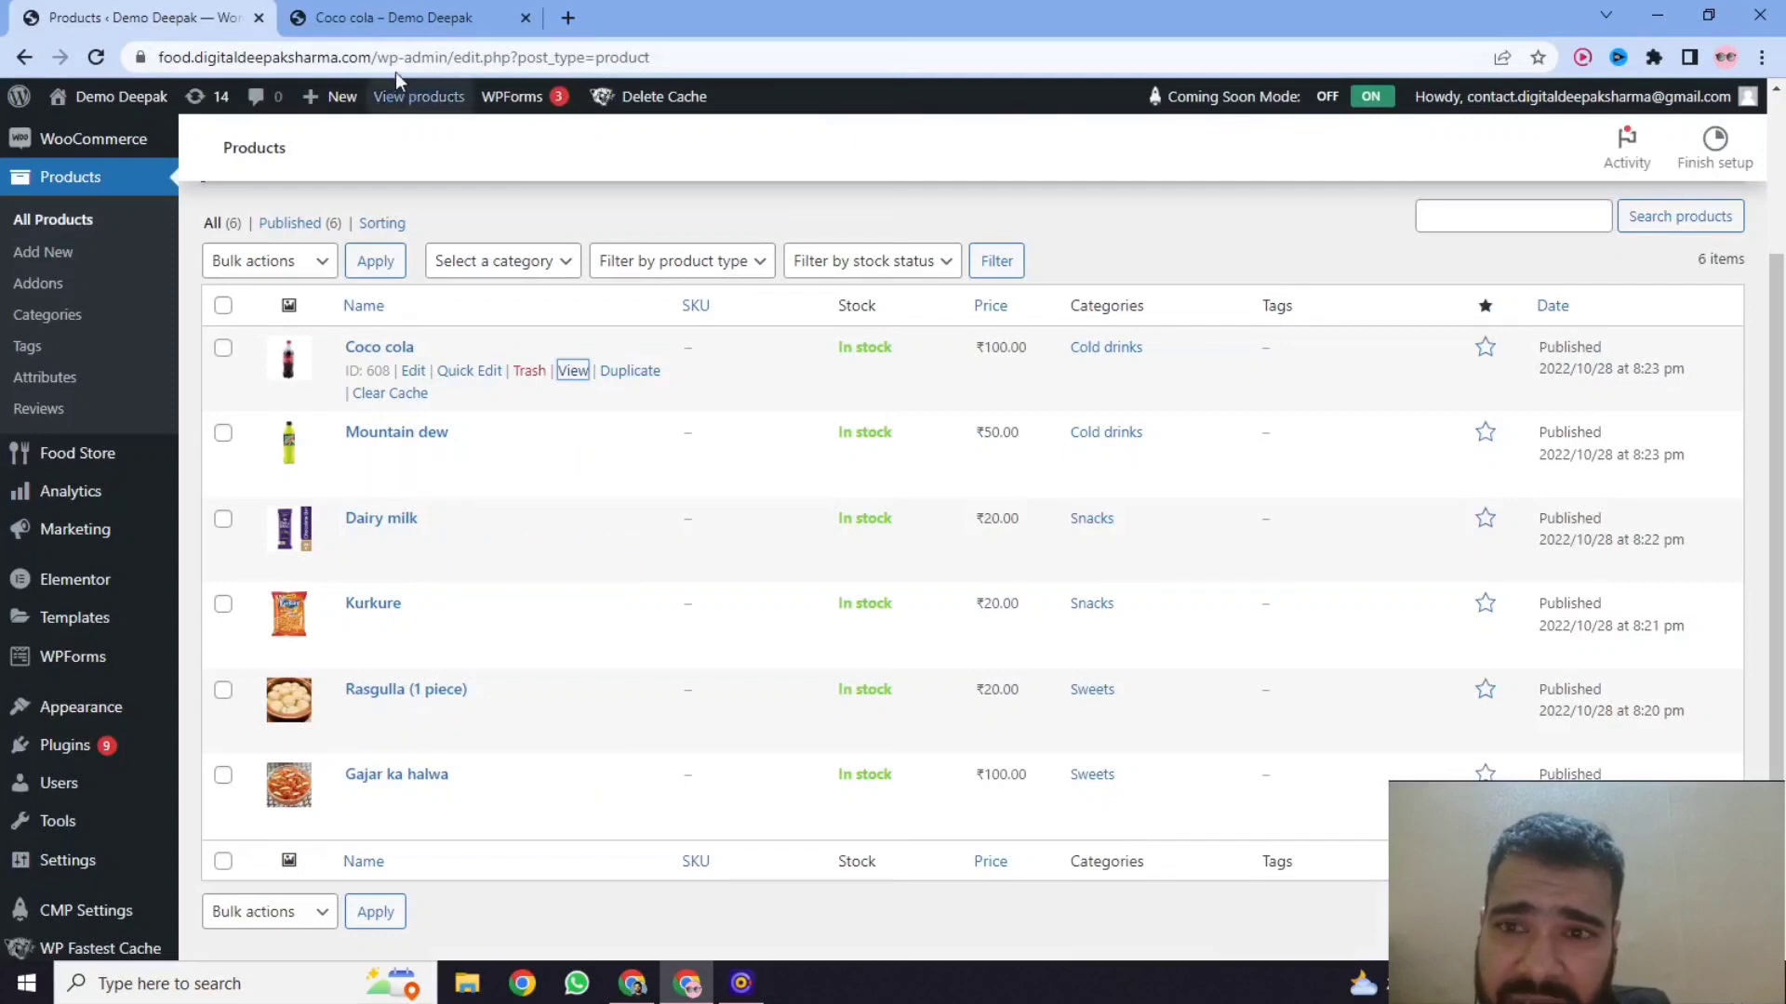
pyautogui.click(400, 18)
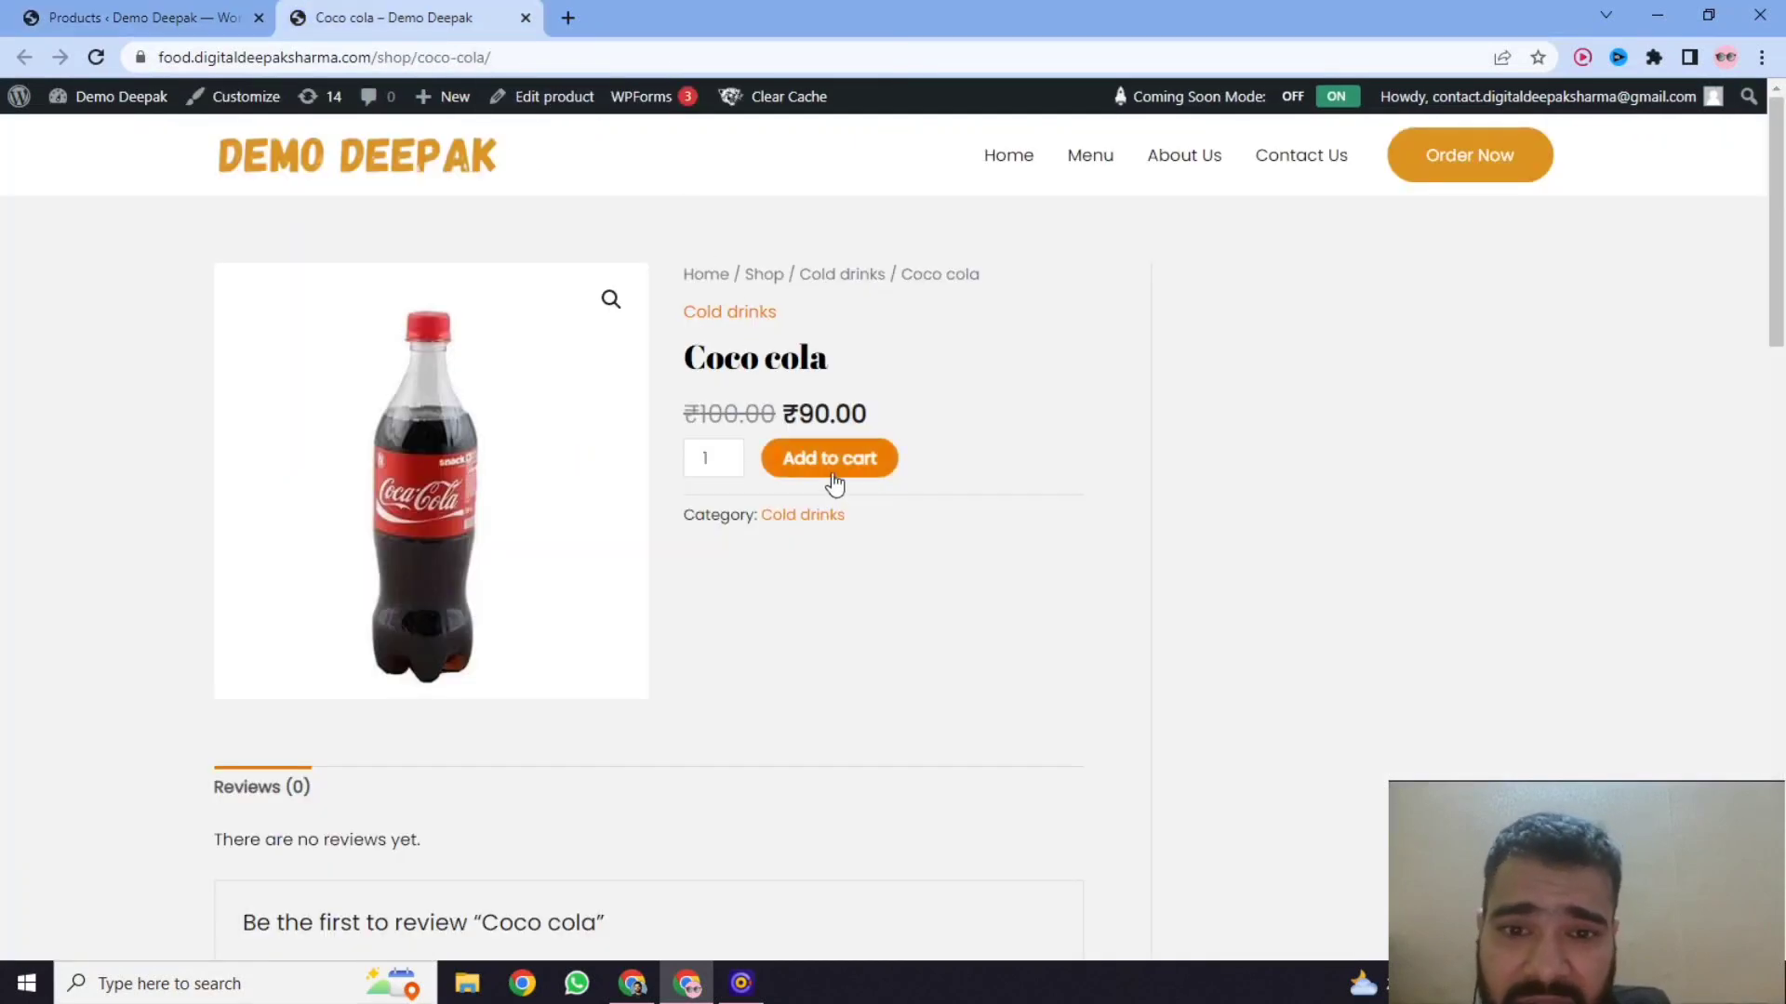
pyautogui.click(177, 26)
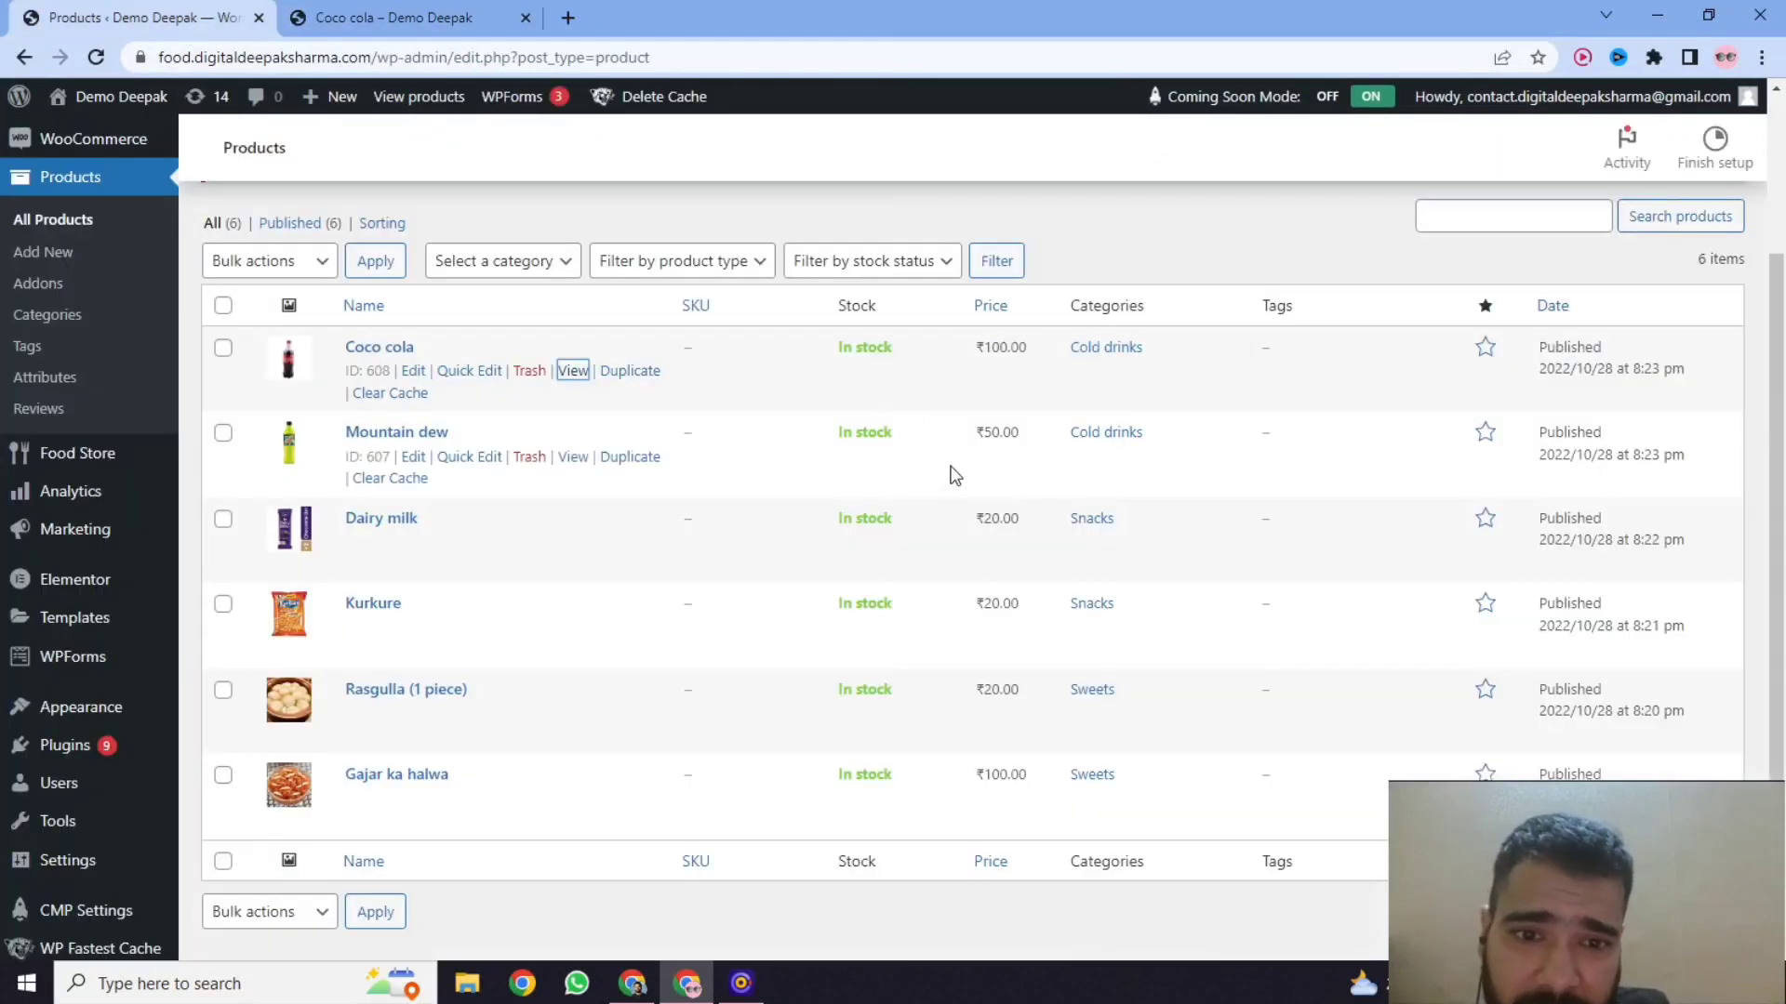
# Open the Mountain dew product page in a new tab, check its discounted price and return to the product list.
pyautogui.rightClick(567, 462)
pyautogui.click(618, 470)
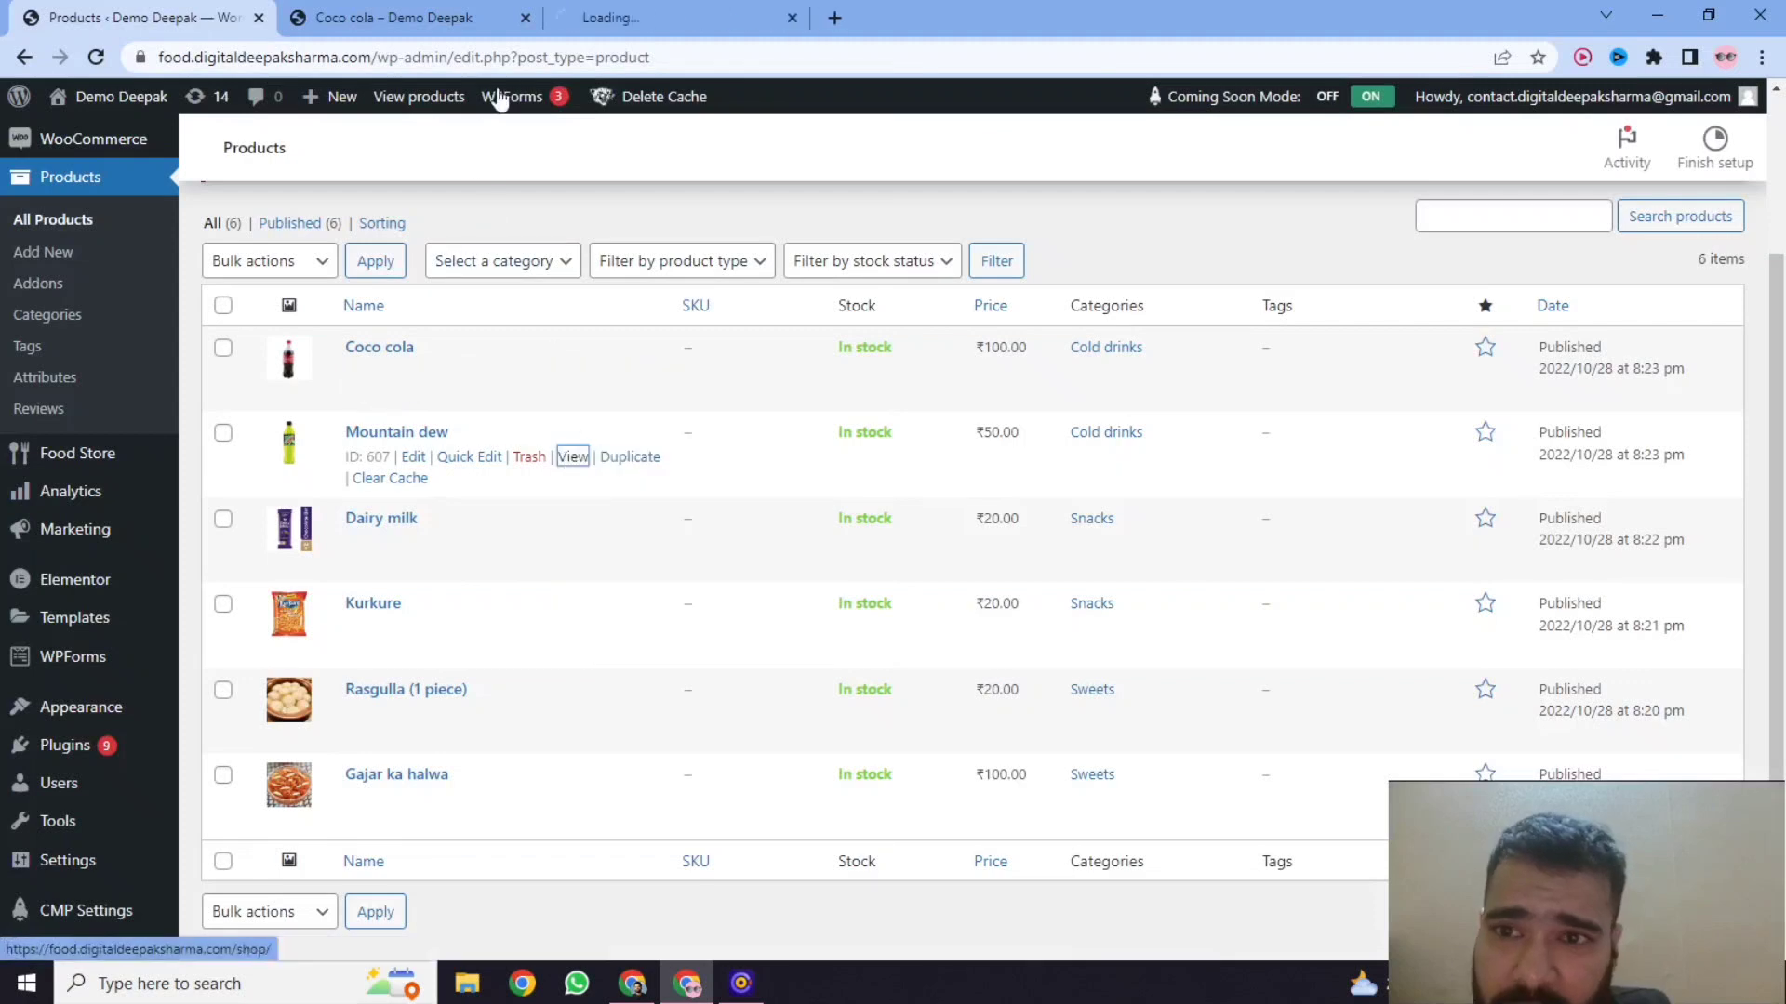
pyautogui.click(617, 17)
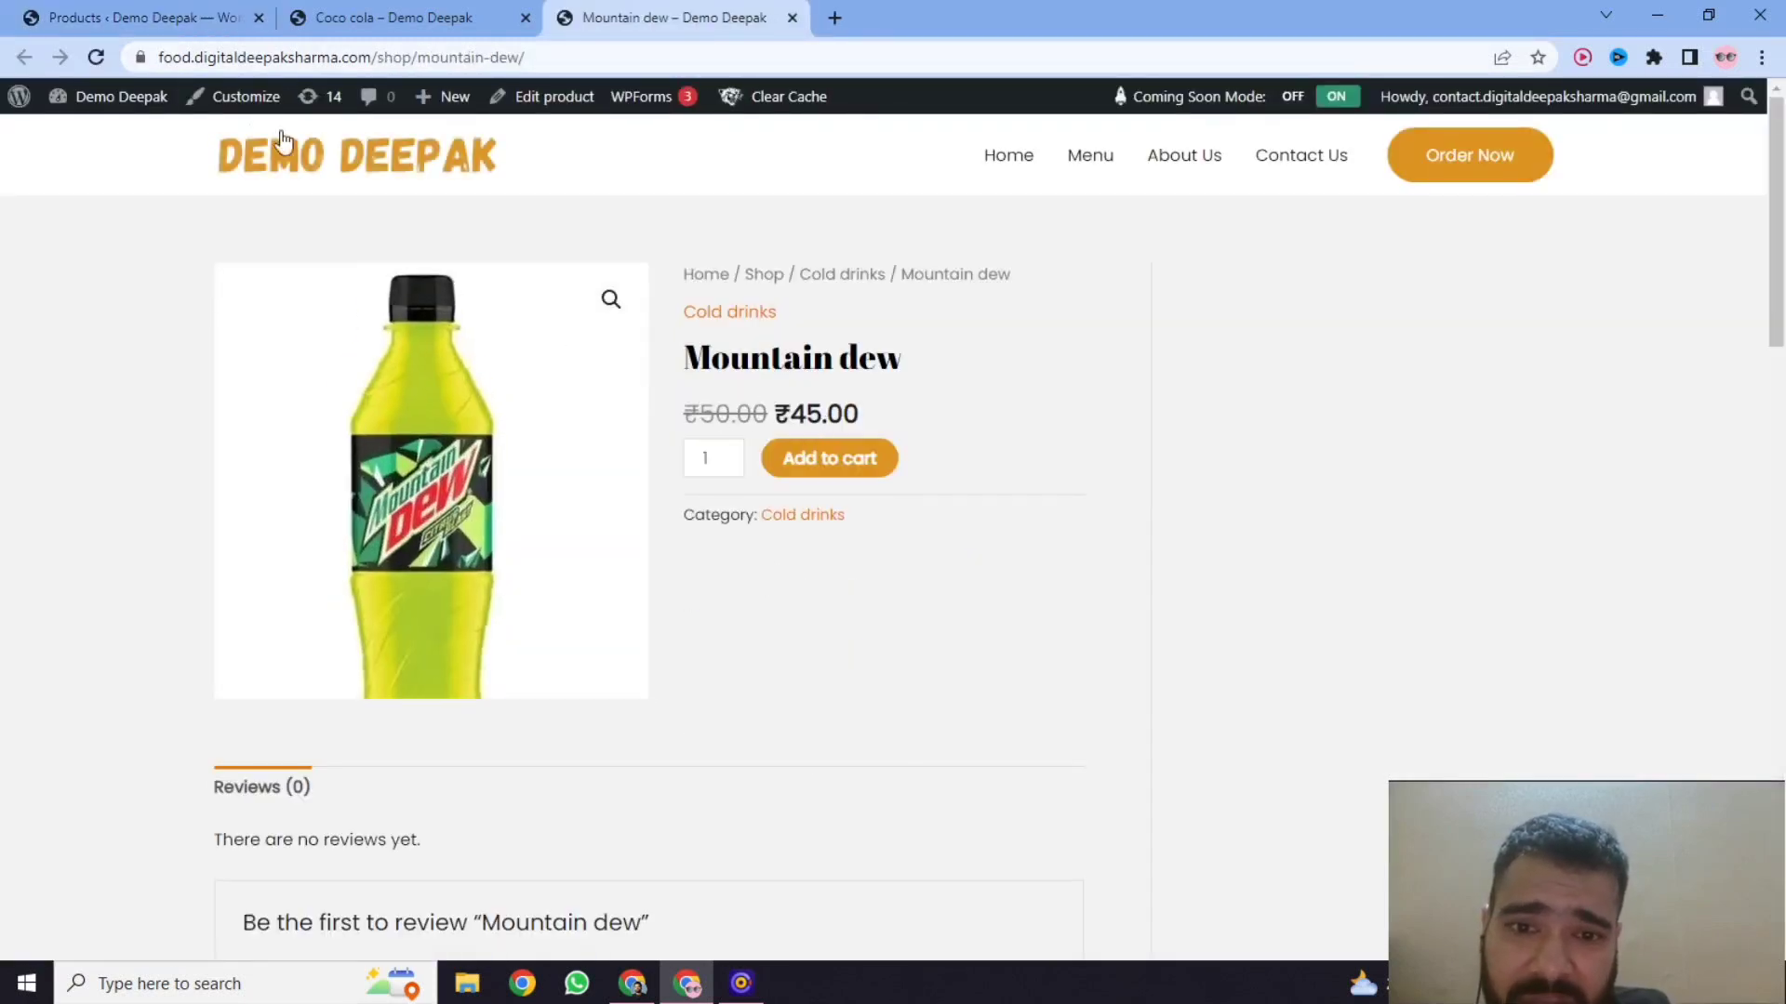
pyautogui.click(187, 26)
# Open the Dairy milk product page in a new tab and compare its price with the product list.
pyautogui.moveTo(1002, 539)
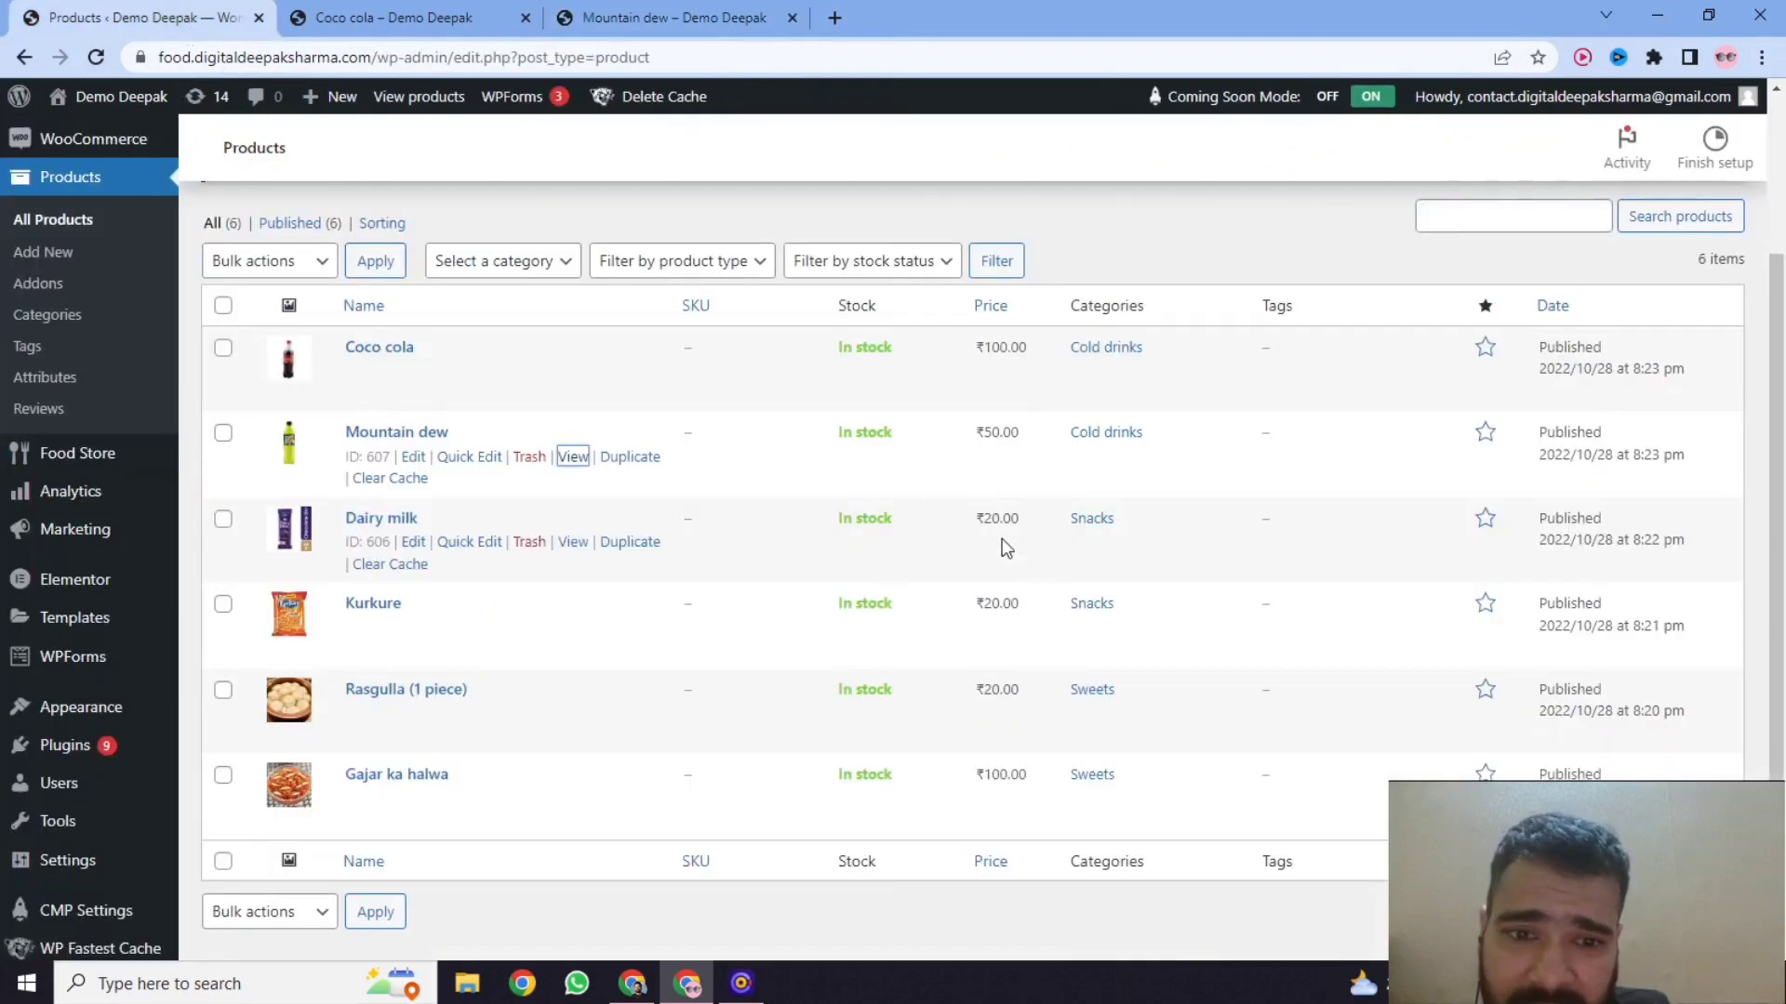
pyautogui.rightClick(573, 551)
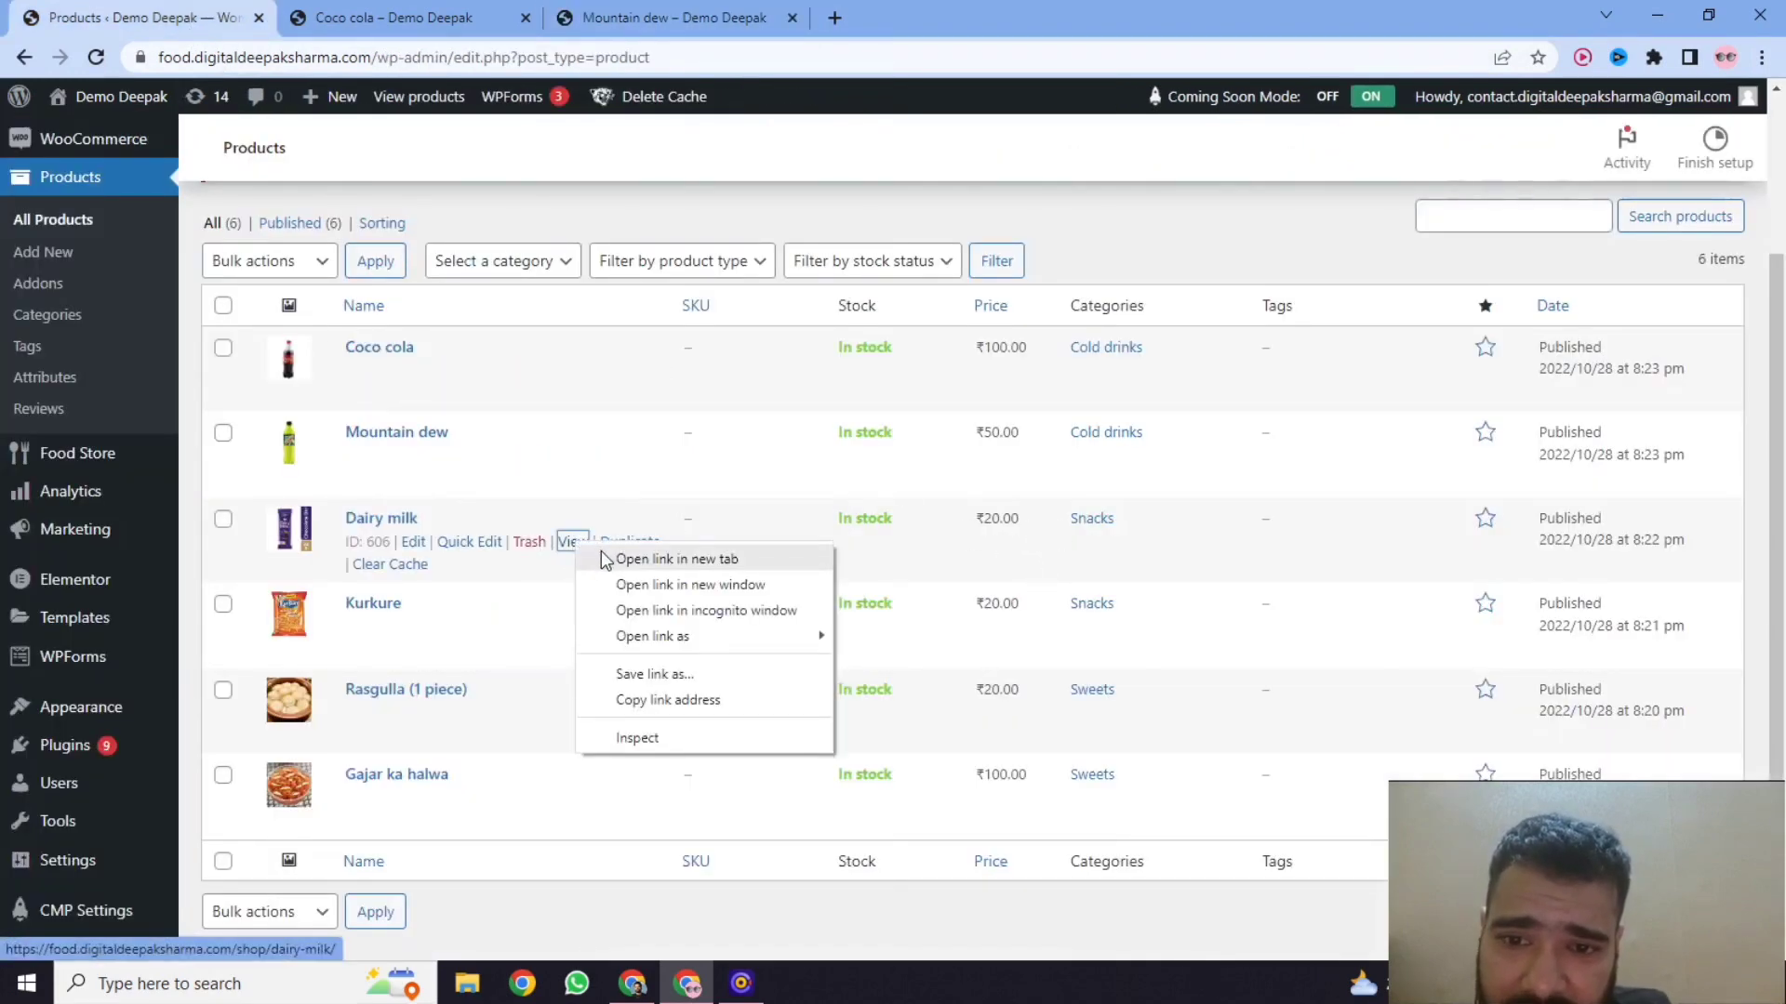
pyautogui.click(656, 558)
pyautogui.click(857, 21)
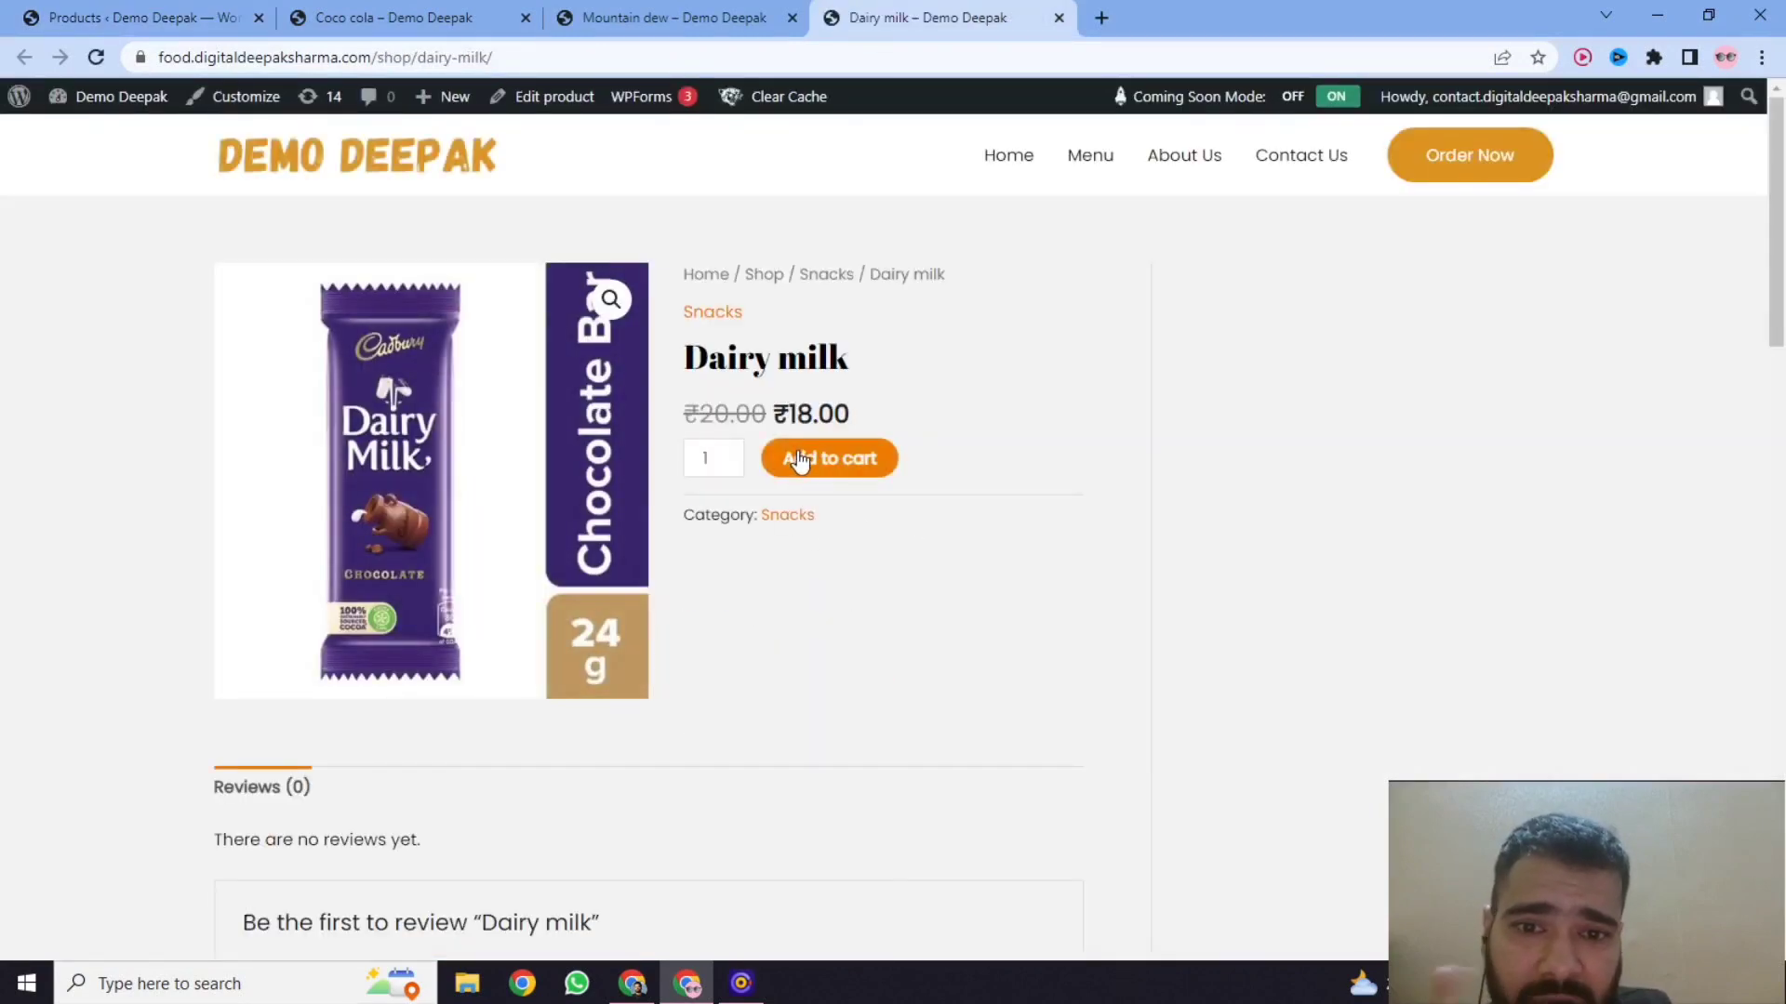
pyautogui.click(130, 18)
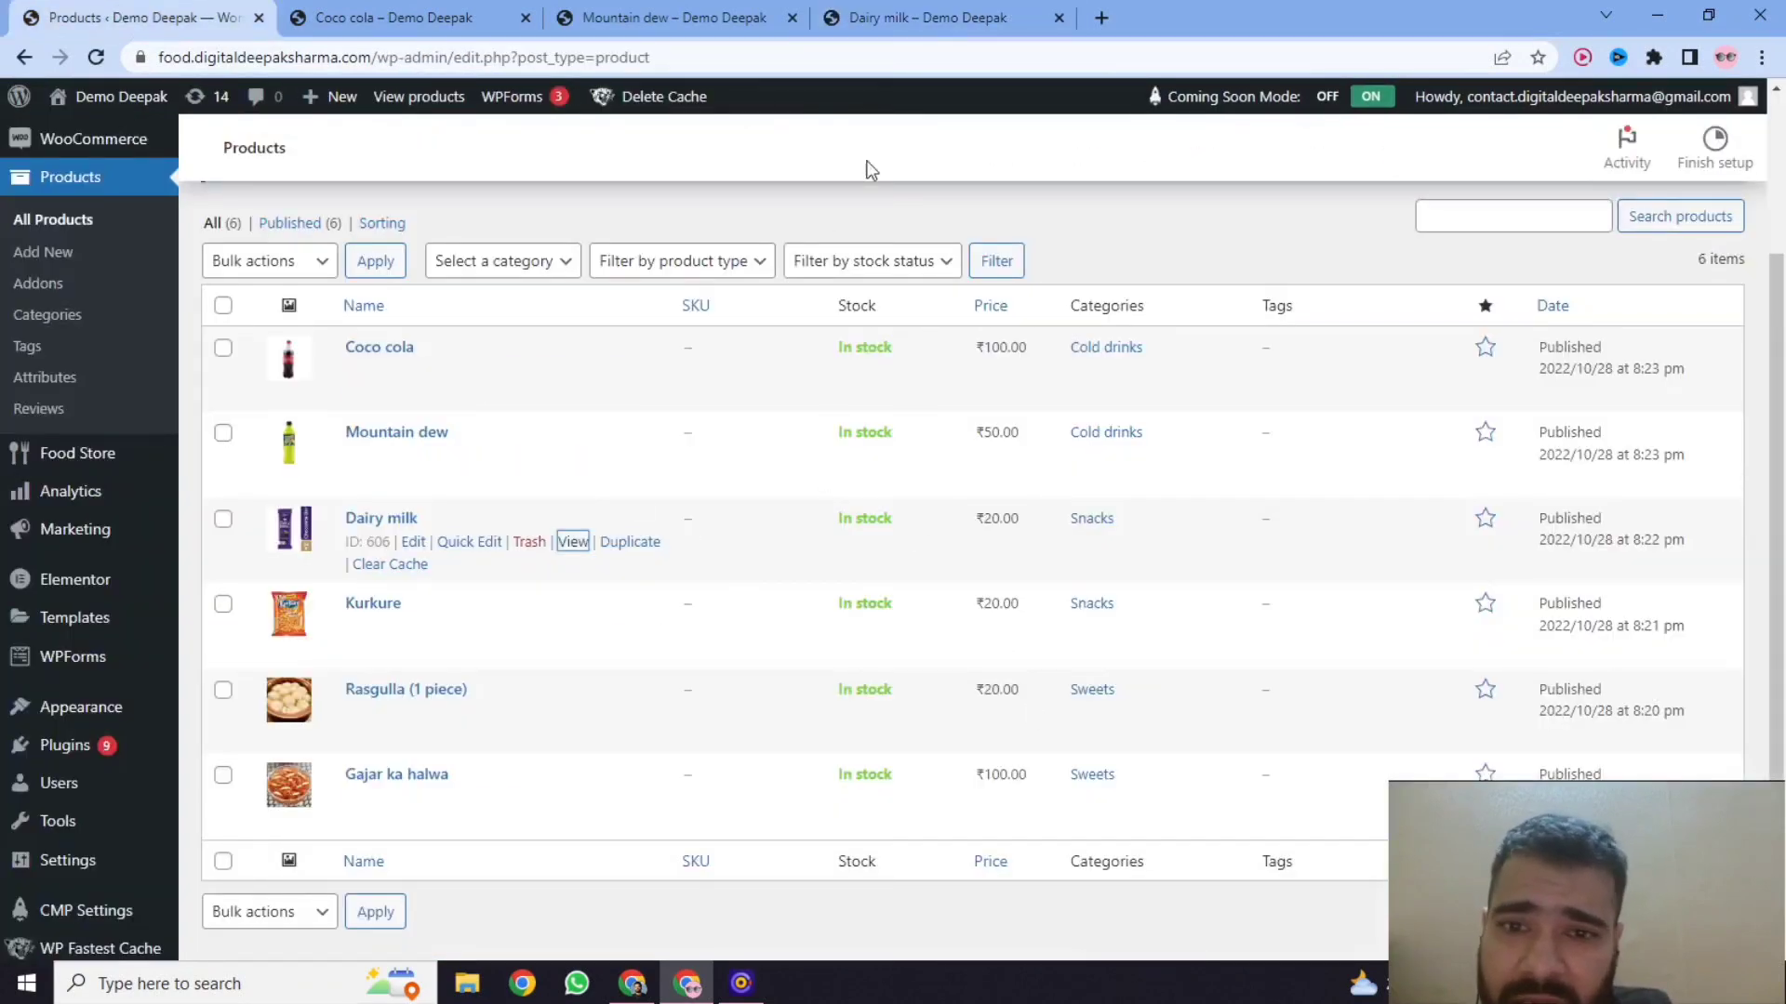
pyautogui.click(914, 28)
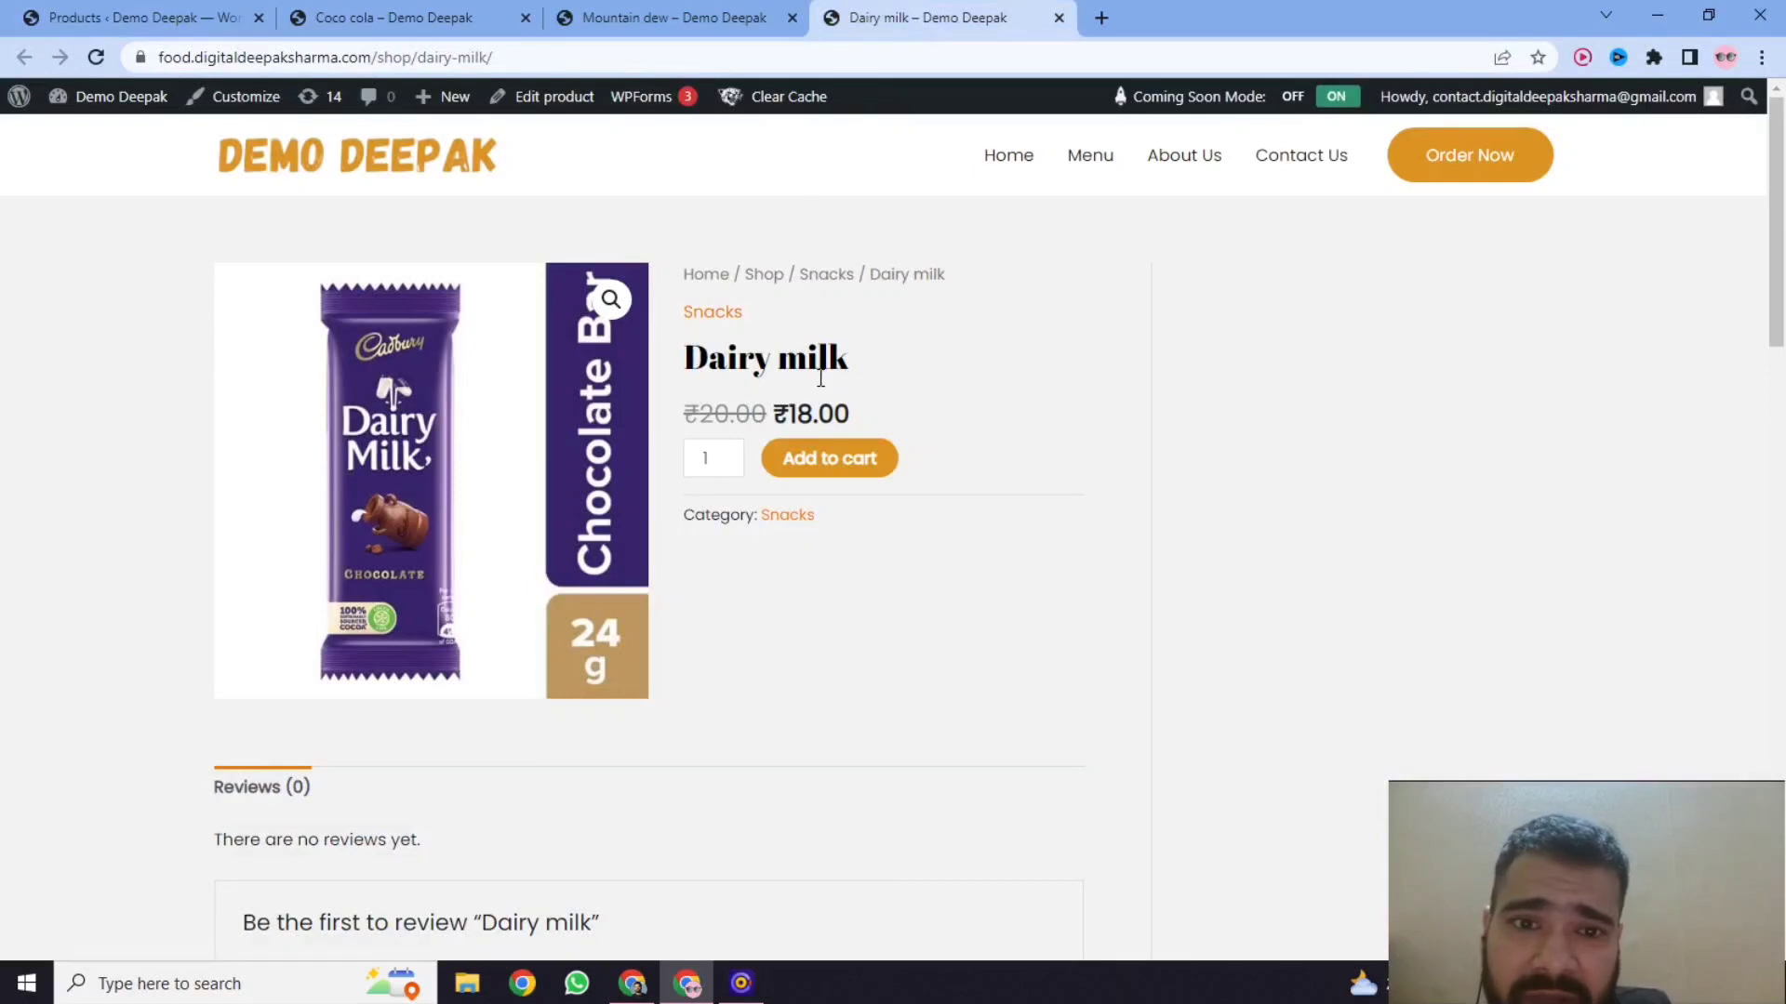
pyautogui.click(139, 17)
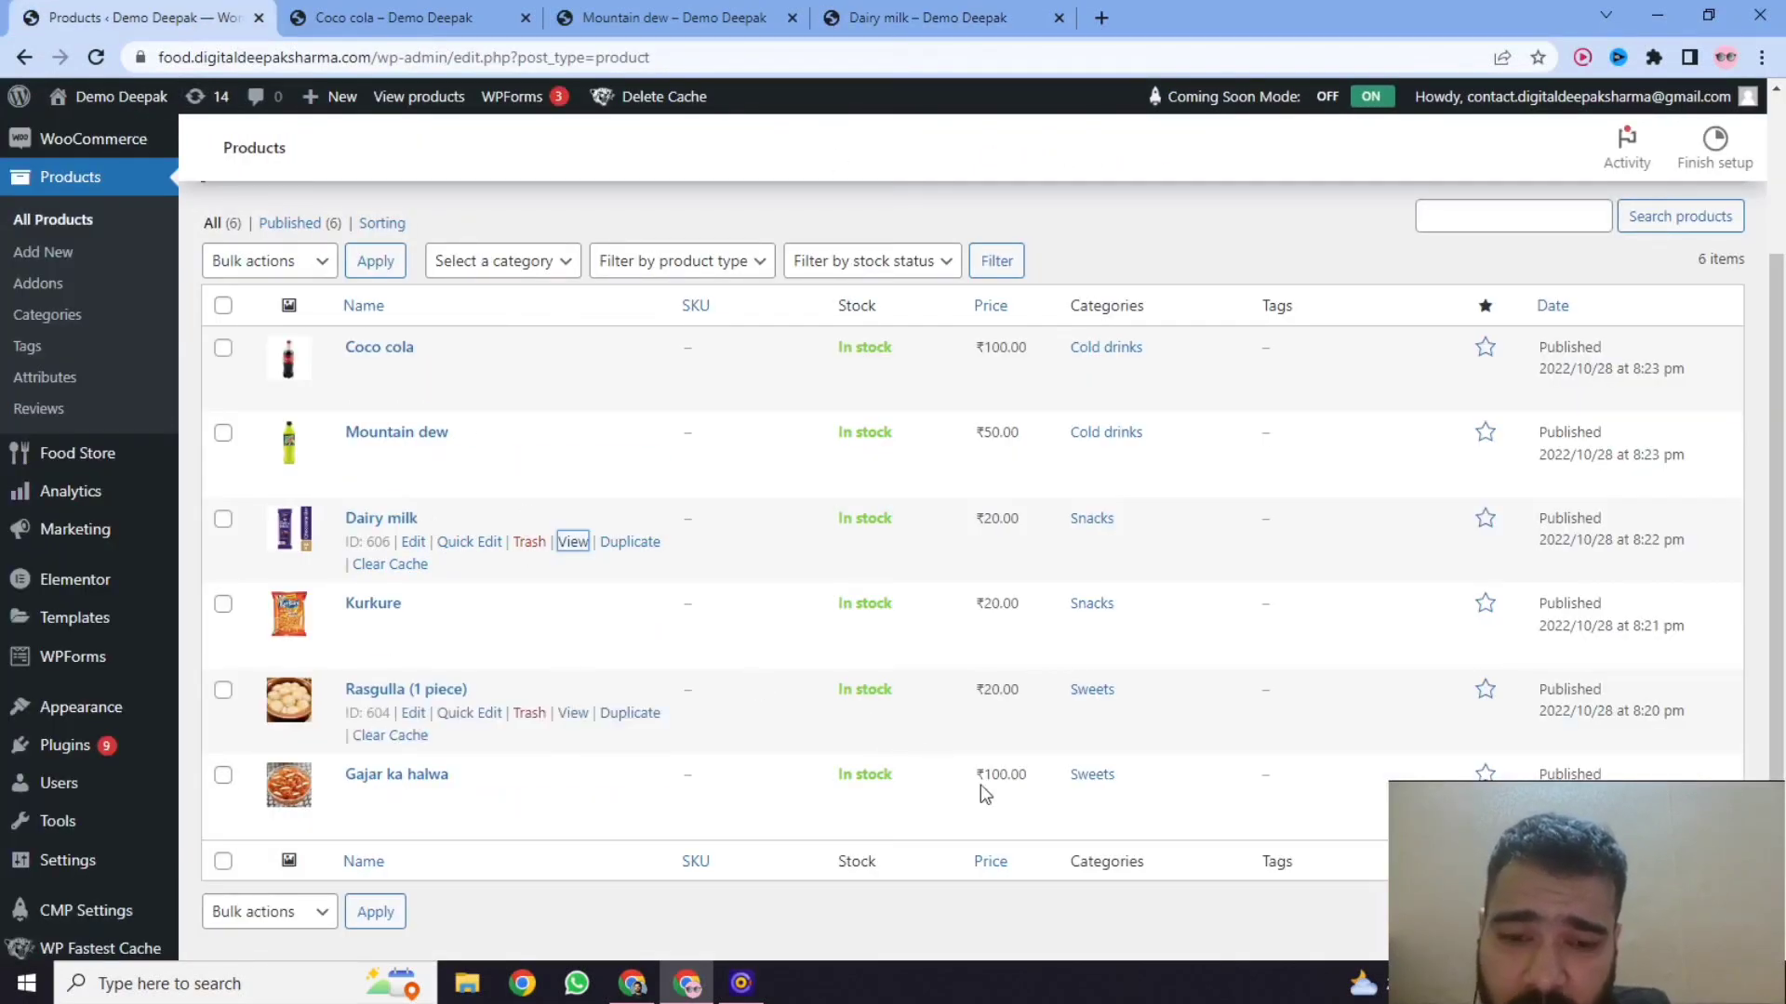
# Open the Gajar ka halwa product page in a new tab, check its discounted price and return to the product list.
pyautogui.rightClick(569, 800)
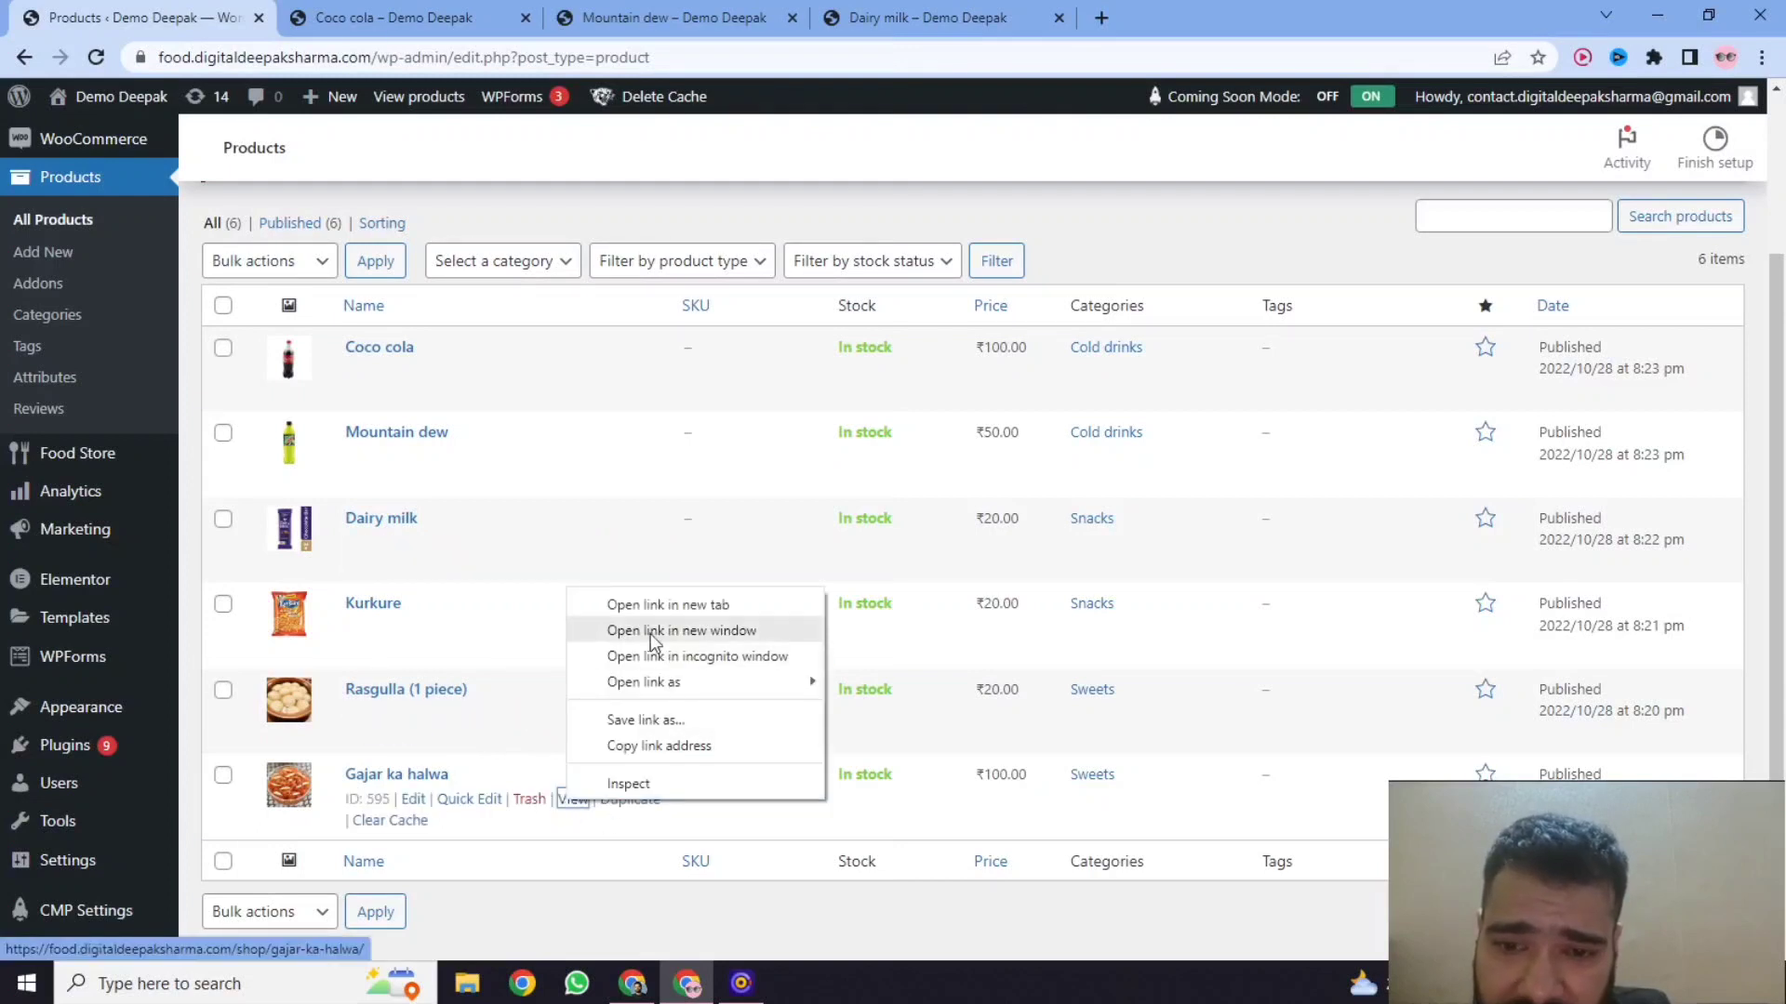
pyautogui.click(651, 605)
pyautogui.click(1135, 18)
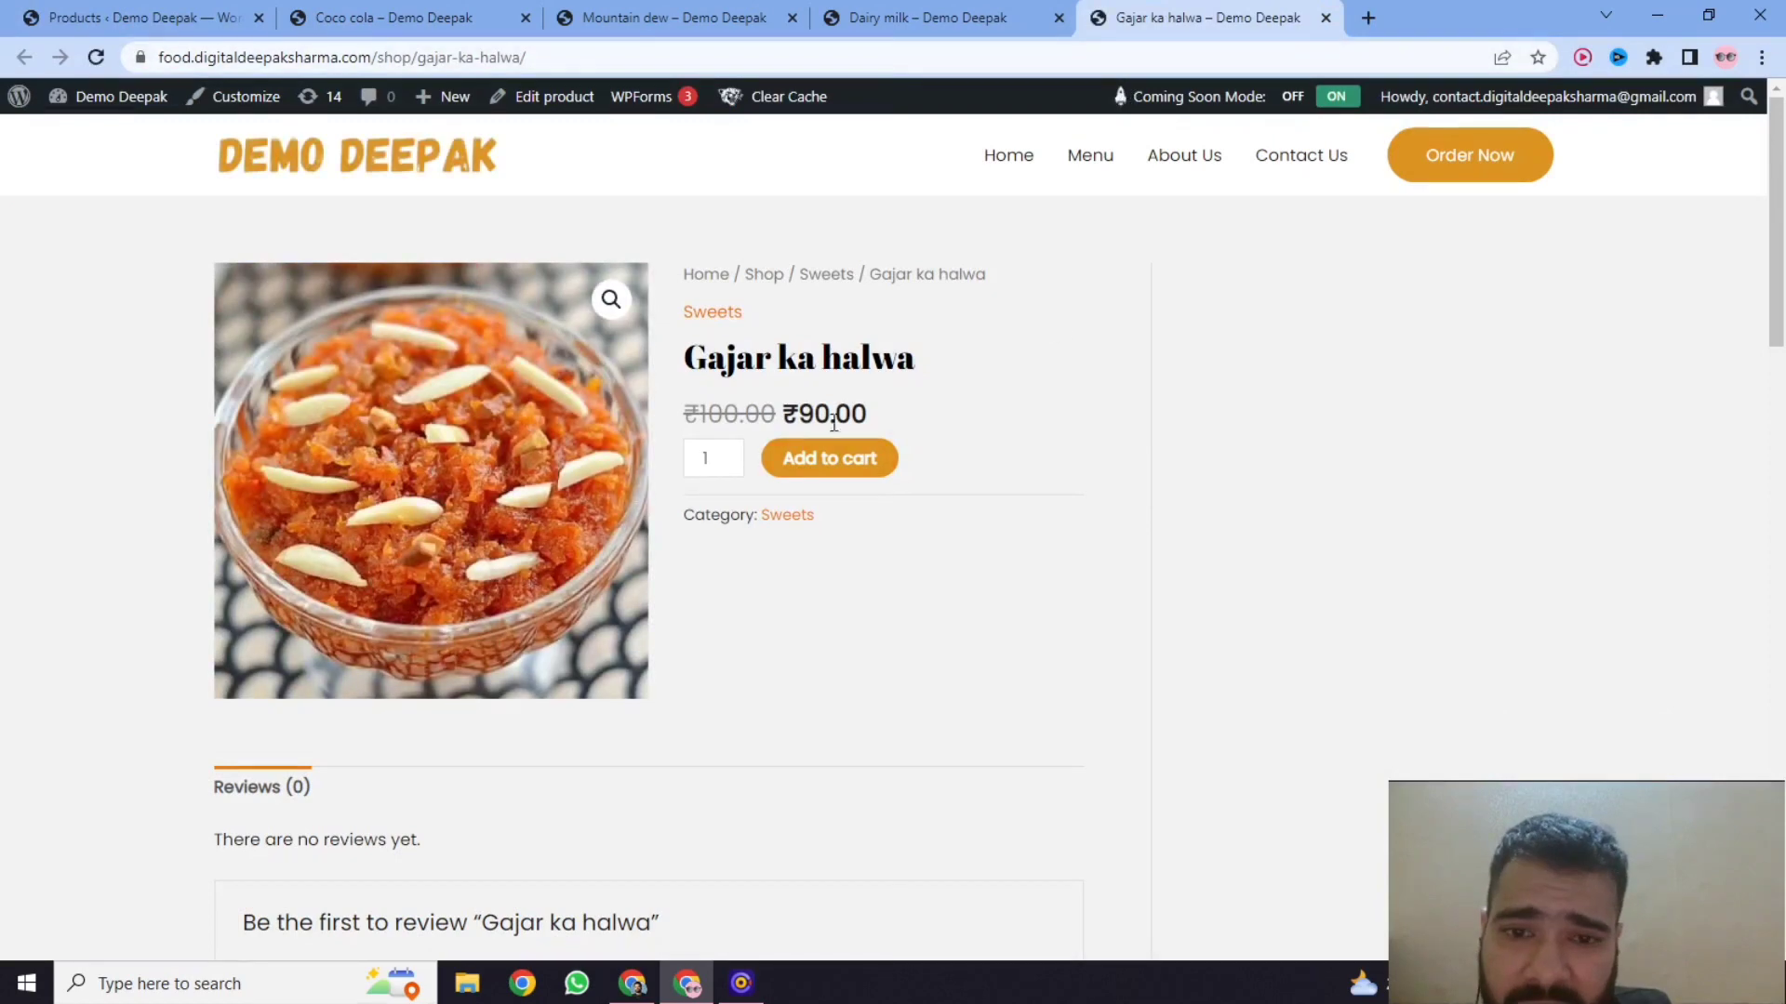
pyautogui.click(187, 23)
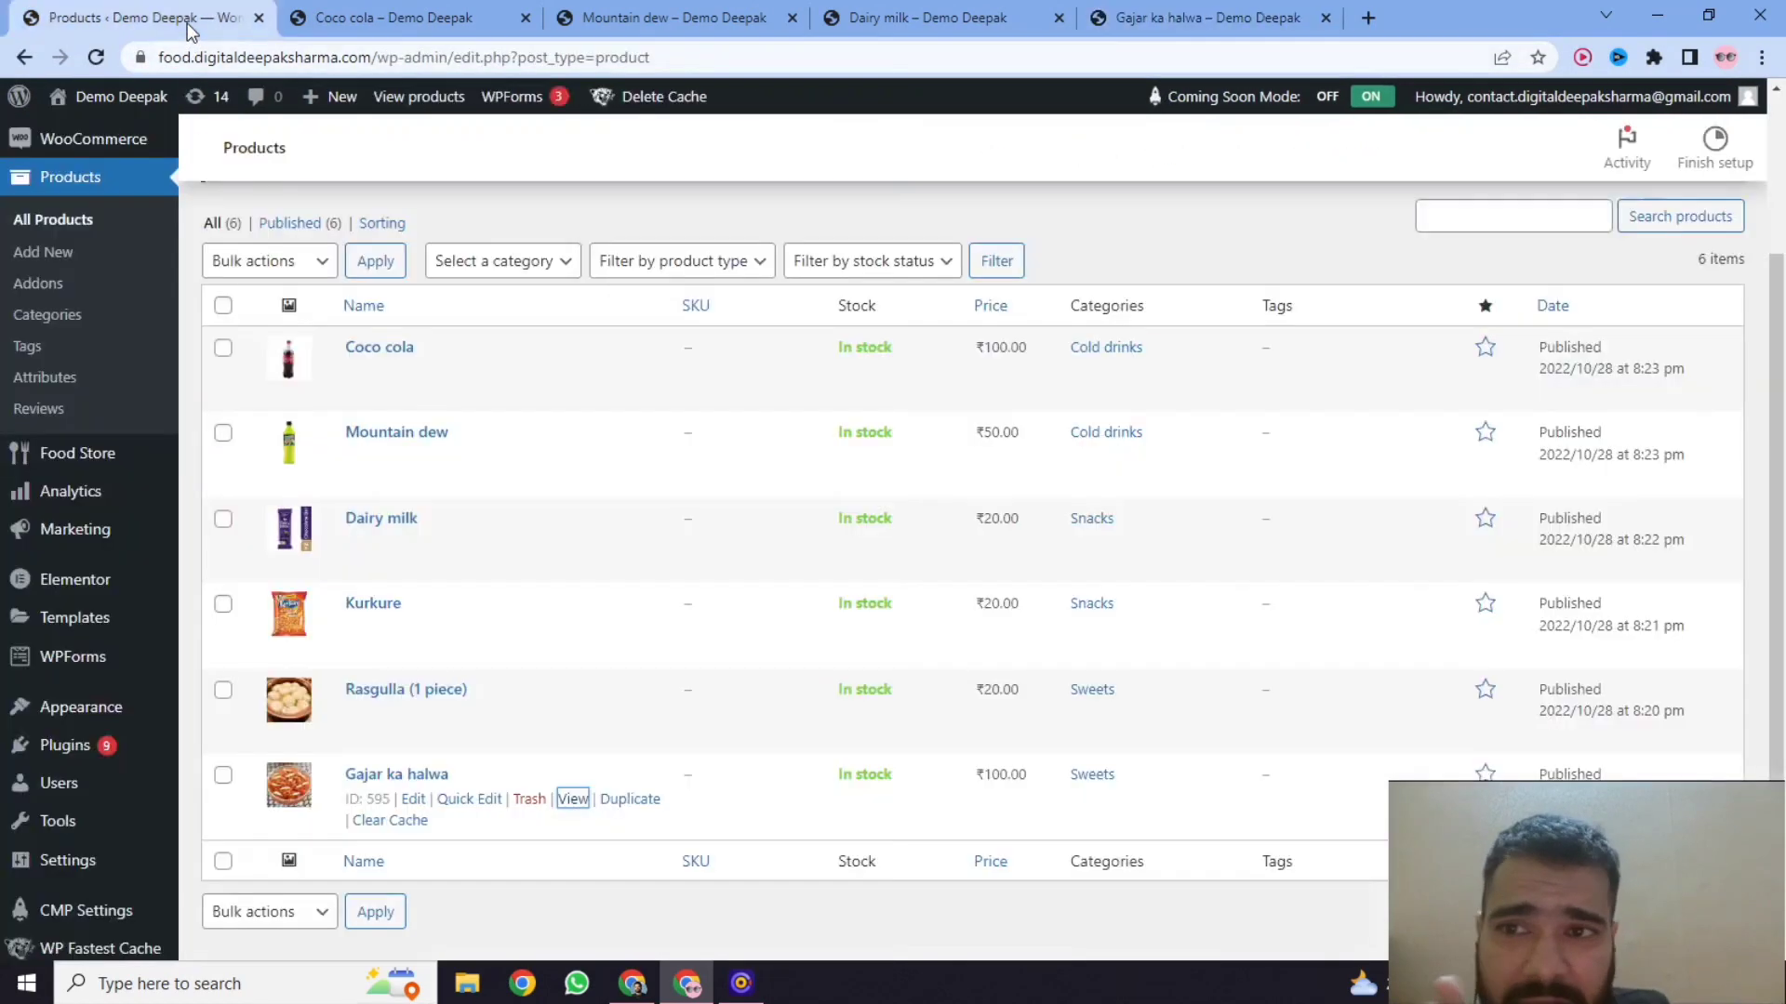